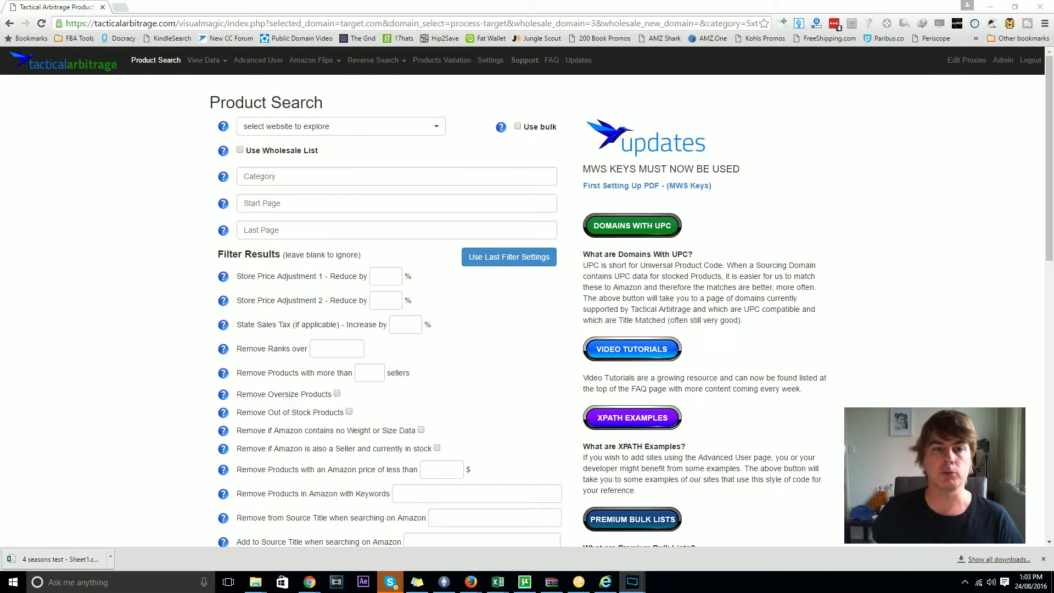
# Enter 80 as the minimum Gross ROI percentage in the search filters
pyautogui.scroll(-5, 356, 214)
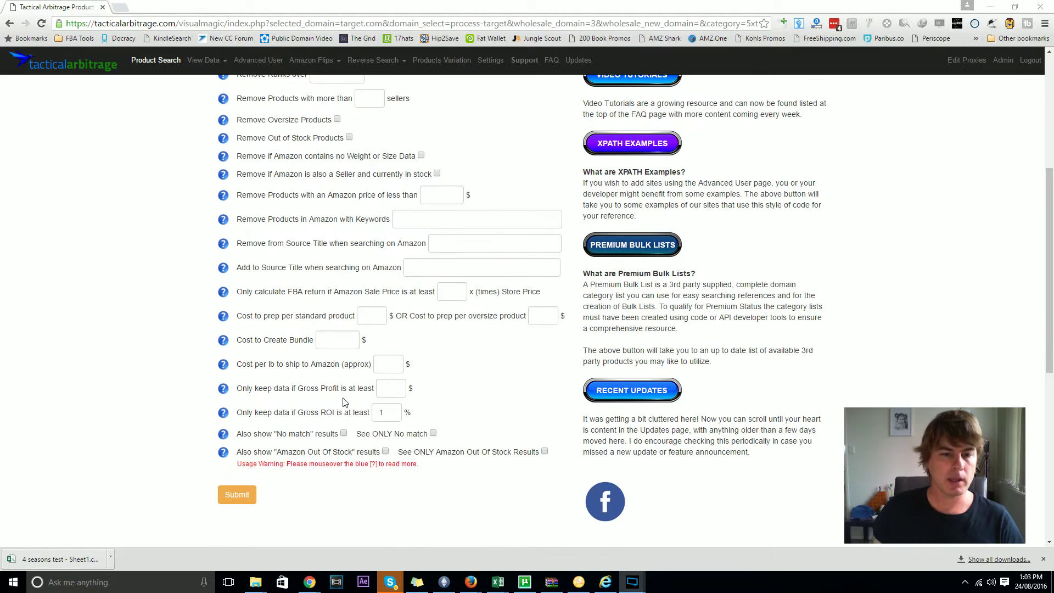
pyautogui.doubleClick(383, 412)
pyautogui.write('80')
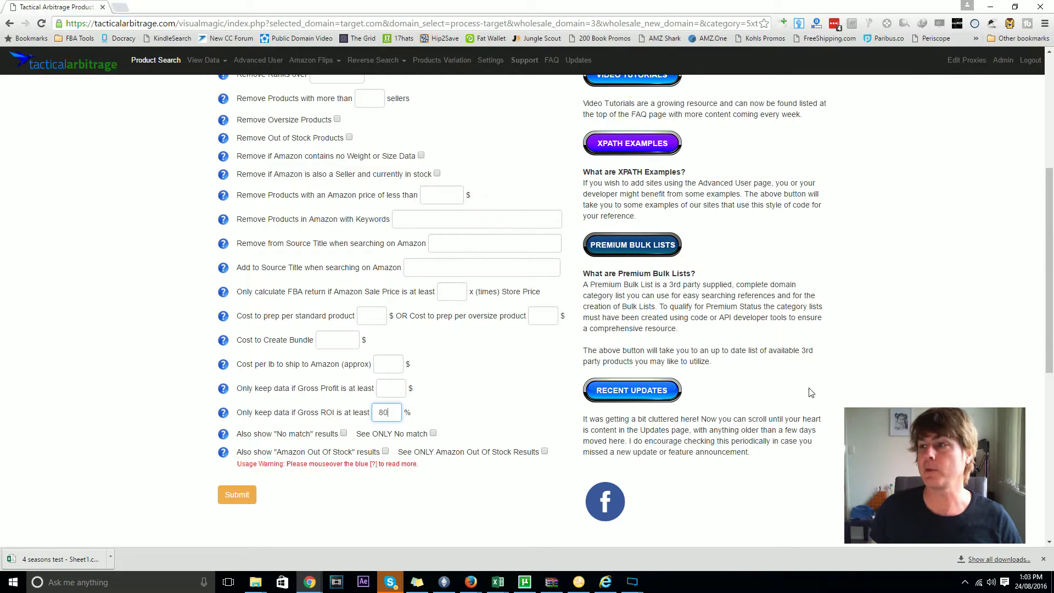
pyautogui.hotkey('alt', 'Tab')
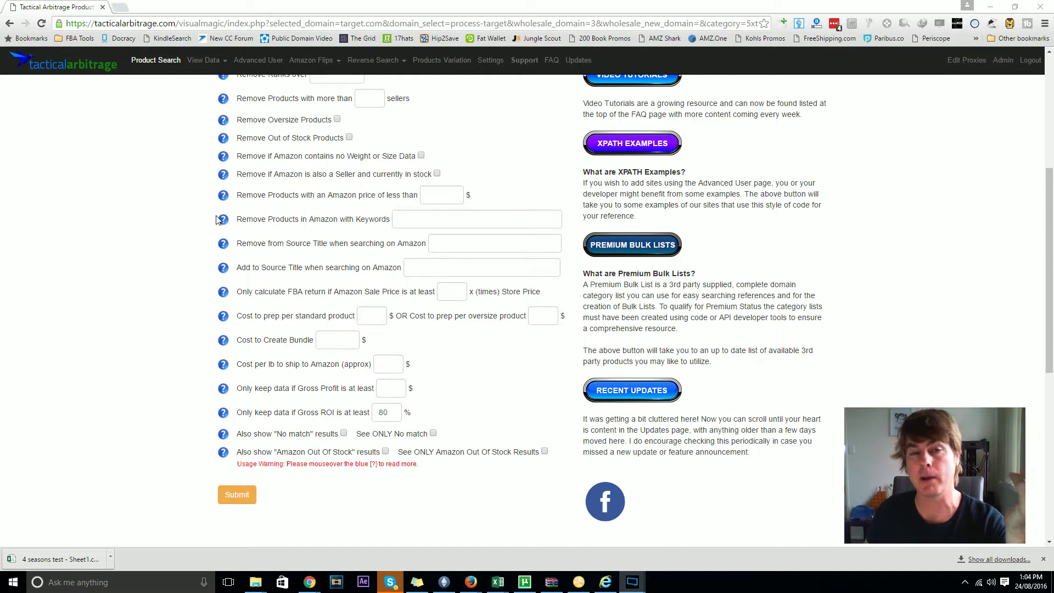
# Choose target.com as the source website and fill in category 5xt87
pyautogui.scroll(5, 153, 235)
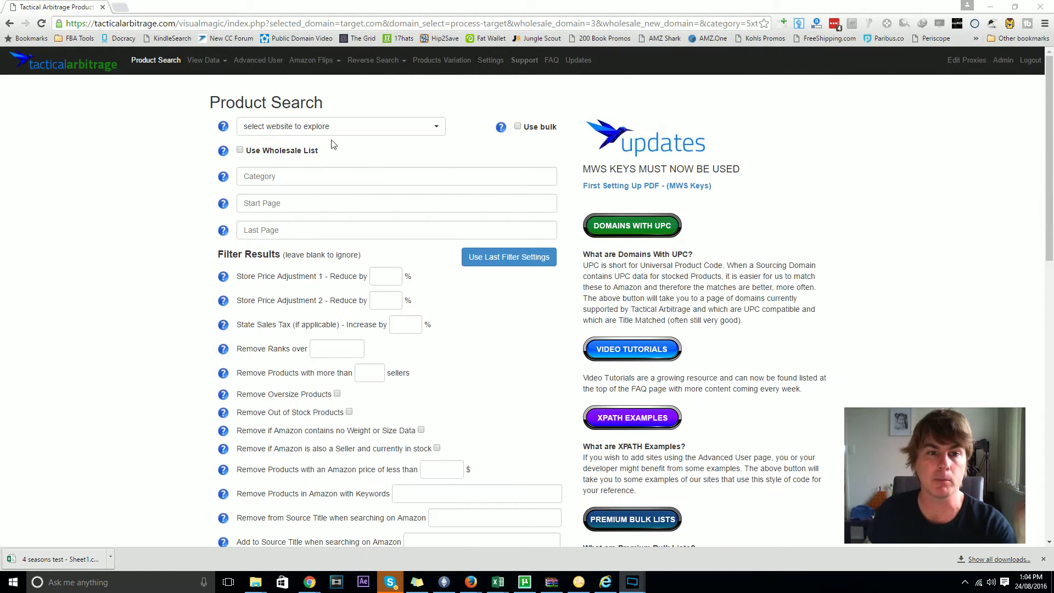
pyautogui.click(339, 126)
pyautogui.write('tar')
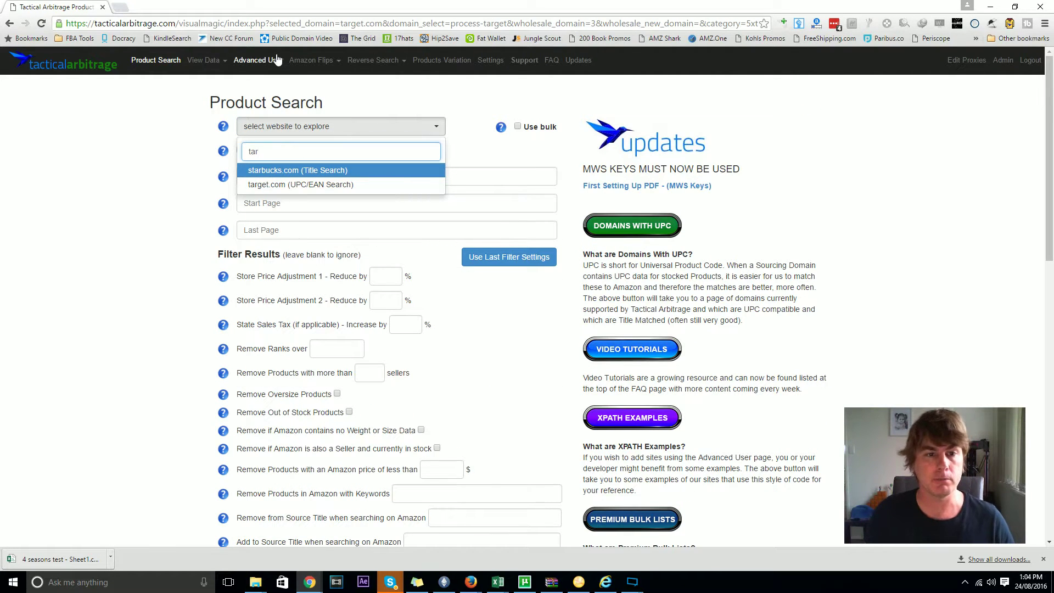
pyautogui.click(294, 185)
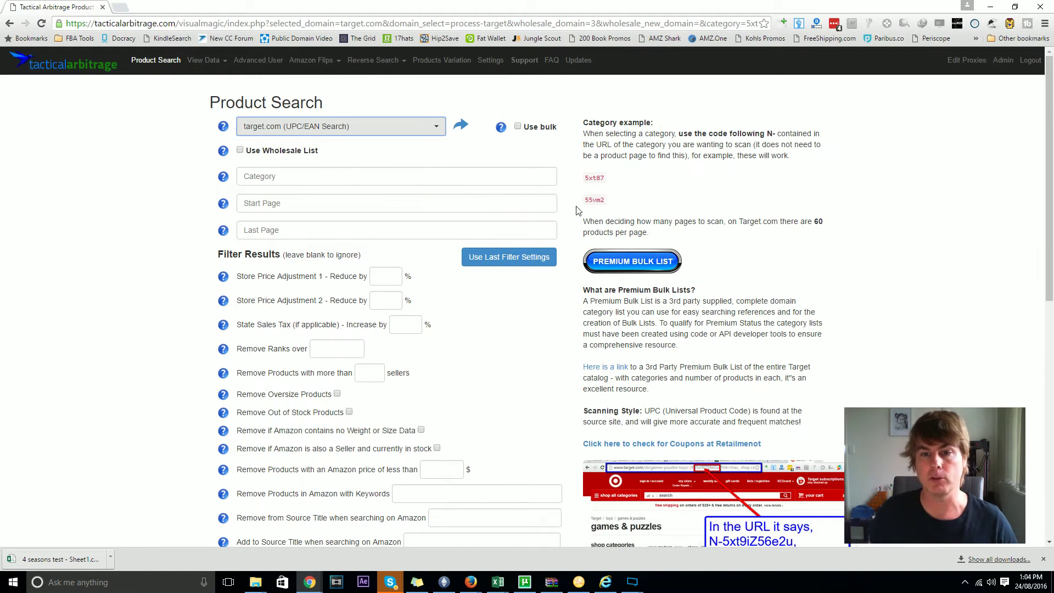
pyautogui.click(601, 180)
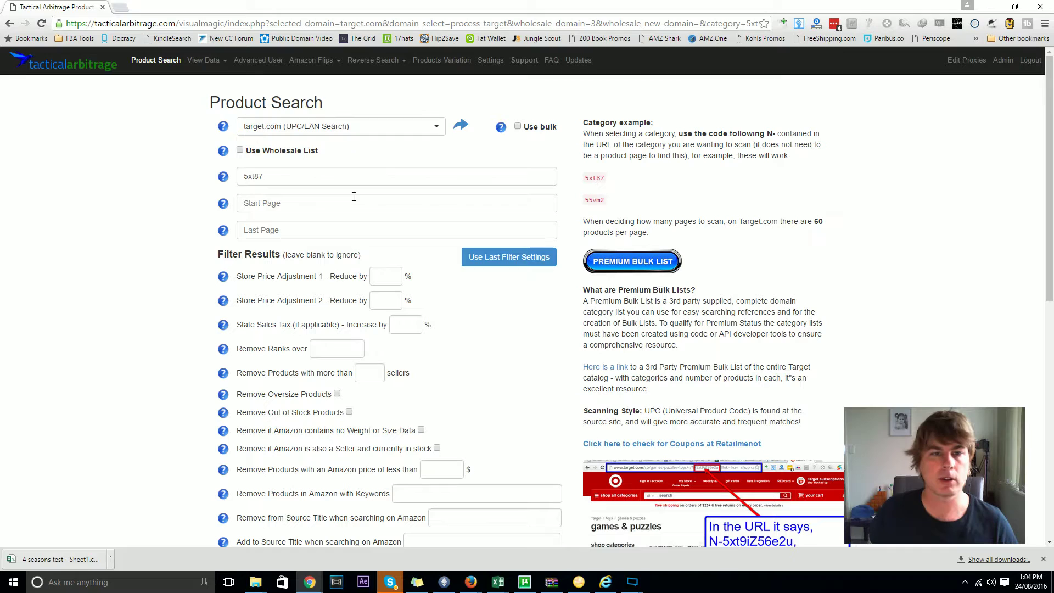
# Set the page range to 1 through 5 and submit the scan
pyautogui.click(332, 200)
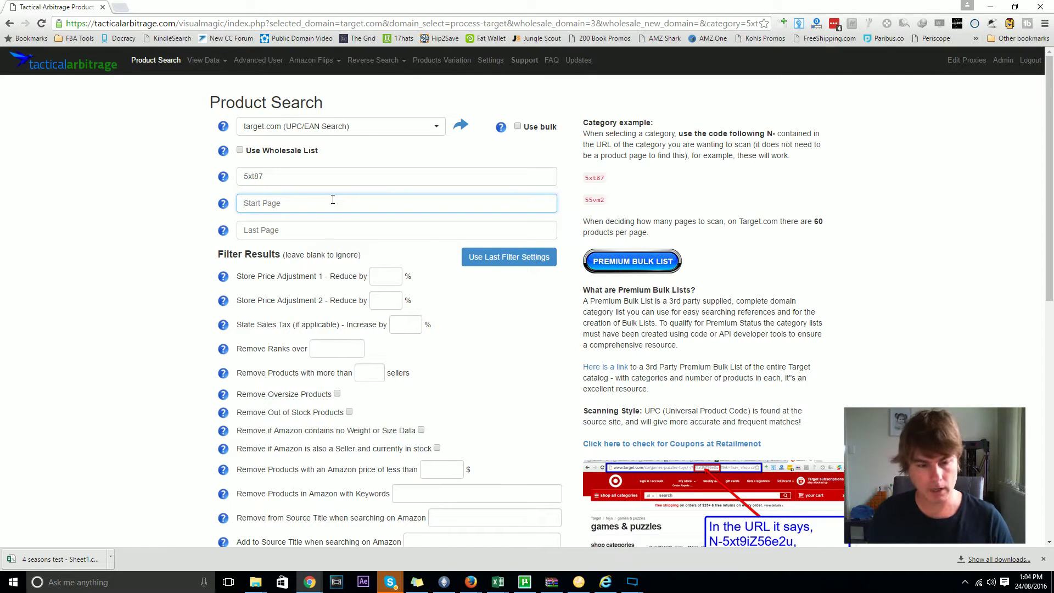
pyautogui.write('1')
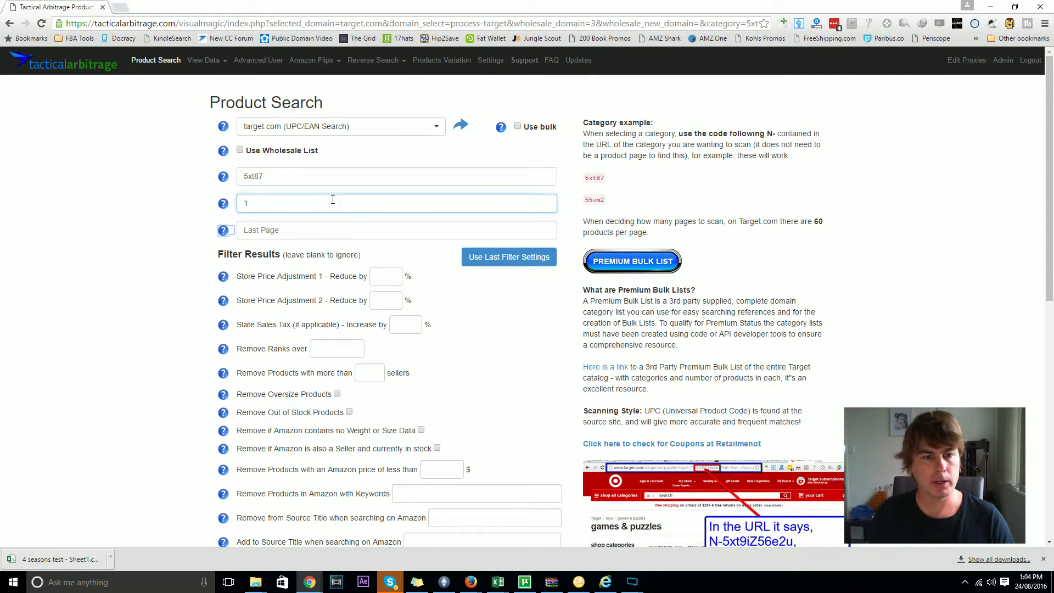
pyautogui.press('Tab')
pyautogui.press('Tab')
pyautogui.write('5')
pyautogui.press('Tab')
pyautogui.scroll(-10, 293, 200)
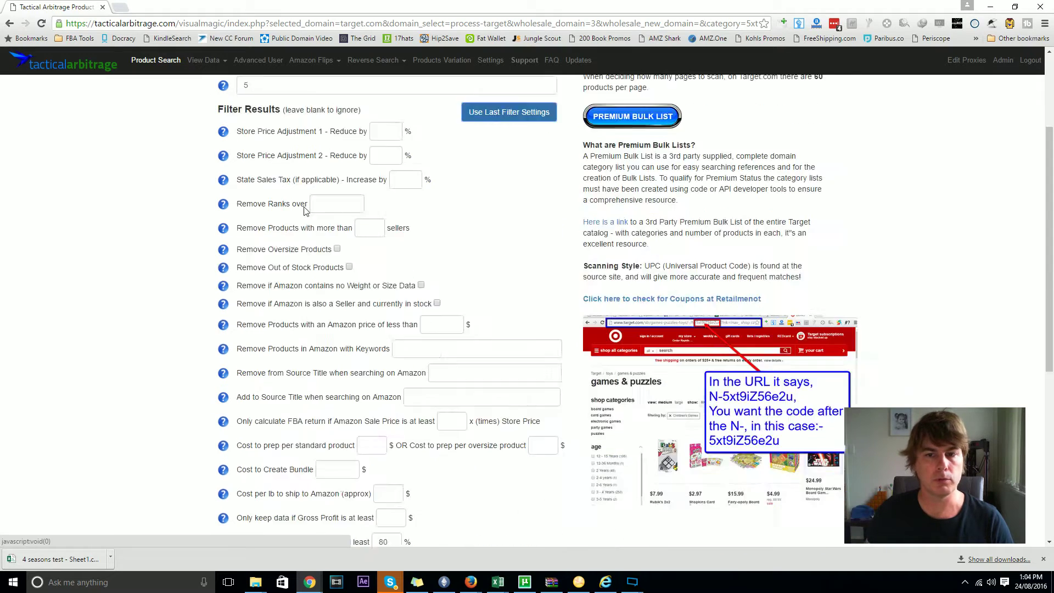
pyautogui.click(244, 286)
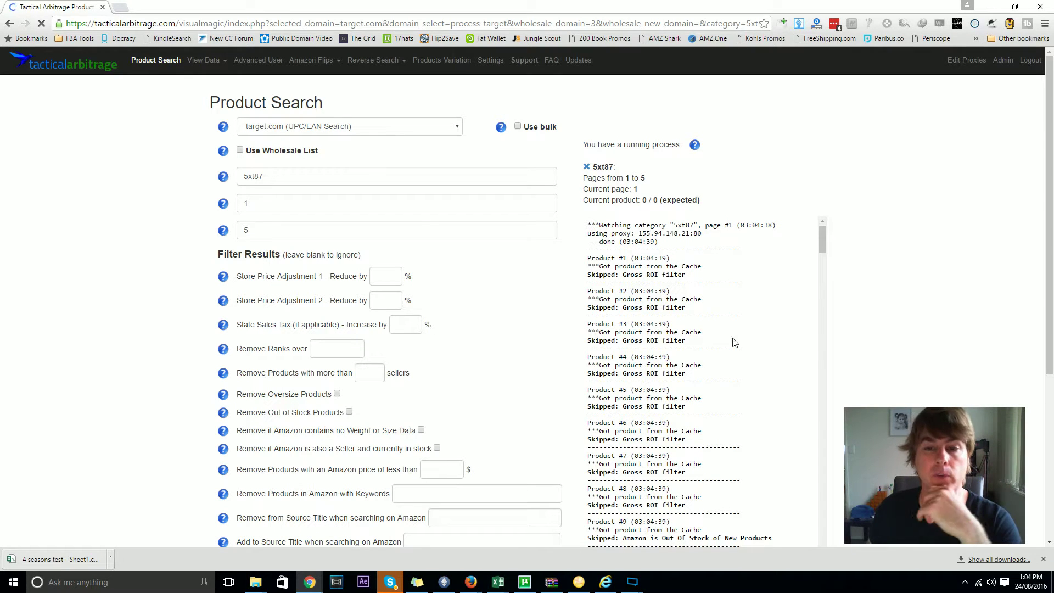
# Open View Data in a new tab and reload it to show the five target.com matches
pyautogui.click(203, 61)
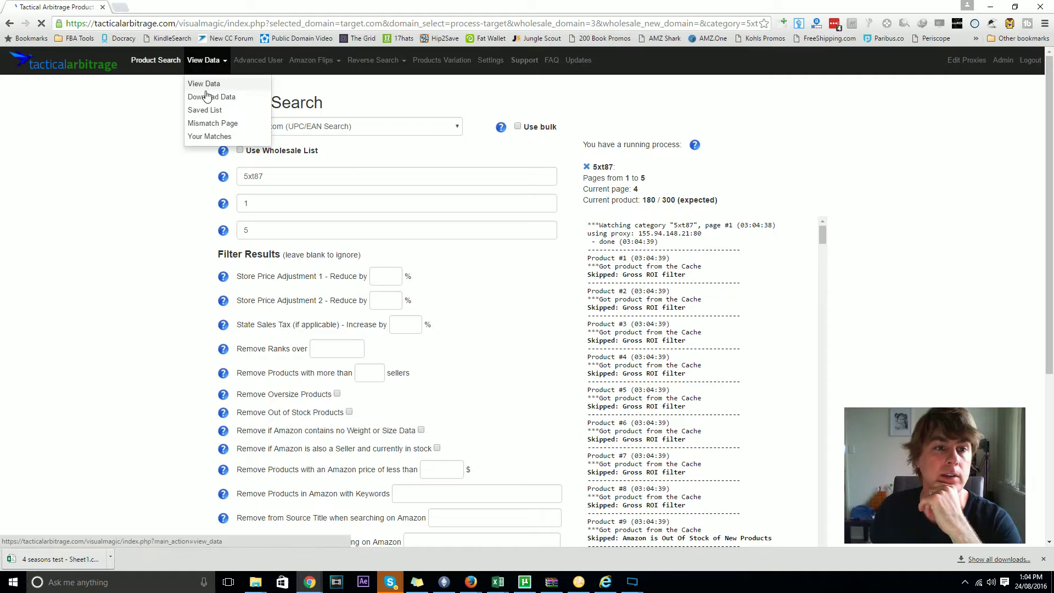
pyautogui.click(203, 83)
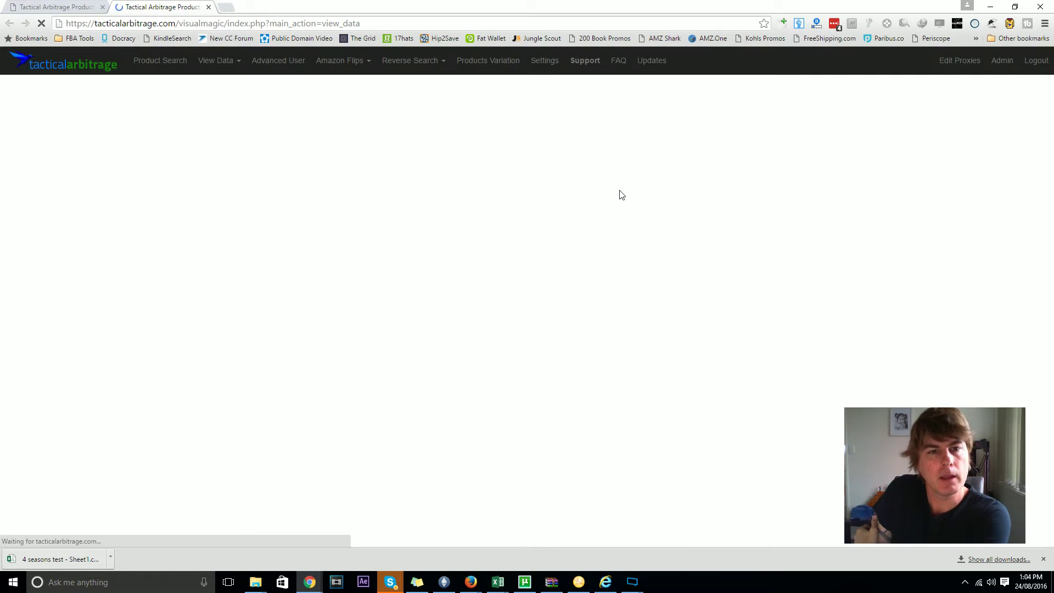
pyautogui.scroll(-3, 516, 208)
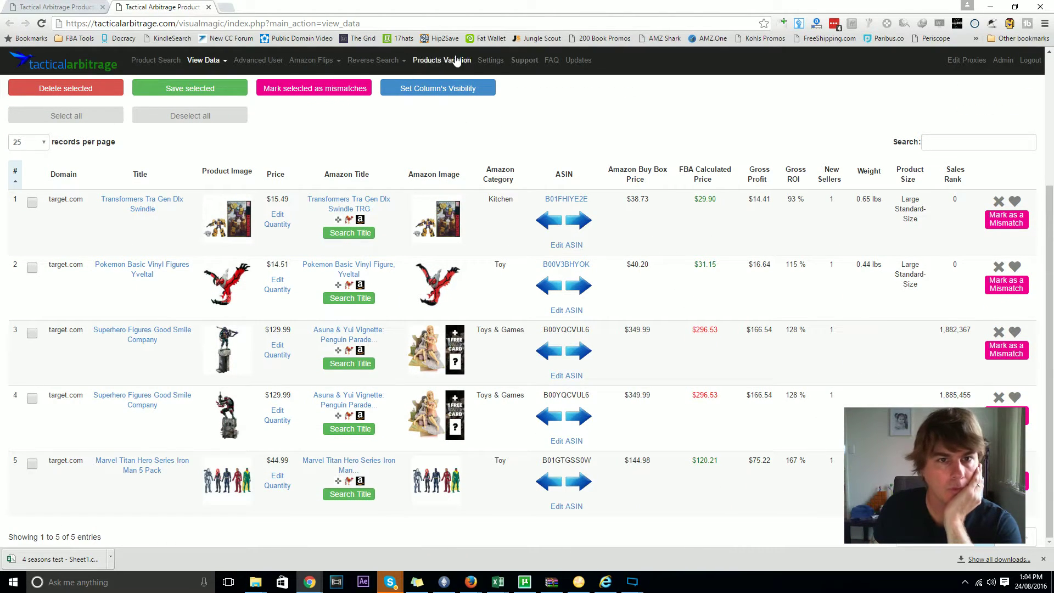
pyautogui.click(414, 23)
pyautogui.press('Return')
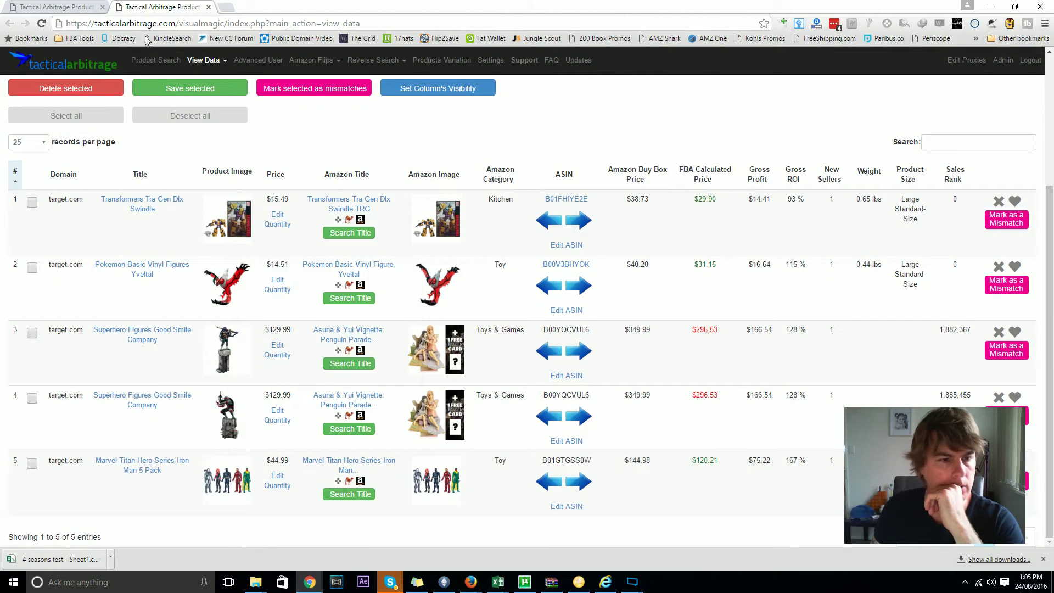
pyautogui.click(66, 5)
pyautogui.hotkey('ctrl', 'Tab')
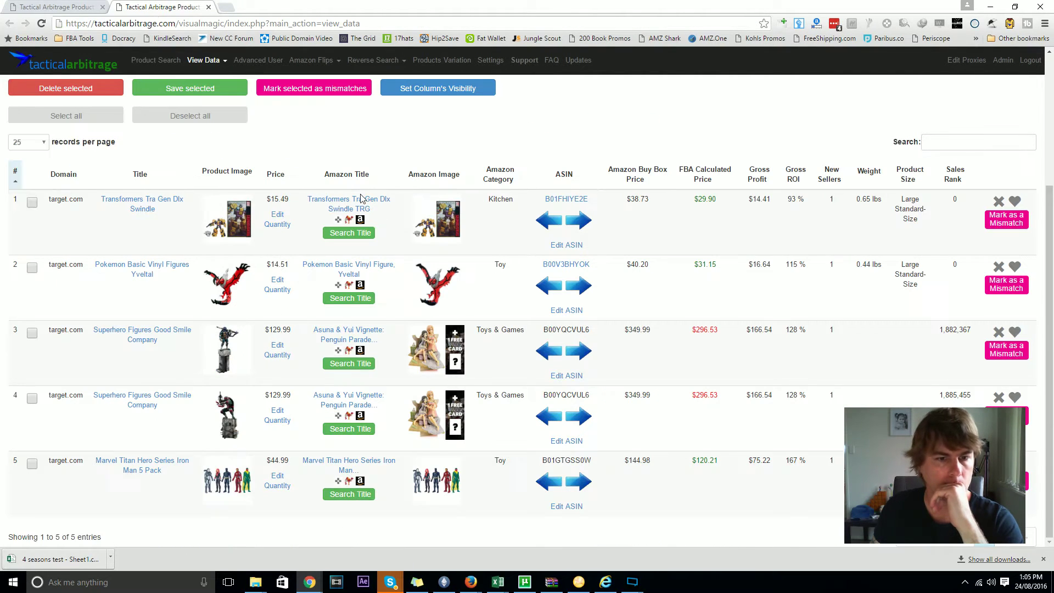
pyautogui.scroll(3, 384, 250)
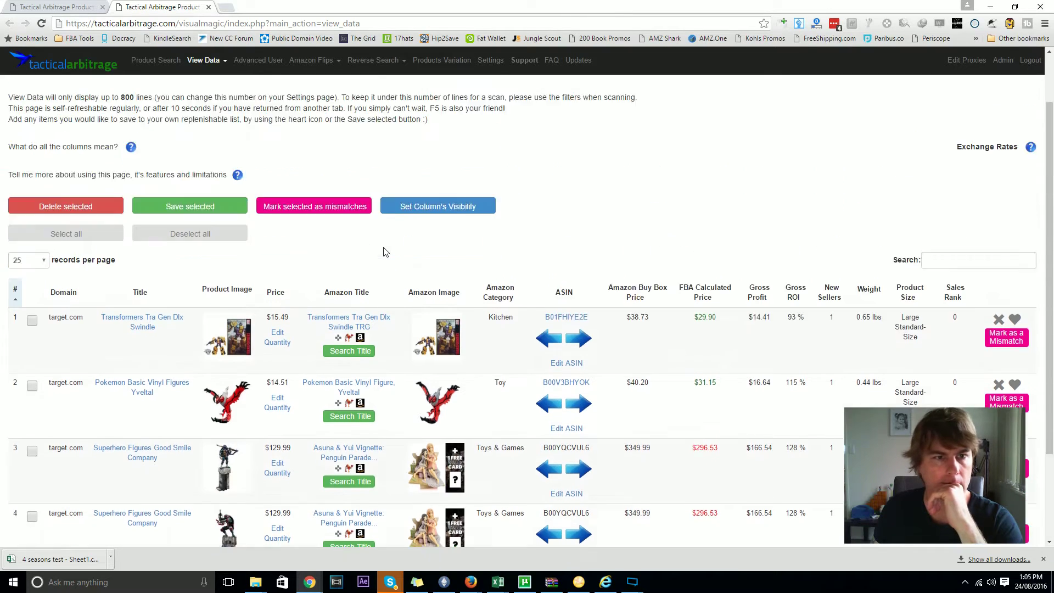
pyautogui.scroll(-3, 384, 249)
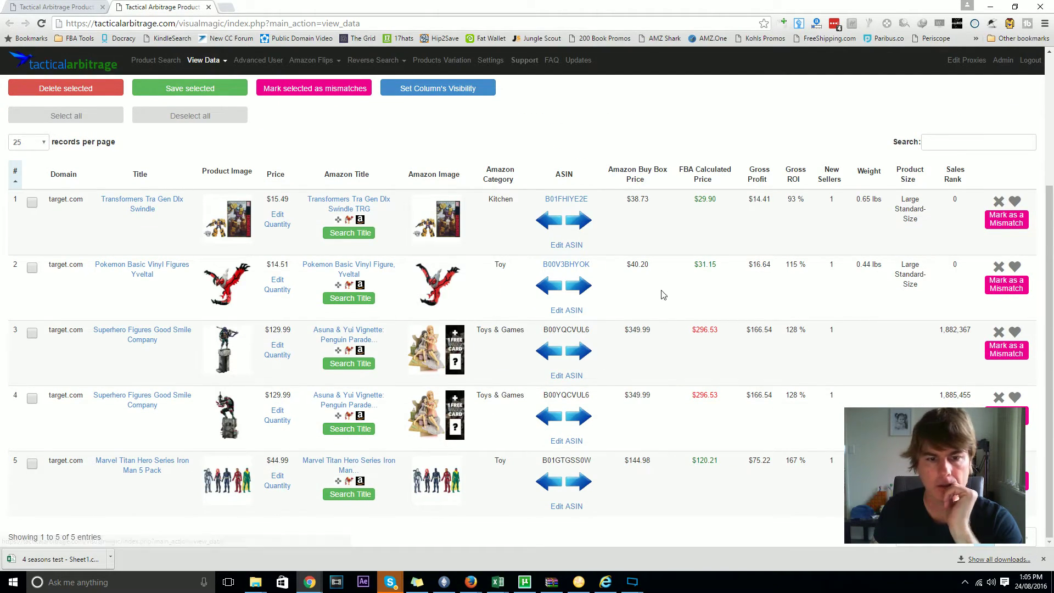
pyautogui.hotkey('ctrl', 'Tab')
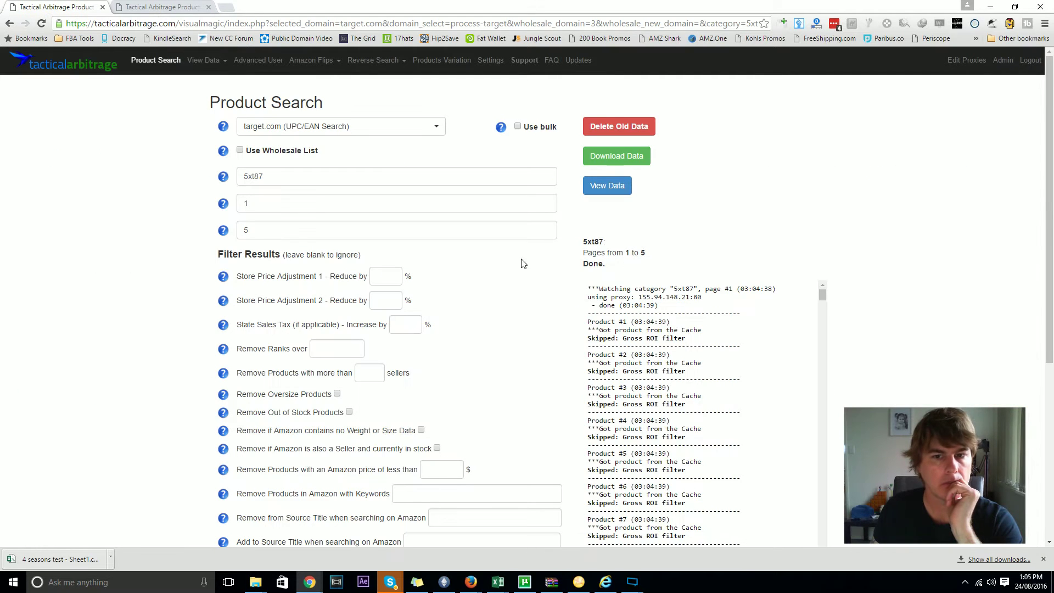
pyautogui.scroll(-5, 750, 298)
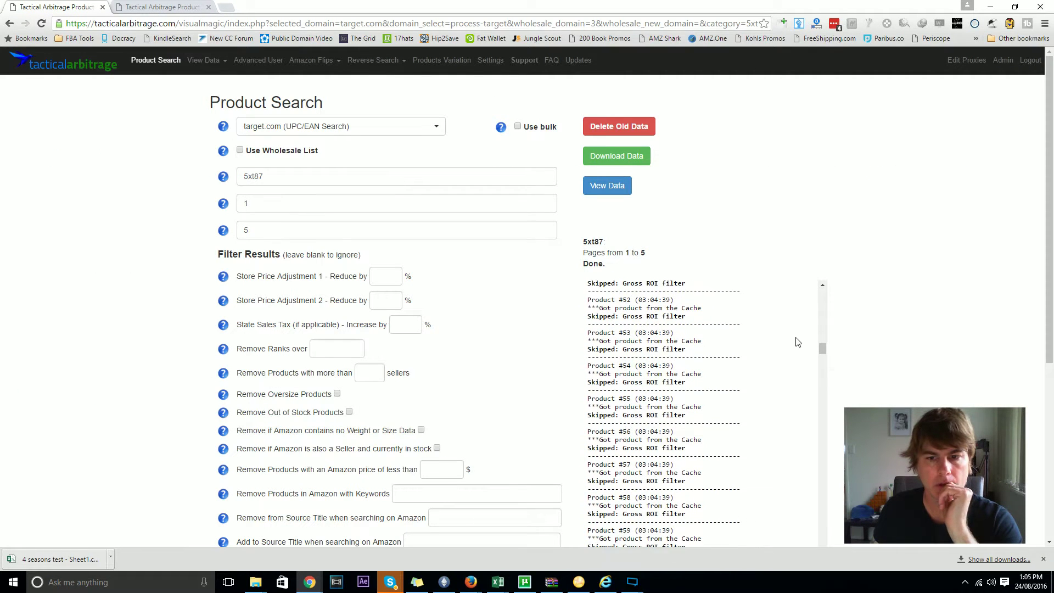
pyautogui.scroll(-10, 797, 344)
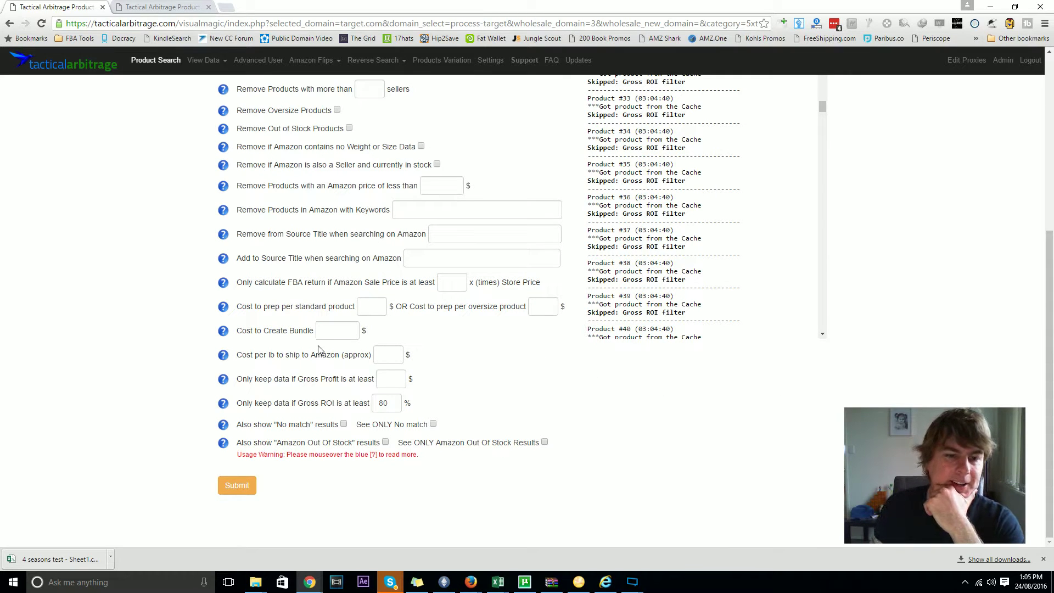
pyautogui.click(157, 6)
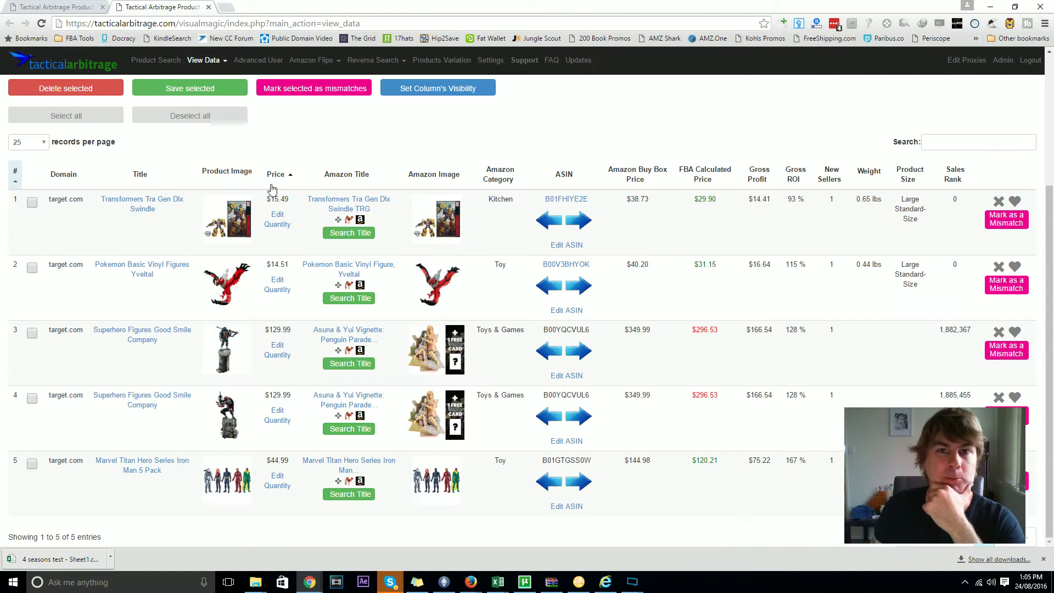
pyautogui.click(50, 6)
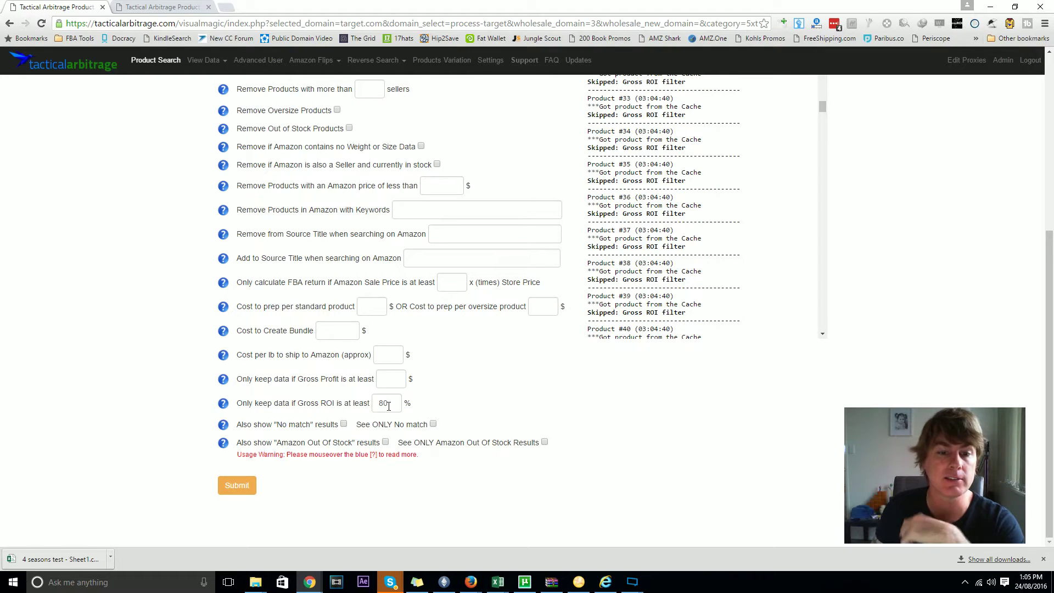
pyautogui.click(150, 5)
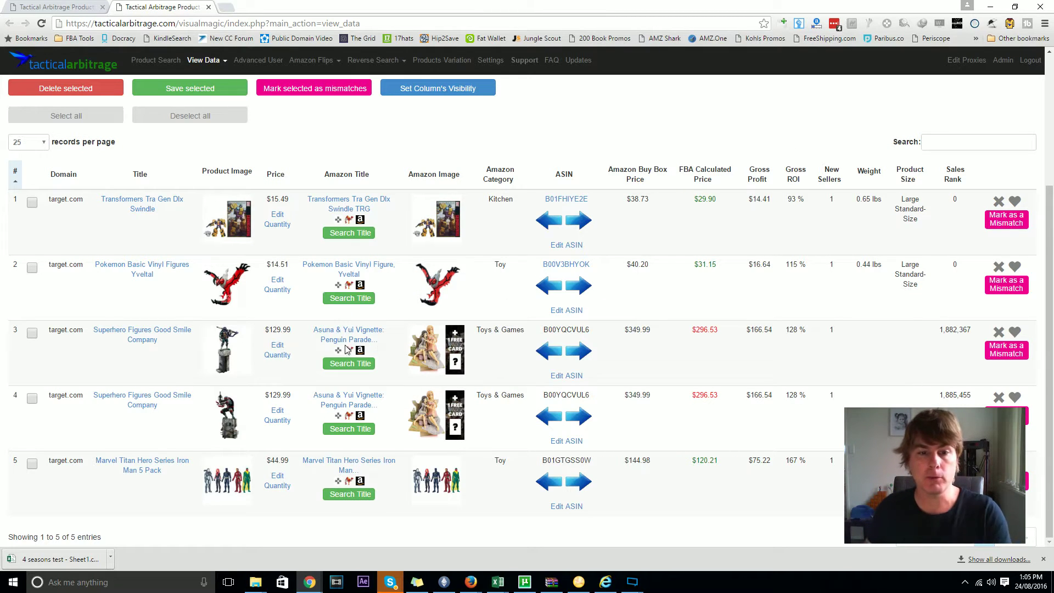
# Tick the Superhero Figures Good Smile Company row and mark it as a mismatch
pyautogui.moveTo(432, 338)
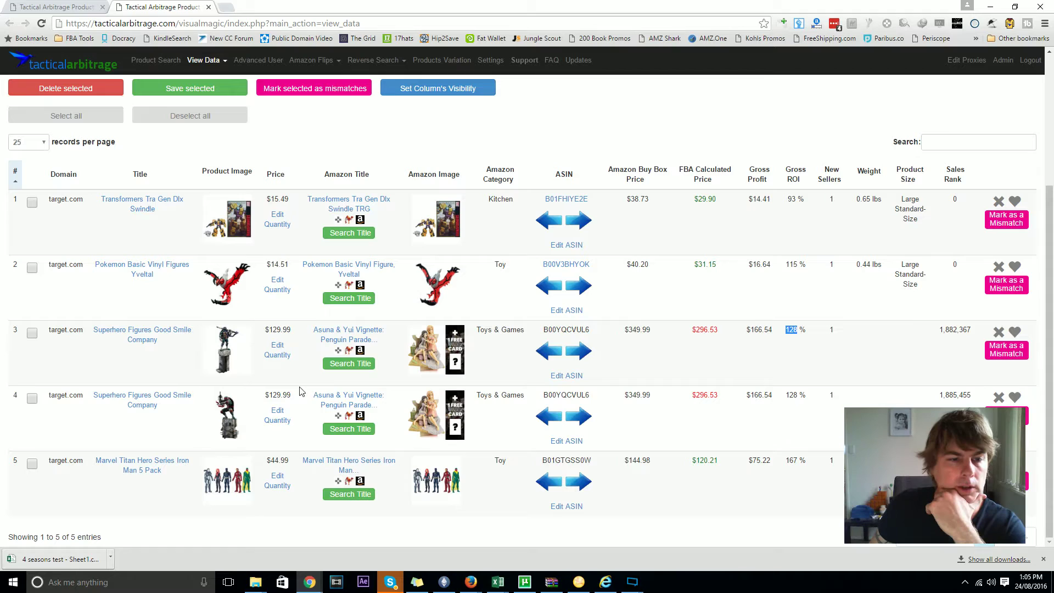
pyautogui.moveTo(218, 362)
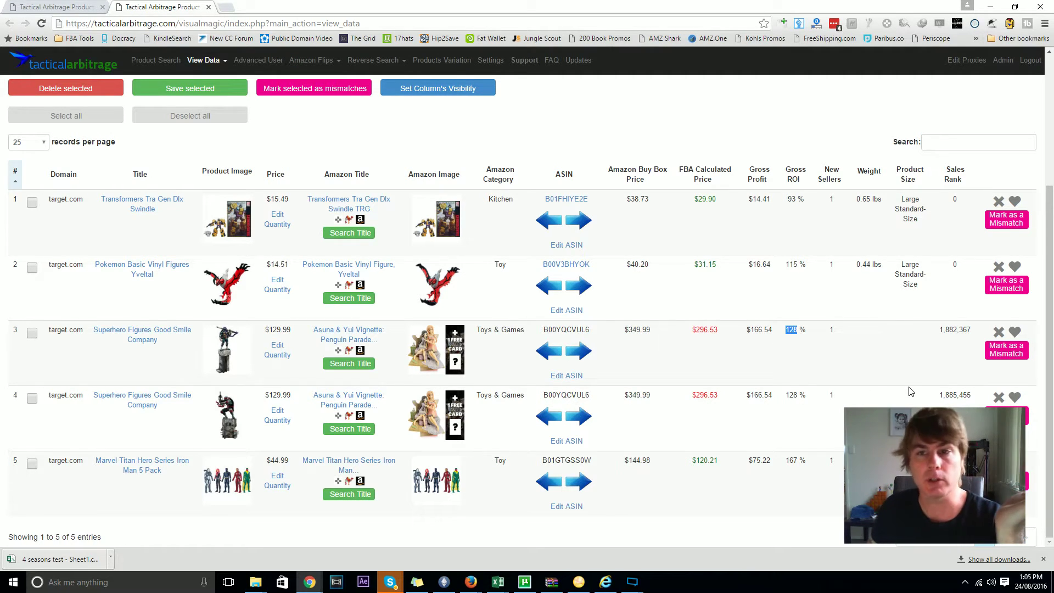
pyautogui.click(998, 351)
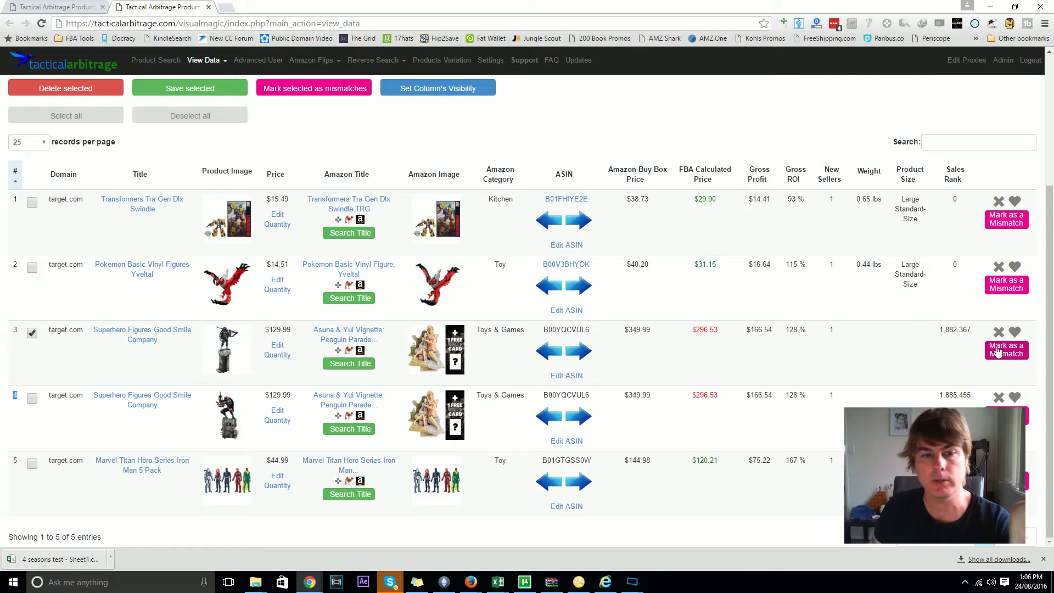
pyautogui.click(1006, 416)
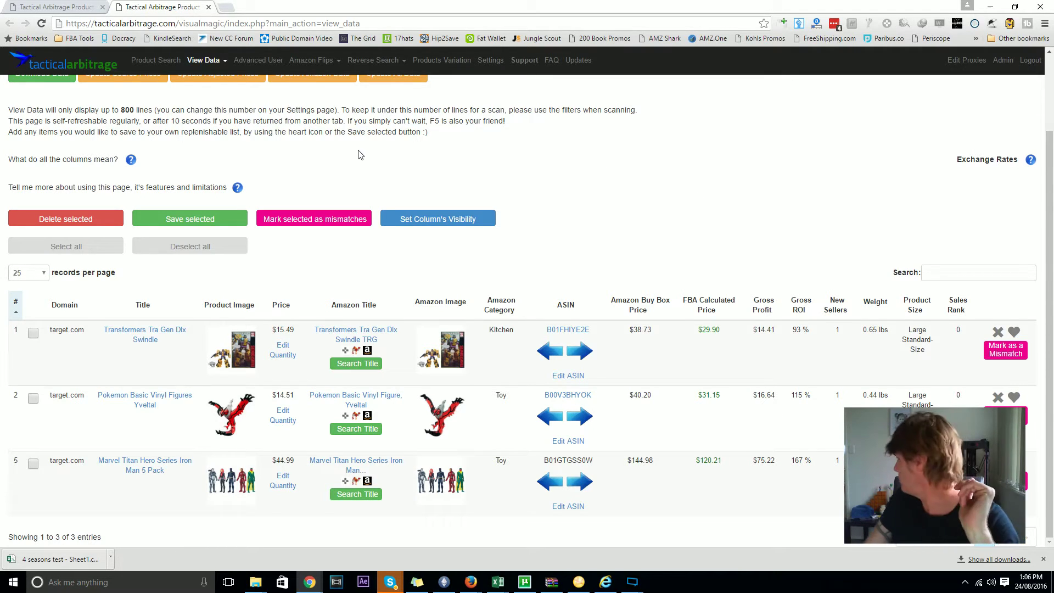
# Go to the Mismatch page and filter its domain list to target.com
pyautogui.click(203, 61)
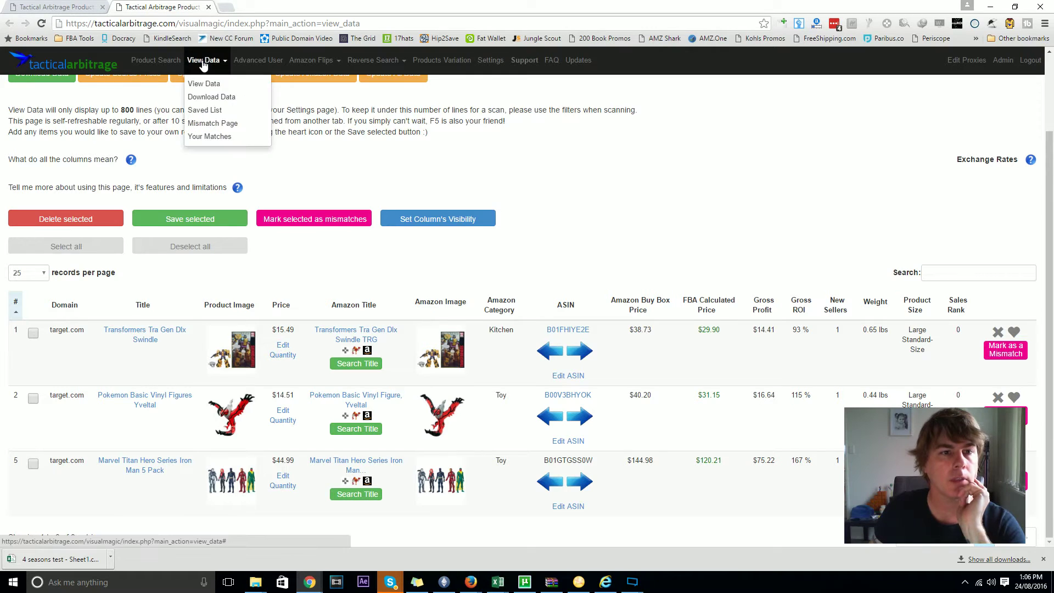
pyautogui.click(227, 124)
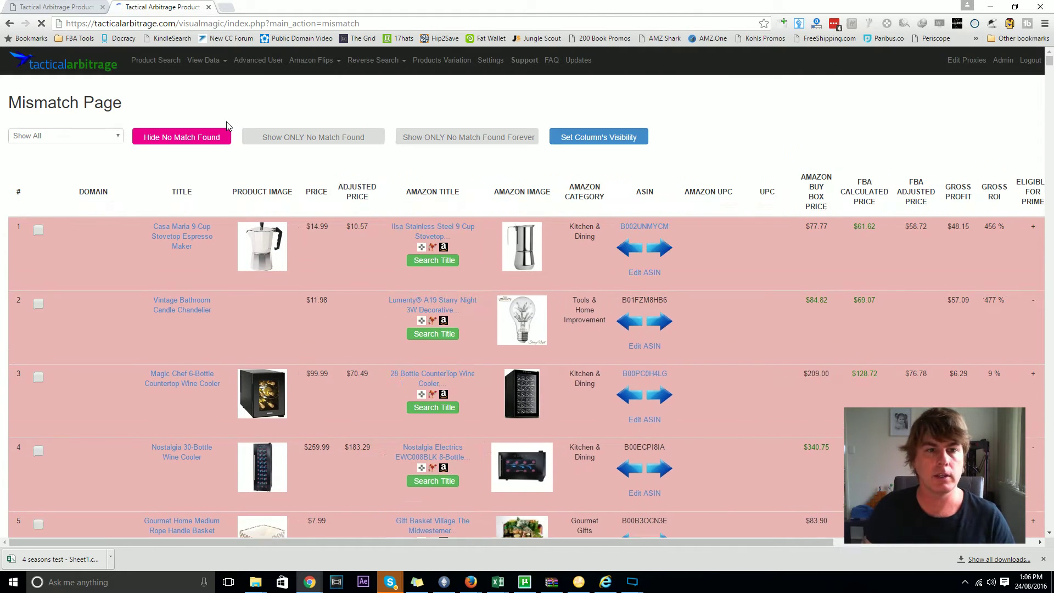
pyautogui.click(77, 137)
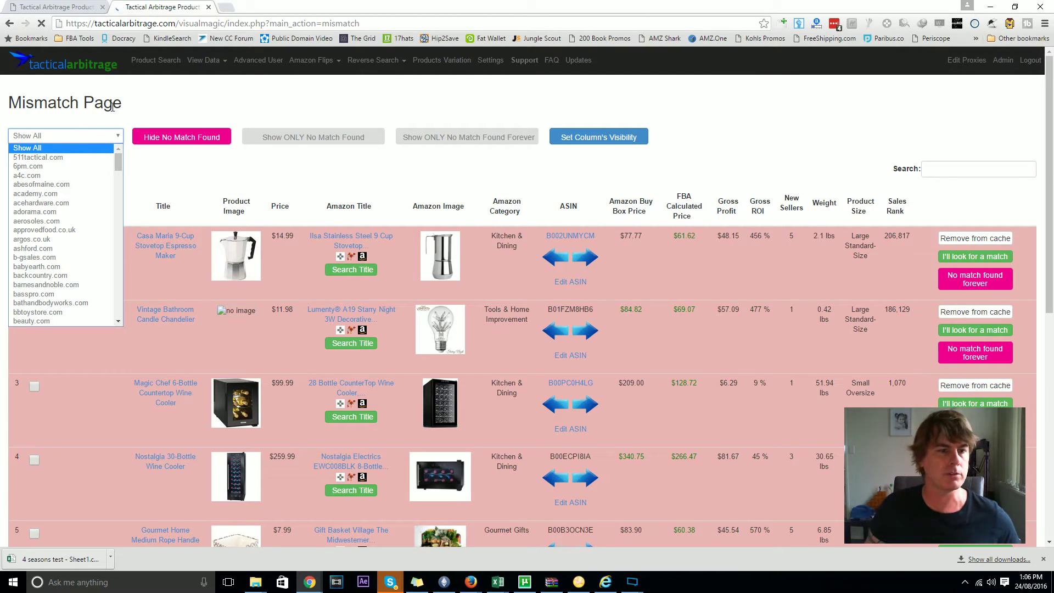
pyautogui.scroll(-20, 72, 188)
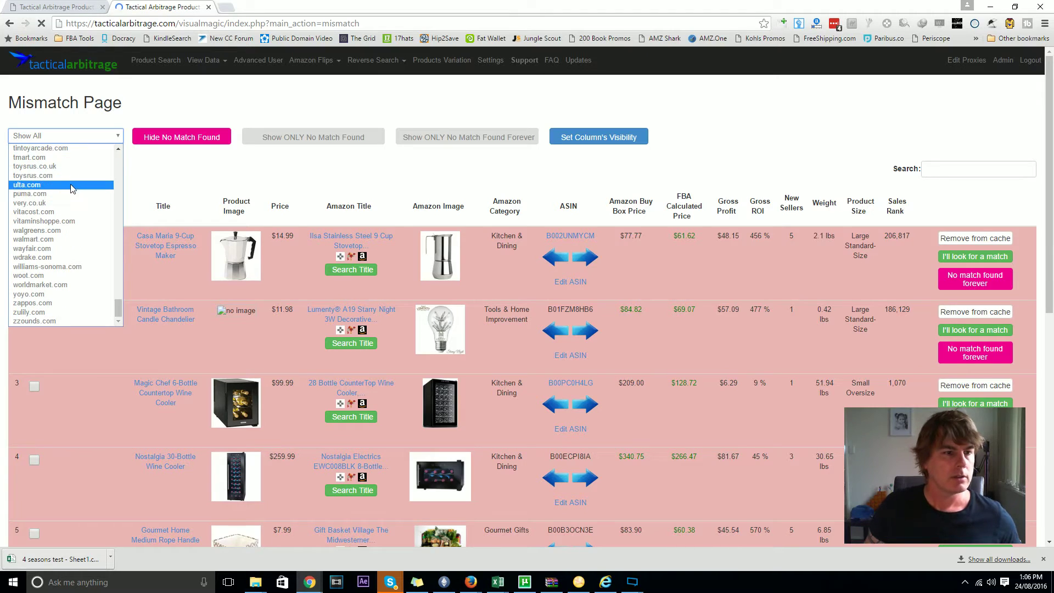
pyautogui.scroll(4, 63, 231)
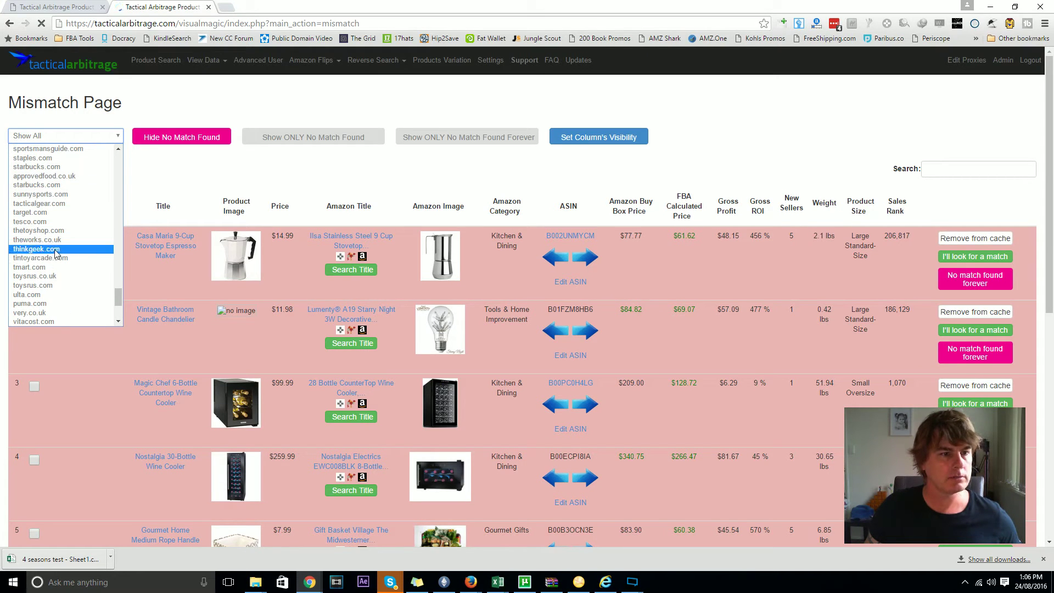
pyautogui.click(59, 213)
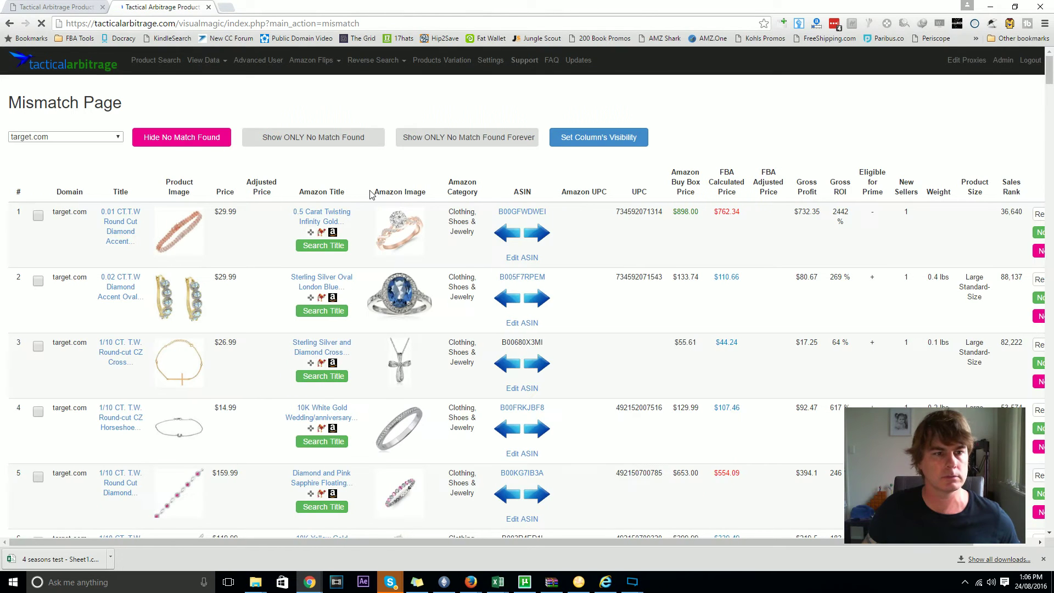
# Scroll through the target.com mismatch rows to review them
pyautogui.scroll(-20, 397, 185)
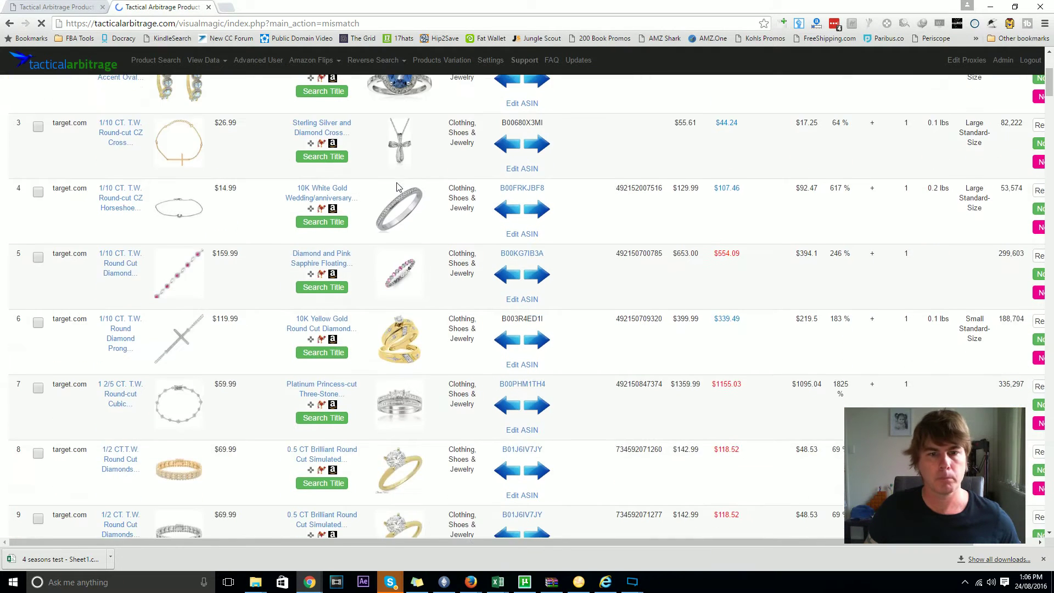
pyautogui.scroll(-6, 397, 187)
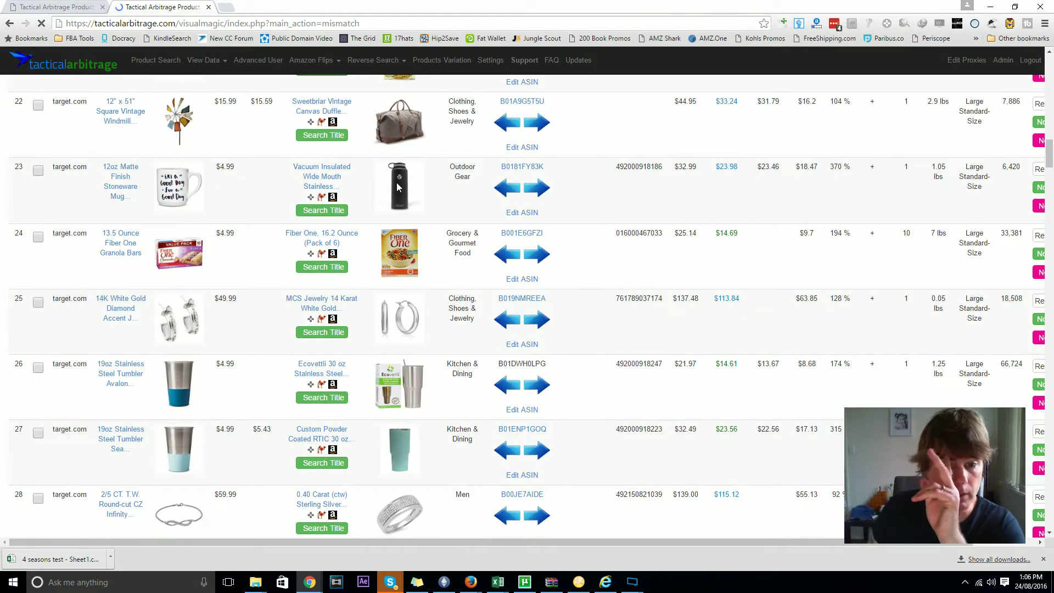
pyautogui.scroll(-12, 657, 261)
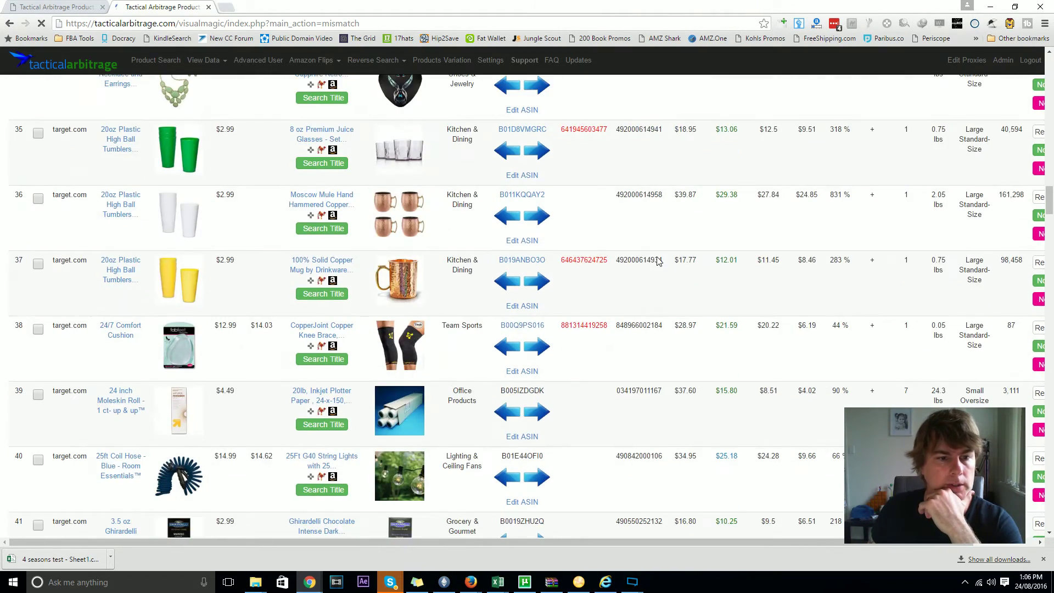
pyautogui.scroll(-12, 657, 261)
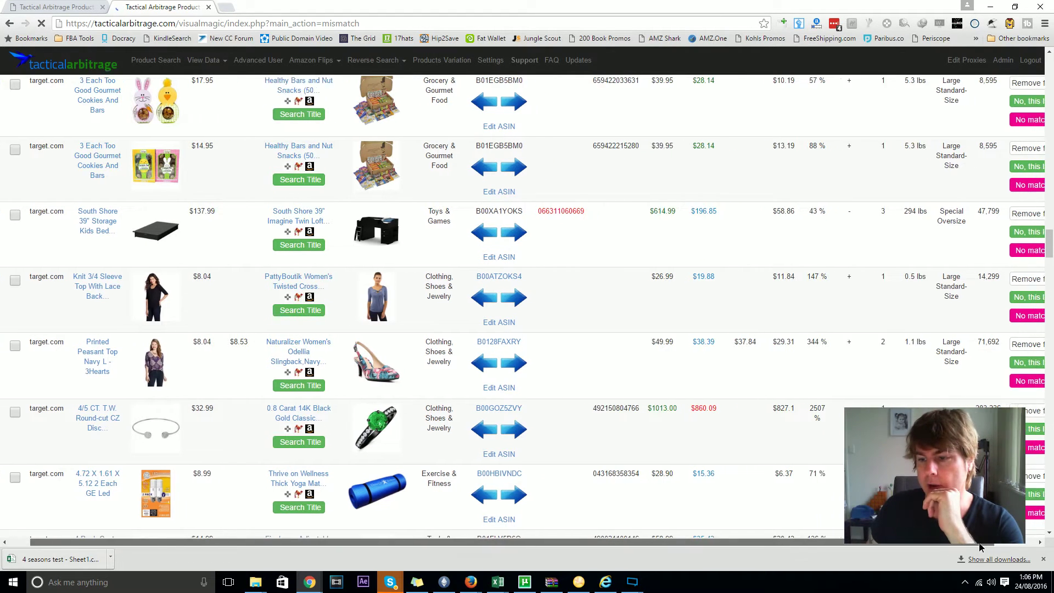
pyautogui.scroll(1, 645, 312)
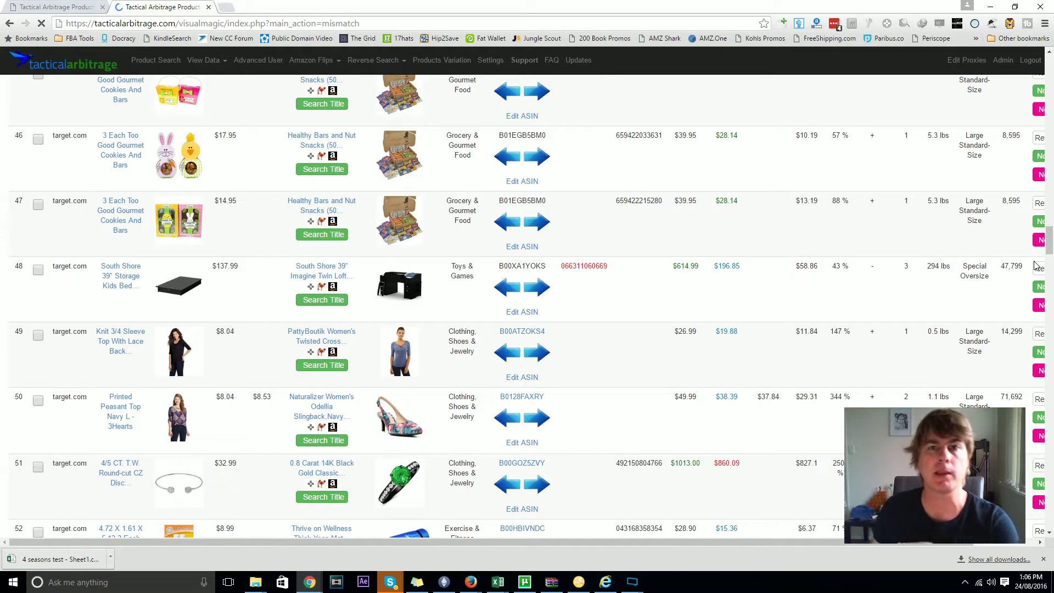
# On the Product Search page, delete the old scan data and confirm
pyautogui.click(10, 5)
pyautogui.scroll(5, 122, 227)
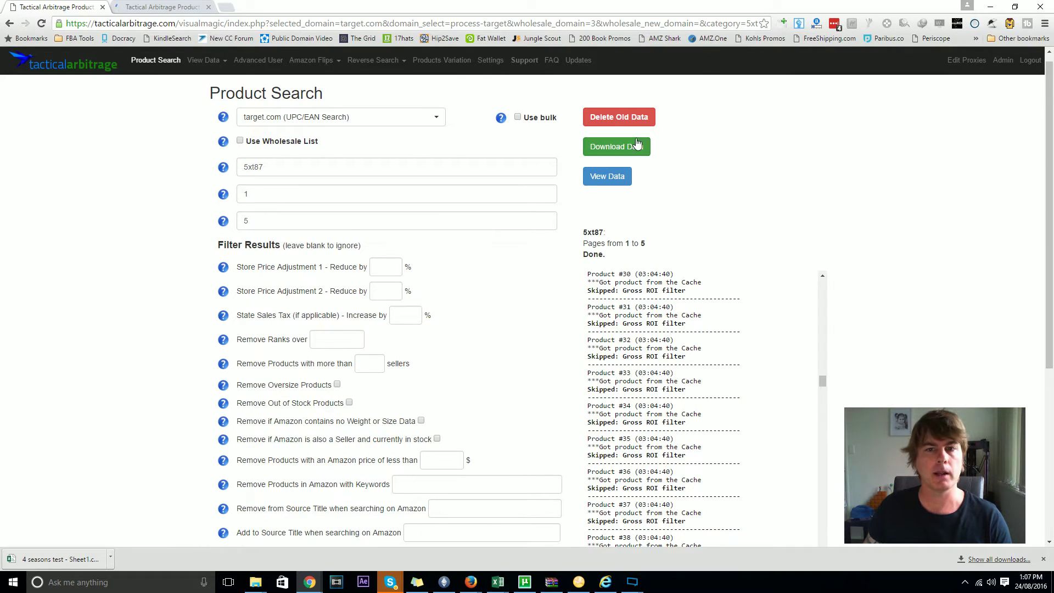
pyautogui.click(625, 119)
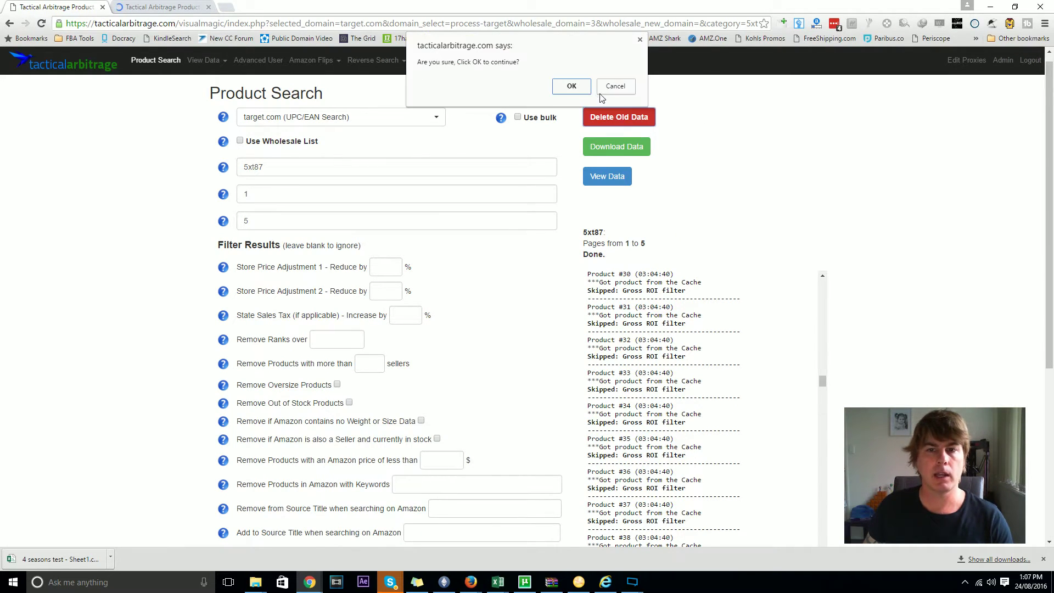
pyautogui.click(572, 86)
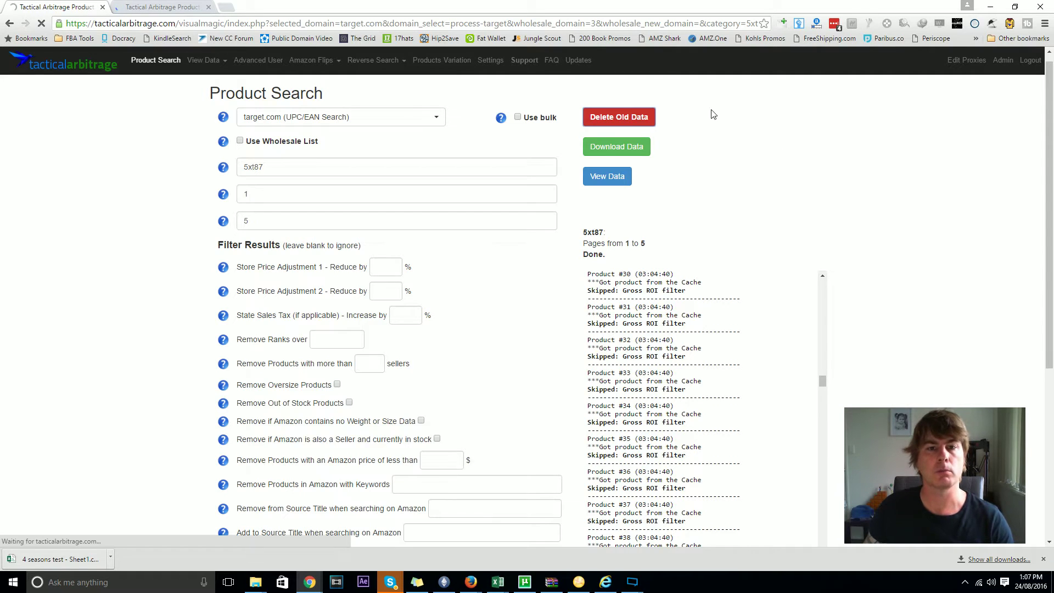
# Choose collectionsetc.com as the source site with the example bathroom category URL
pyautogui.click(384, 127)
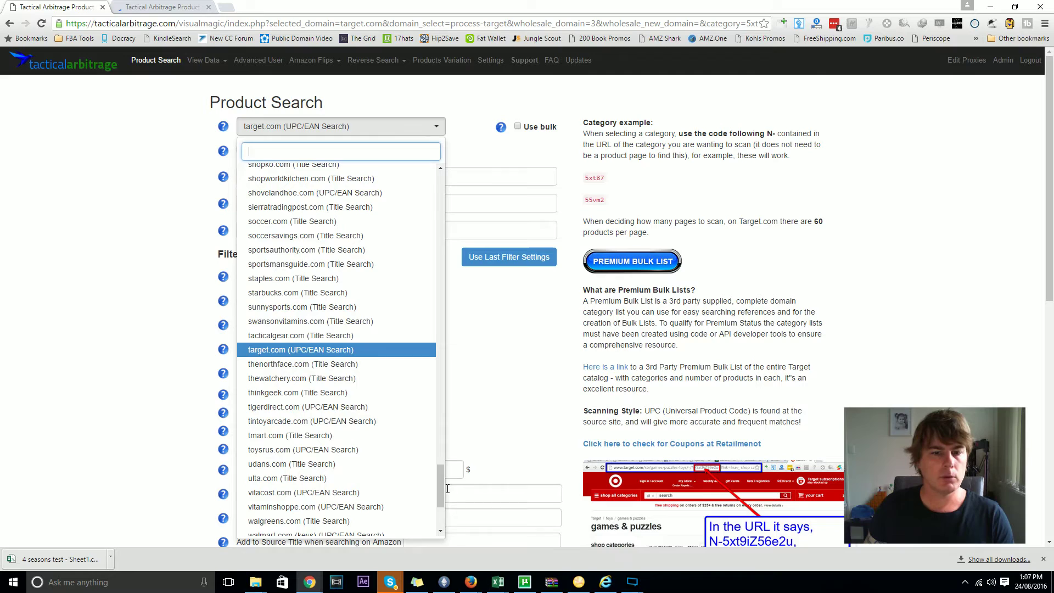
pyautogui.moveTo(440, 487); pyautogui.dragTo(437, 270)
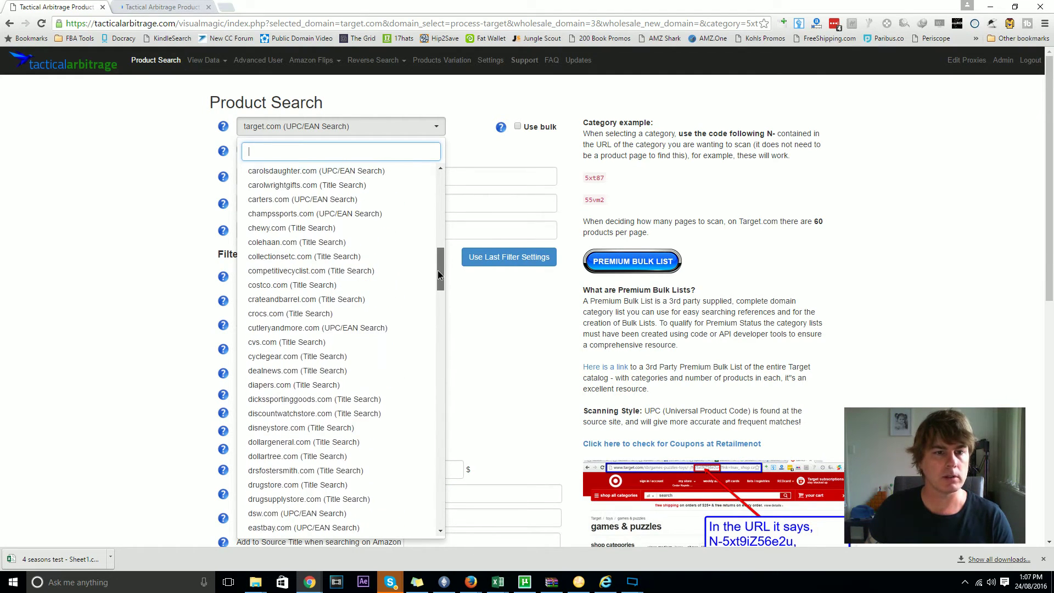
pyautogui.click(317, 257)
pyautogui.click(728, 174)
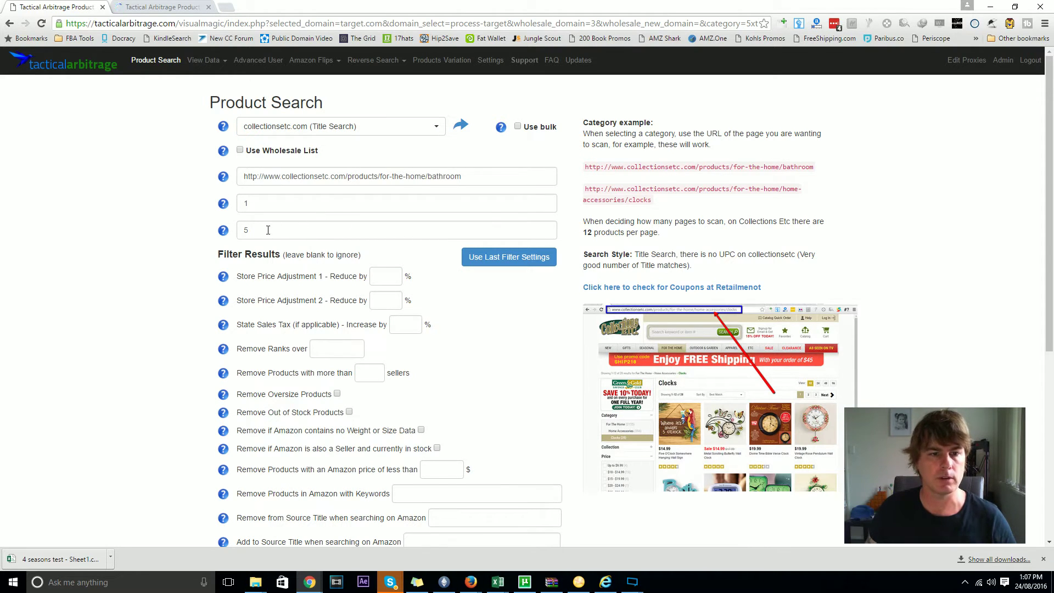
# Clear the 80 from the Gross ROI minimum field
pyautogui.scroll(-5, 360, 390)
pyautogui.click(394, 373)
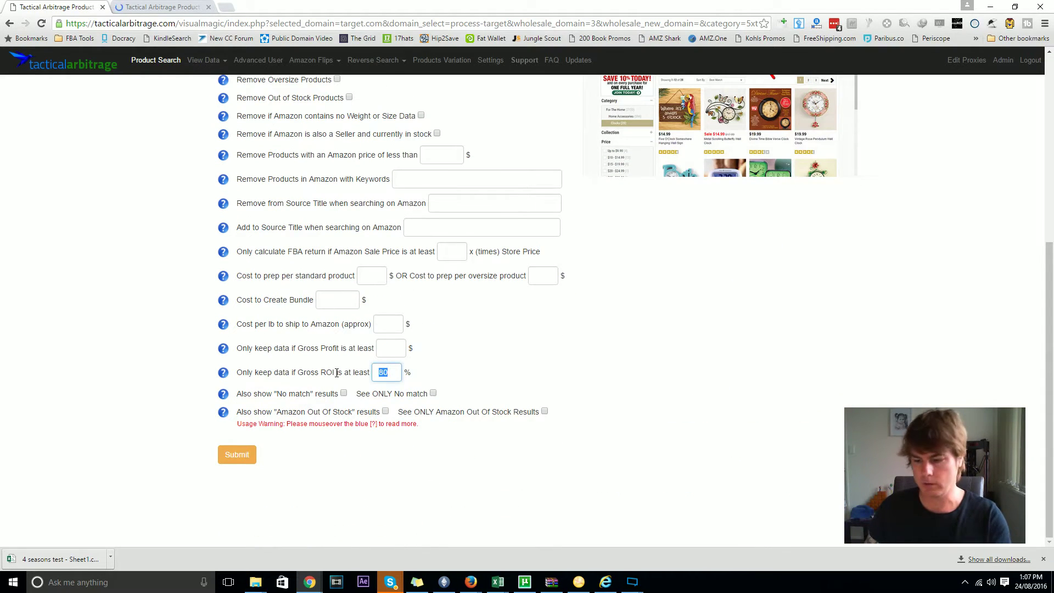
pyautogui.press('BackSpace')
pyautogui.press('BackSpace')
pyautogui.hotkey('ctrl', 'shift', 'i')
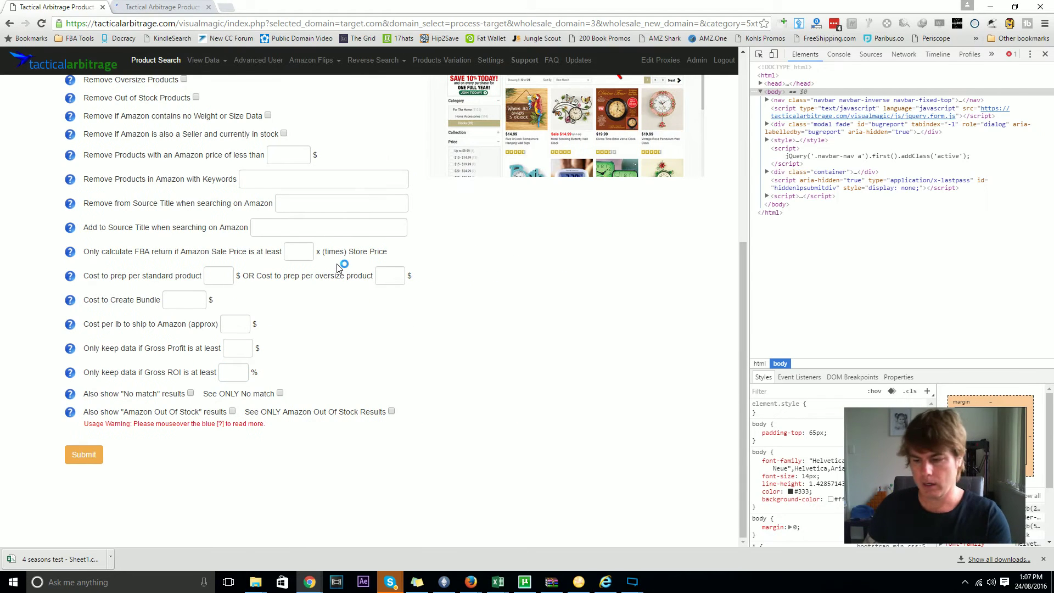
pyautogui.hotkey('ctrl', 'shift', 'i')
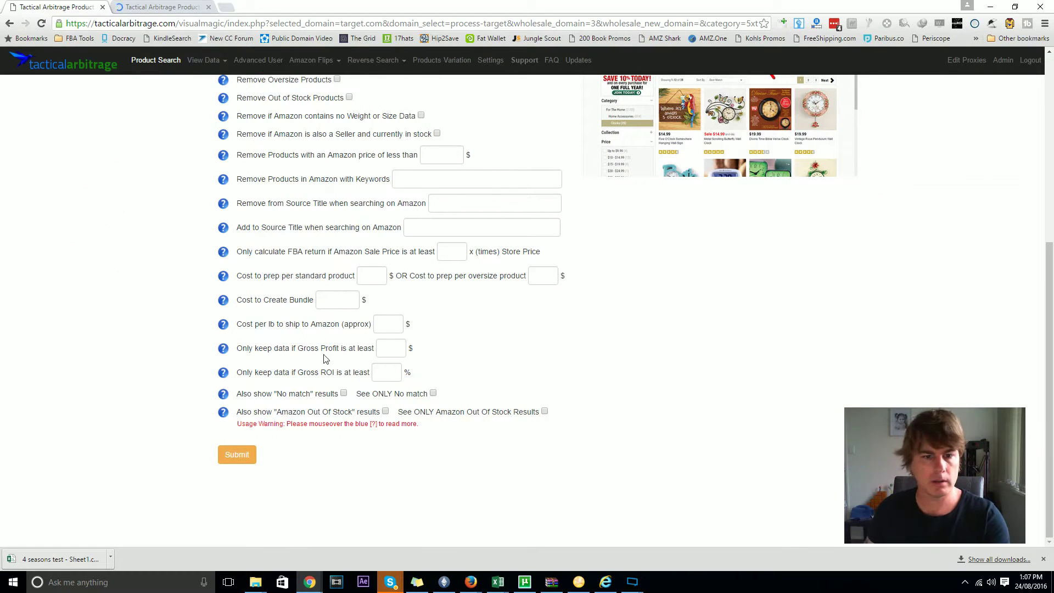
# Set the end page and submit the collectionsetc.com bathroom scan for pages 1 to 3
pyautogui.click(237, 454)
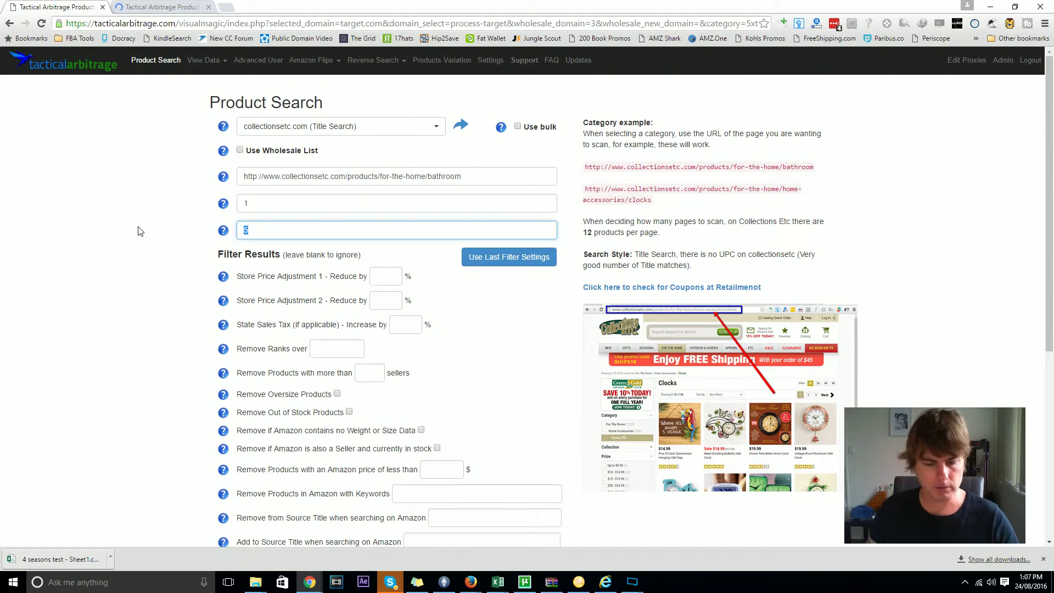
pyautogui.write('2')
pyautogui.click(116, 278)
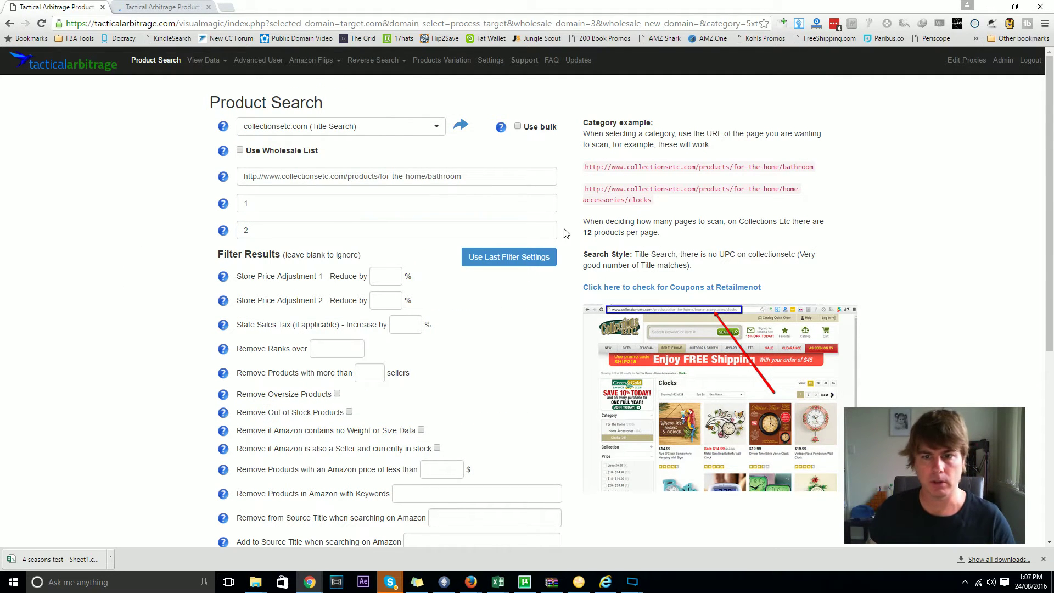
pyautogui.click(258, 236)
pyautogui.write('2')
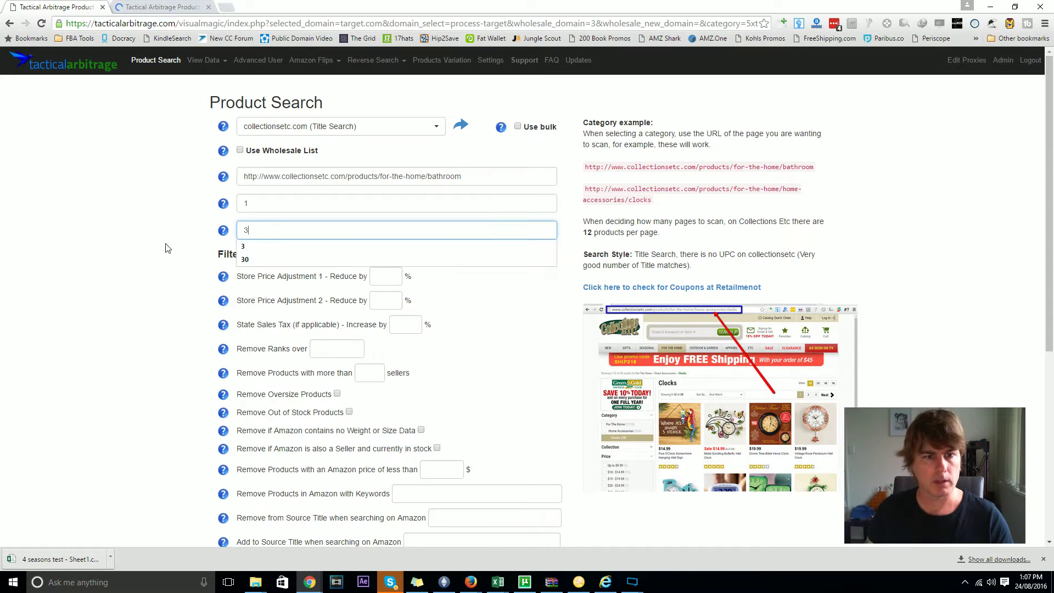
pyautogui.scroll(-6, 171, 263)
pyautogui.click(237, 455)
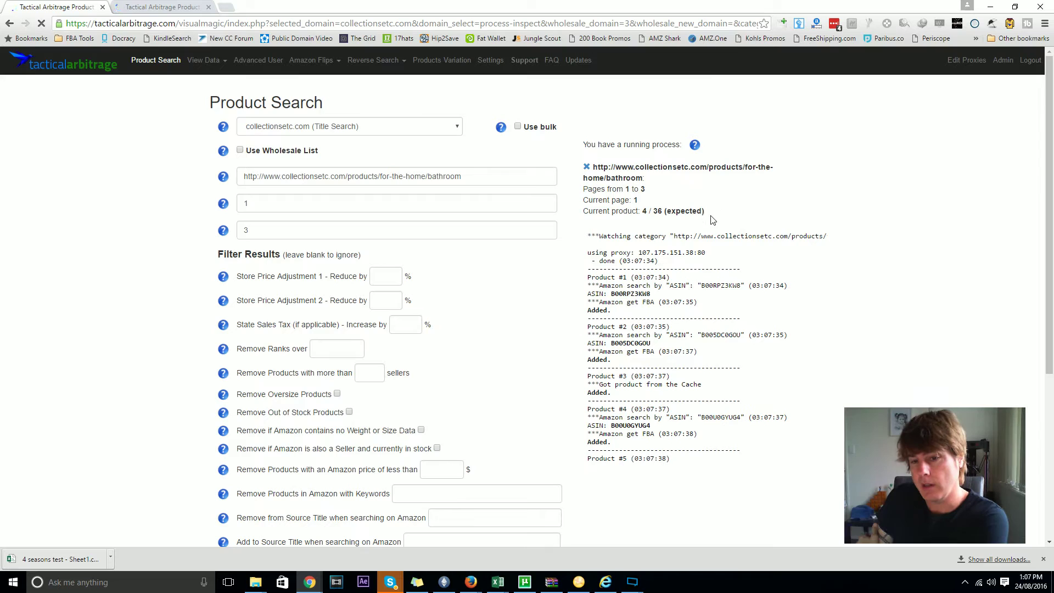
# Open the running scan's results in View Data
pyautogui.scroll(-3, 672, 236)
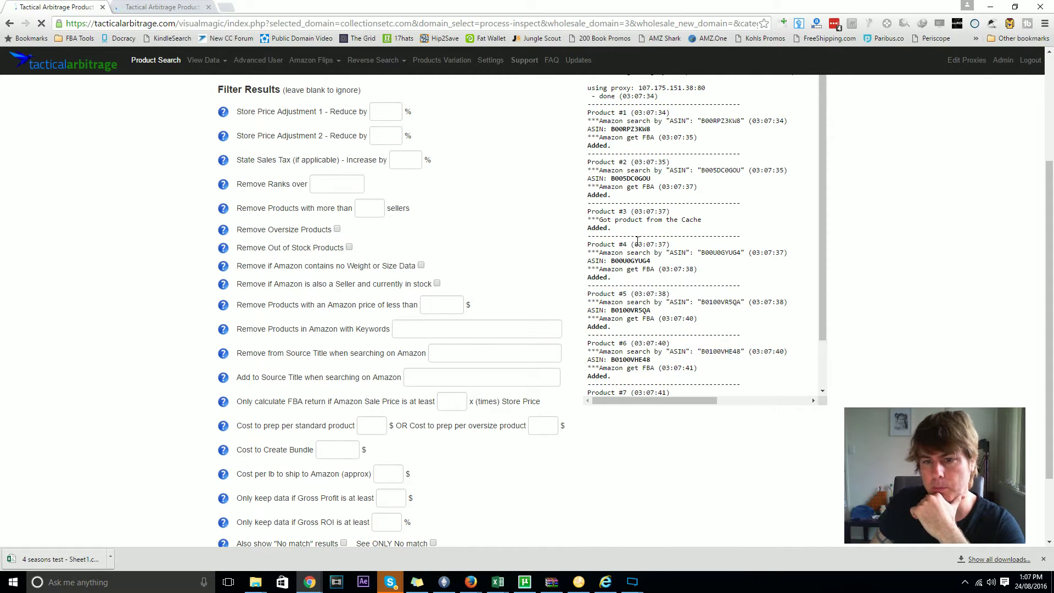
pyautogui.scroll(3, 925, 346)
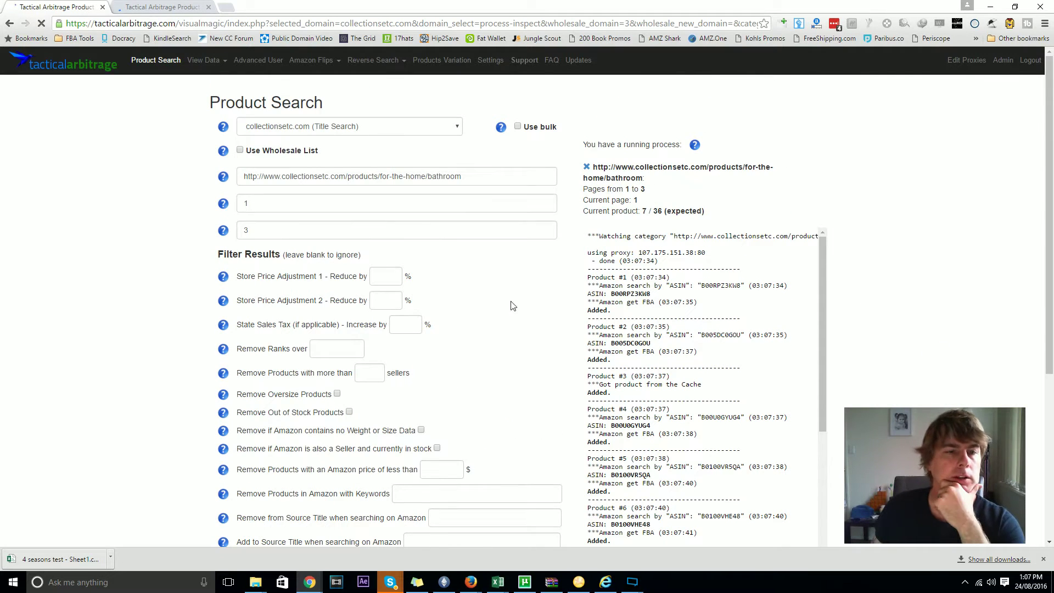
pyautogui.click(205, 60)
pyautogui.click(204, 85)
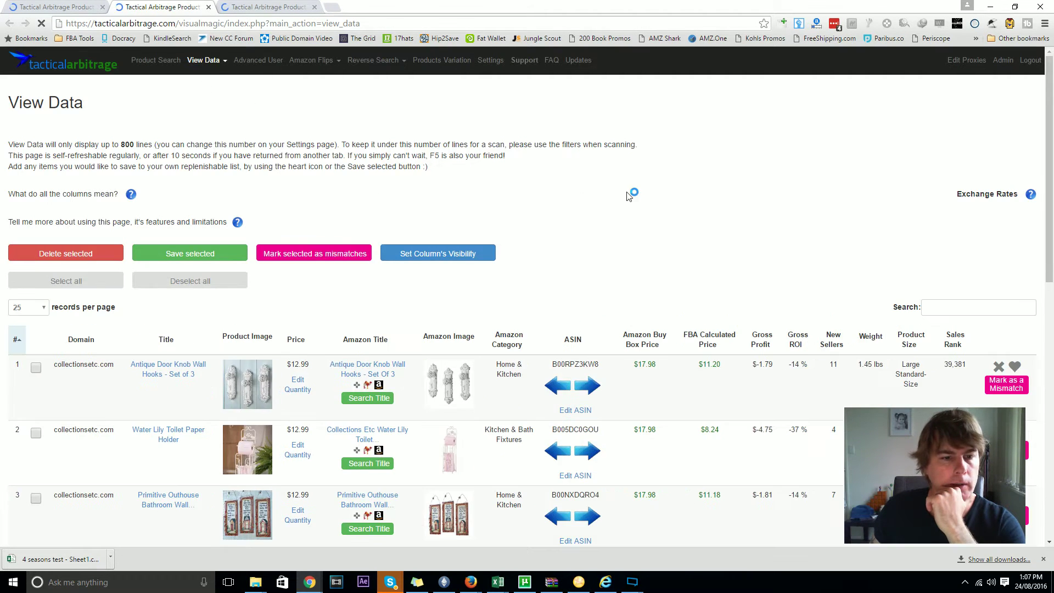
# Check the mismatch tab, then return to View Data at the Sunflower Scroll Toilet Paper Holder row
pyautogui.scroll(-3, 678, 175)
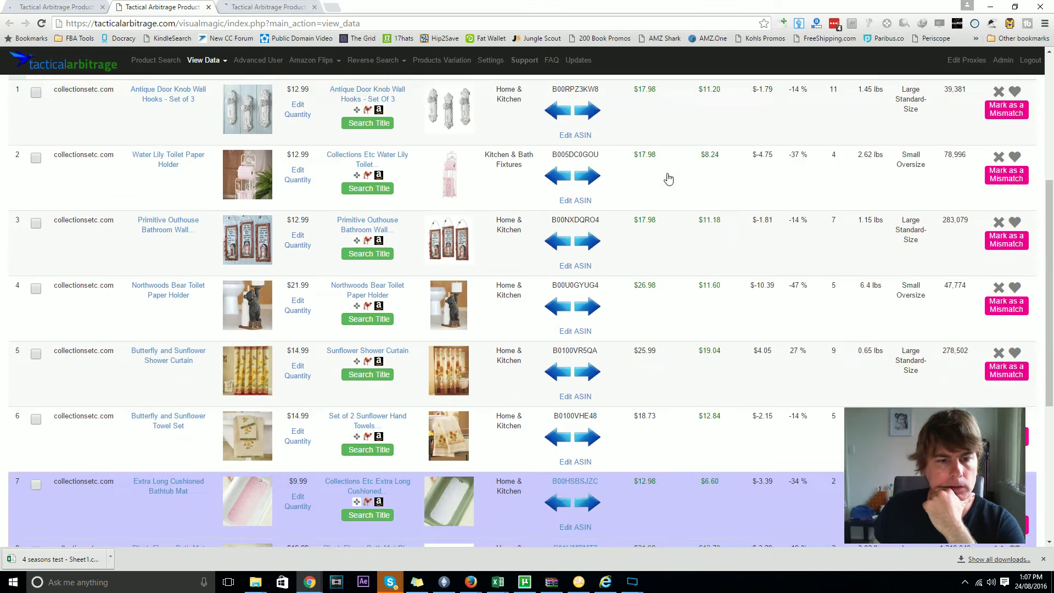
pyautogui.scroll(-1, 668, 179)
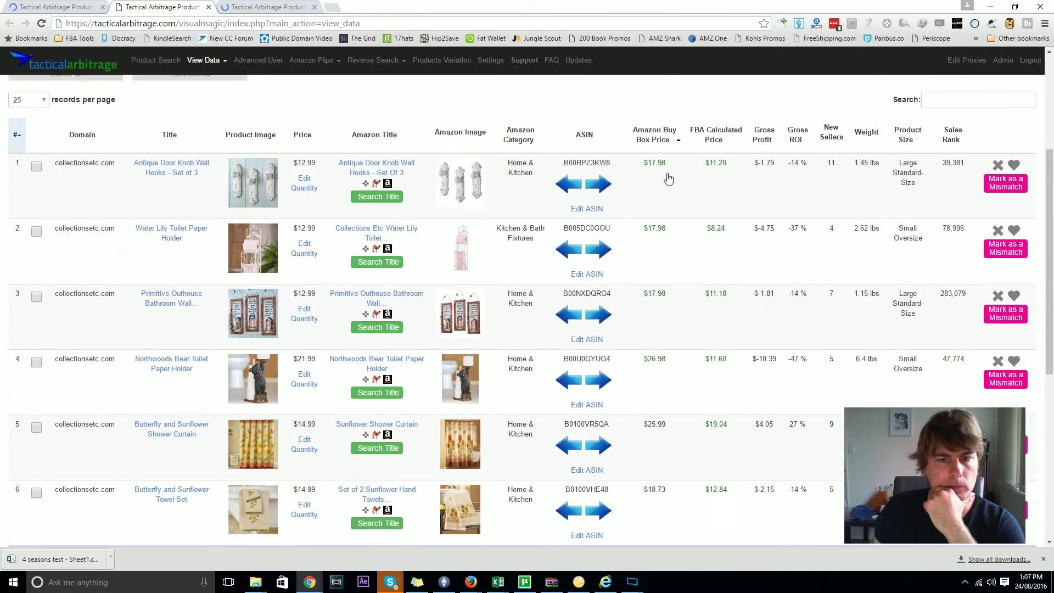
pyautogui.scroll(-4, 668, 187)
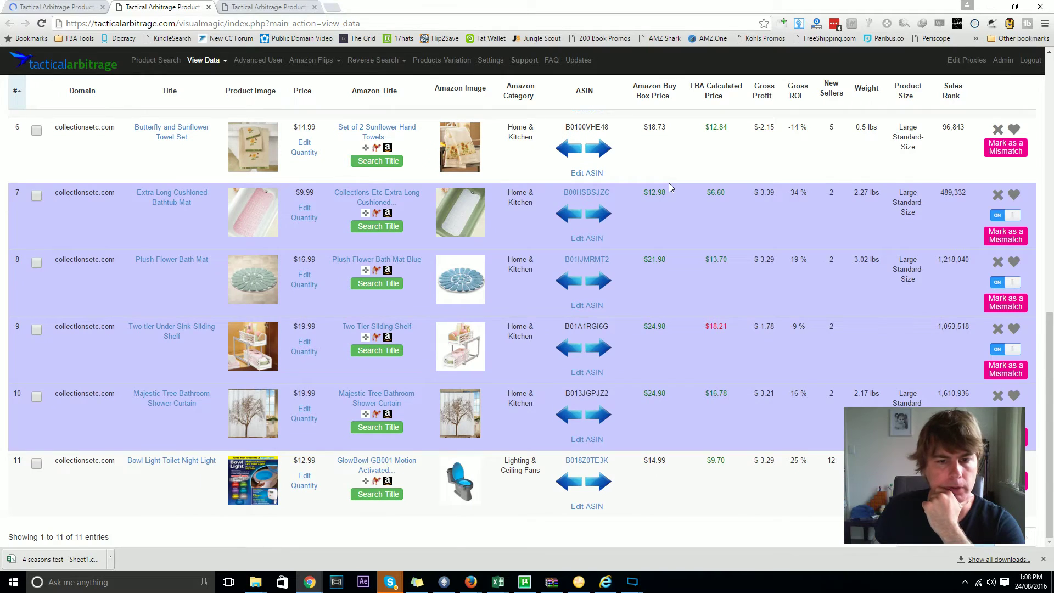
pyautogui.scroll(5, 670, 187)
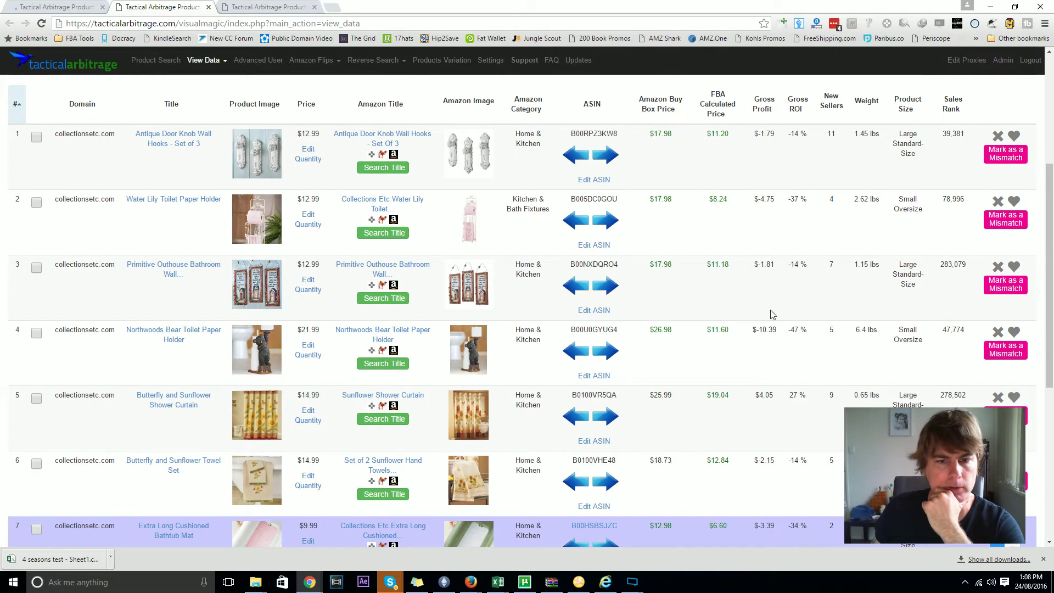
pyautogui.scroll(-10, 693, 313)
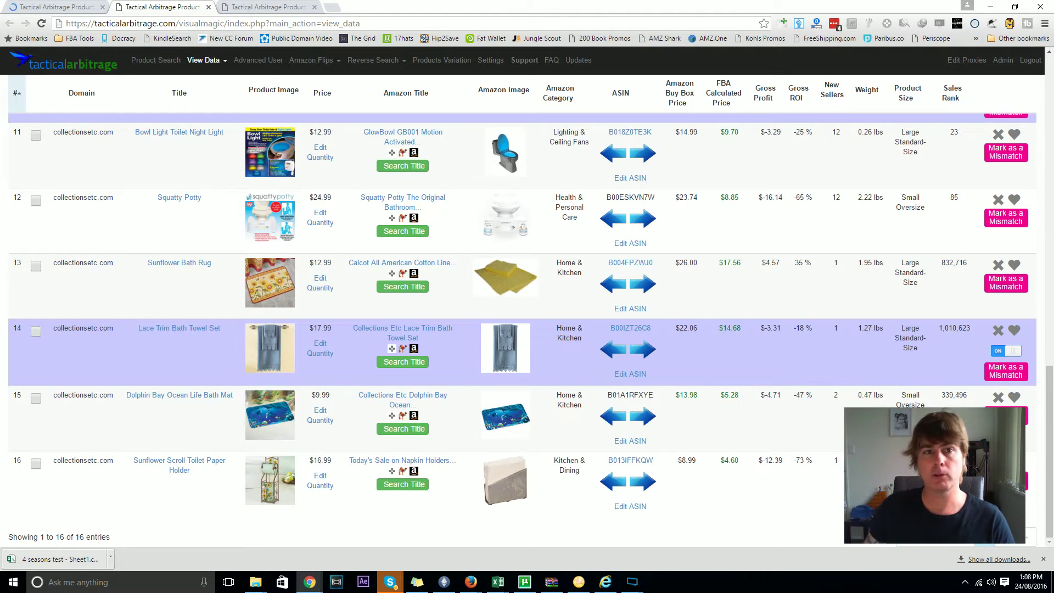
pyautogui.click(258, 6)
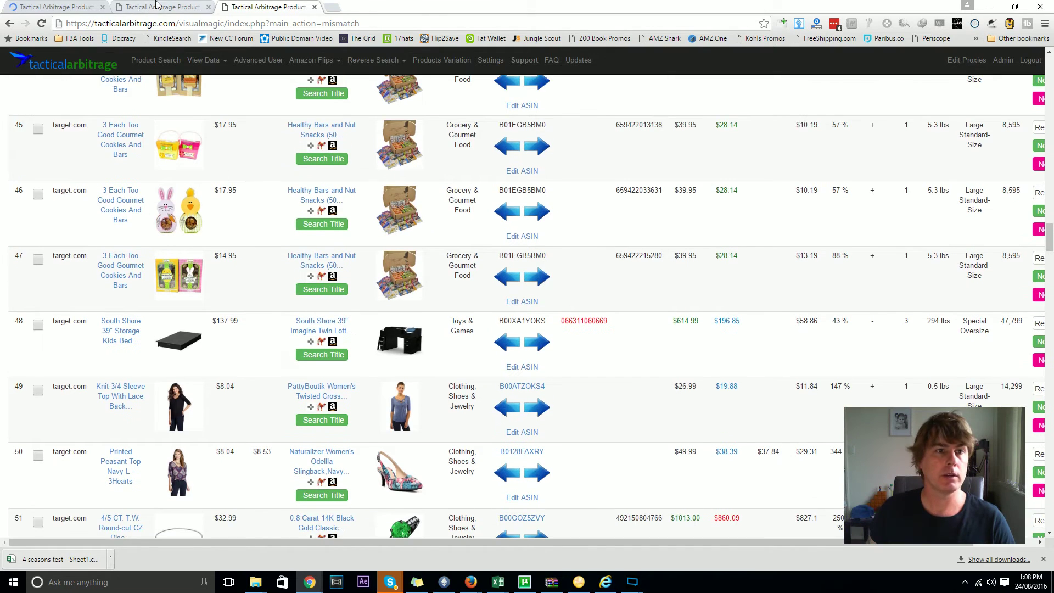
pyautogui.hotkey('ctrl', 'shift', 'Tab')
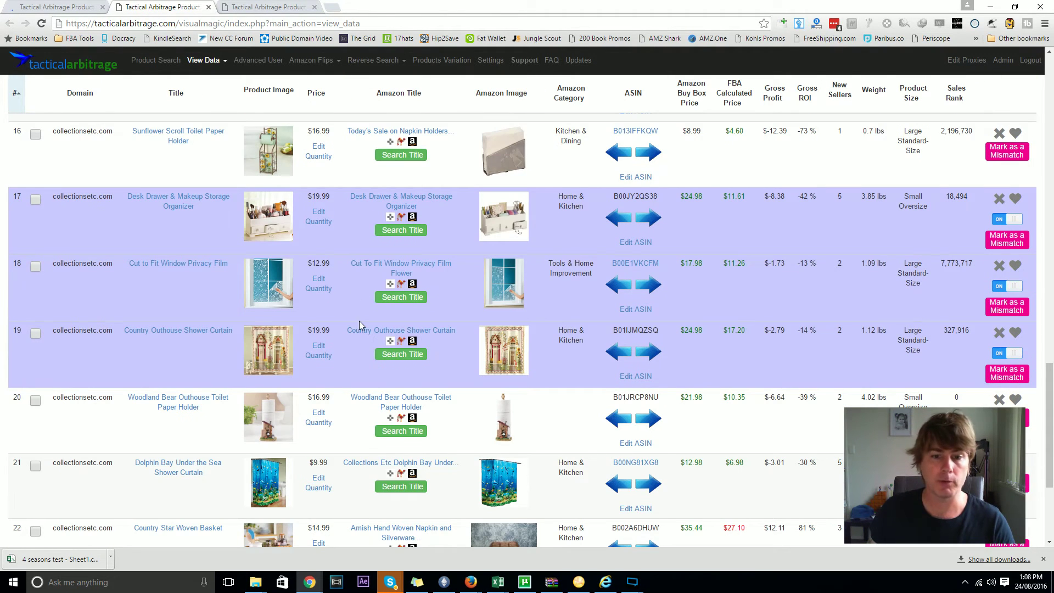
pyautogui.scroll(2, 396, 367)
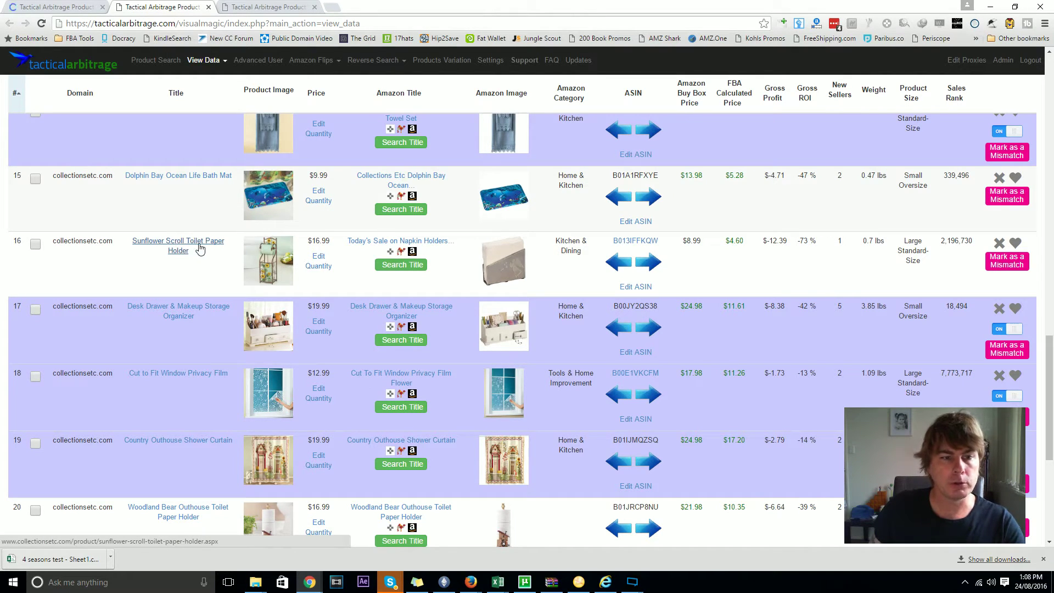
# Change row 16's Sunflower Scroll Toilet Paper Holder ASIN to B01JRCOVPQ from Amazon
pyautogui.click(399, 265)
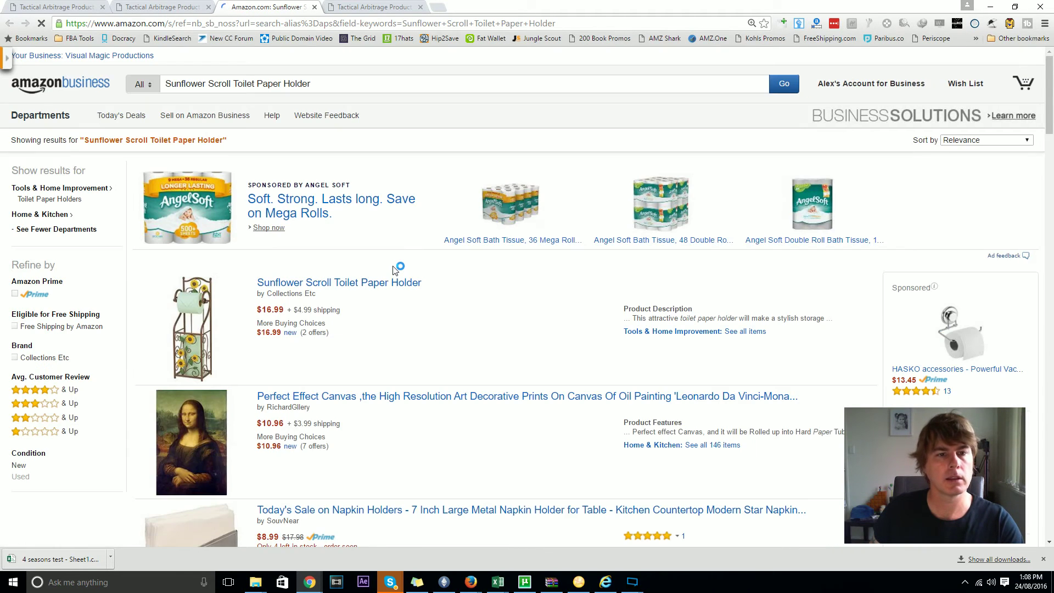
pyautogui.moveTo(456, 193)
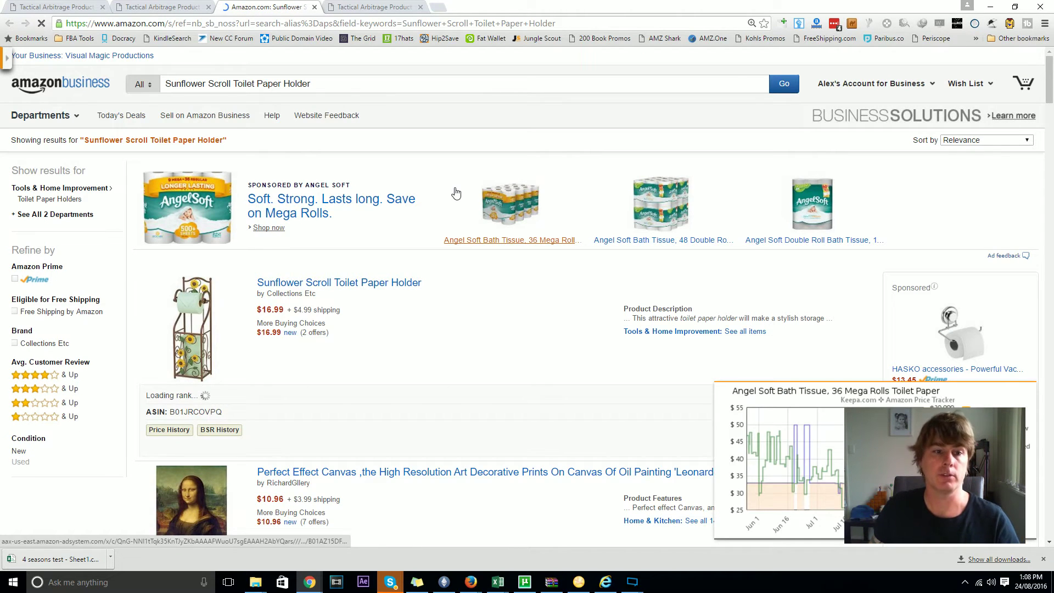
pyautogui.click(153, 6)
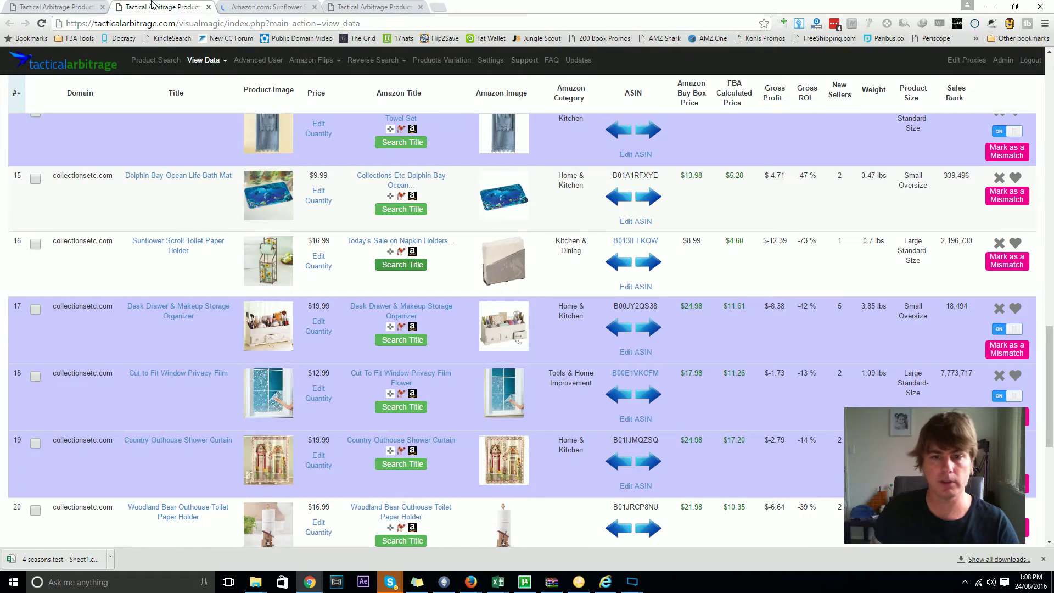
pyautogui.click(261, 6)
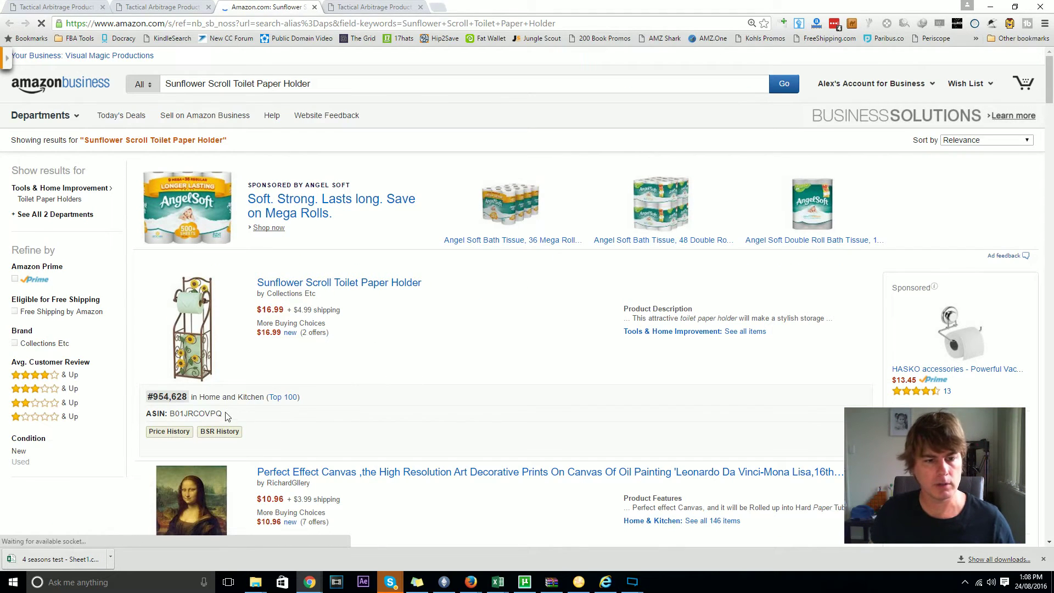
pyautogui.doubleClick(209, 414)
pyautogui.hotkey('ctrl', 'c')
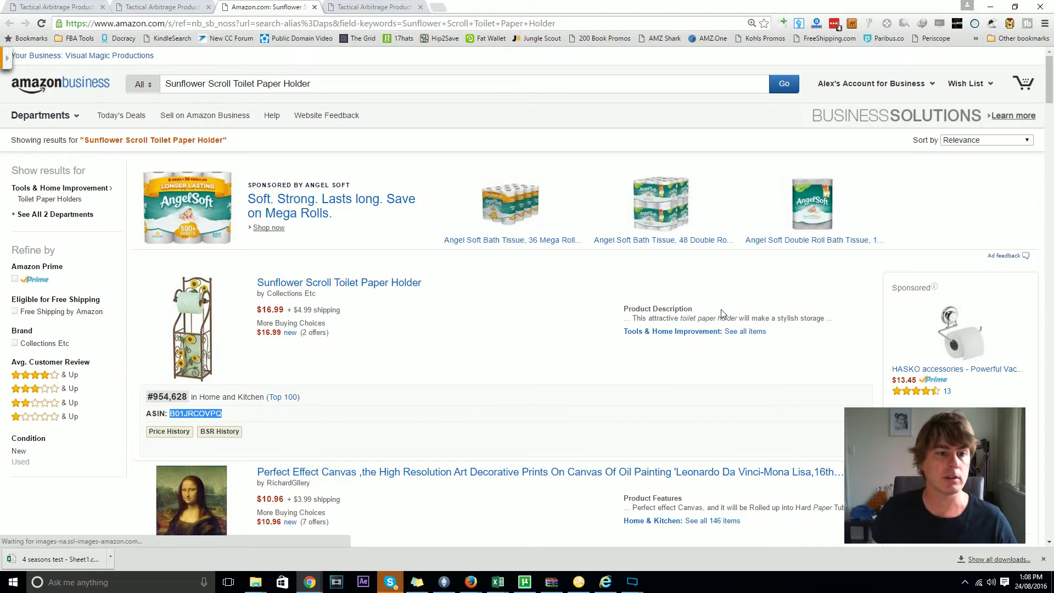
pyautogui.click(162, 7)
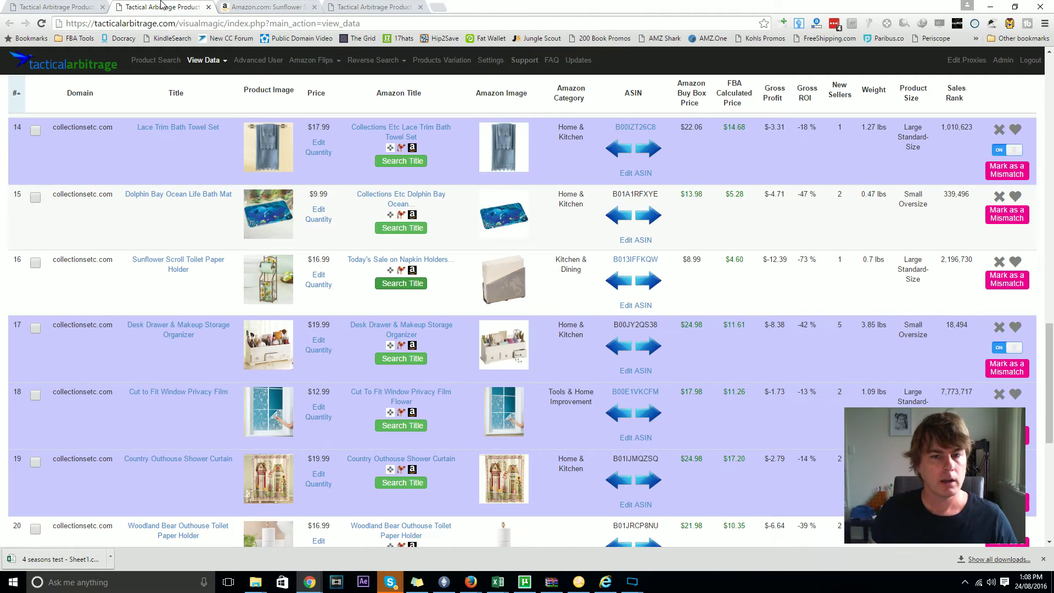
pyautogui.click(653, 306)
pyautogui.doubleClick(638, 264)
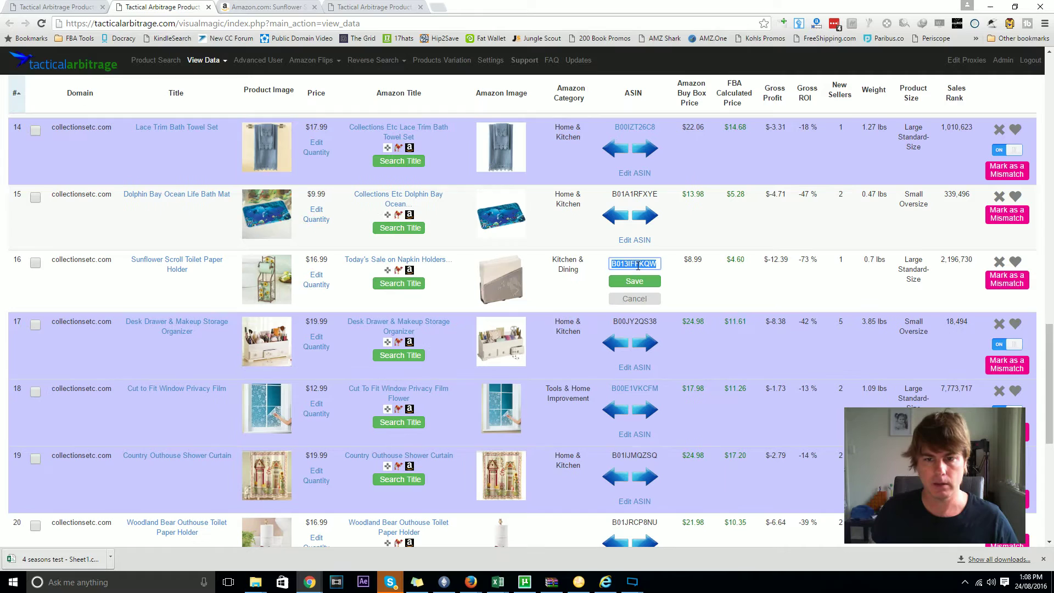
pyautogui.hotkey('ctrl', 'v')
pyautogui.click(647, 281)
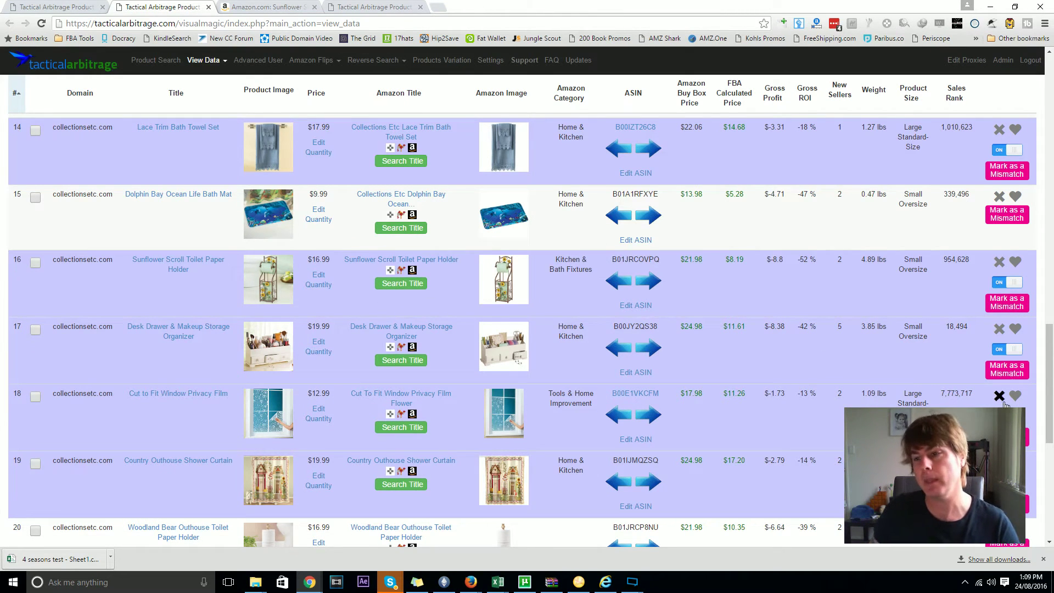
# Change row 22's Country Star Woven Basket ASIN to B01KBR2H5C from Amazon
pyautogui.scroll(-7, 779, 401)
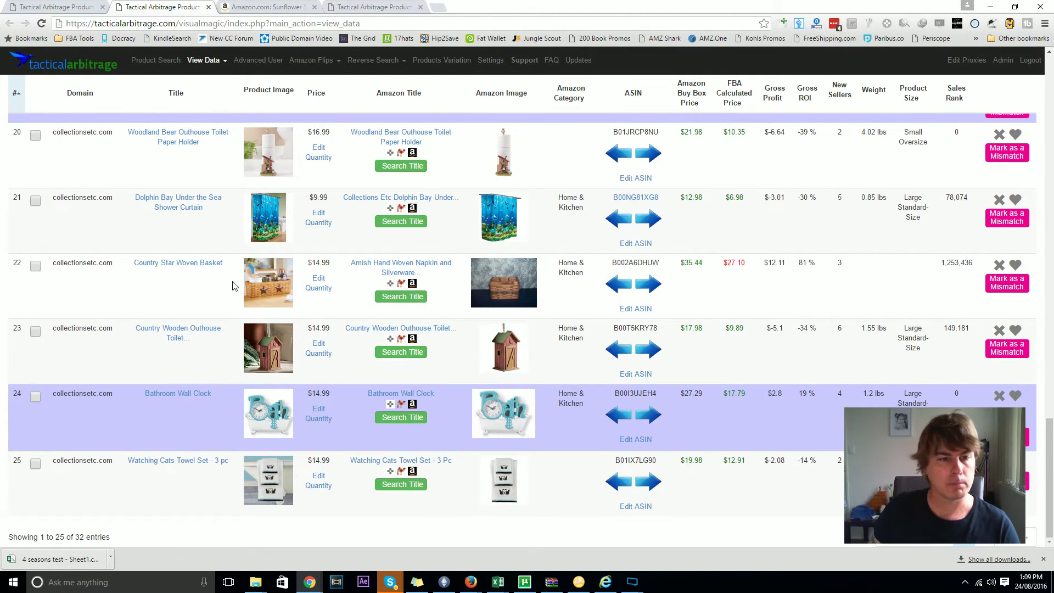
pyautogui.click(391, 298)
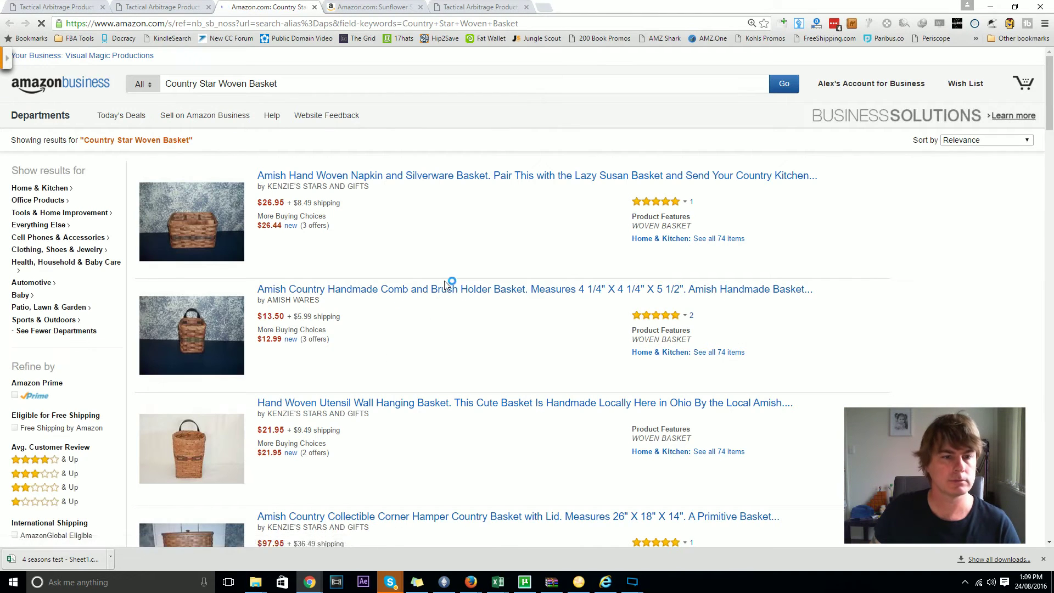
pyautogui.scroll(-8, 419, 226)
pyautogui.scroll(-6, 417, 213)
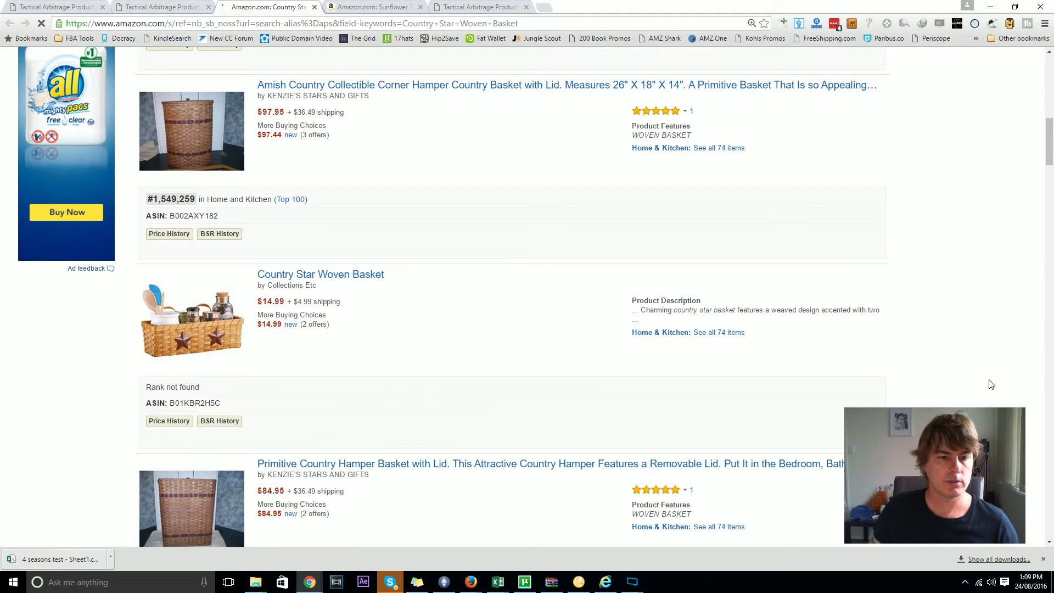
pyautogui.doubleClick(191, 404)
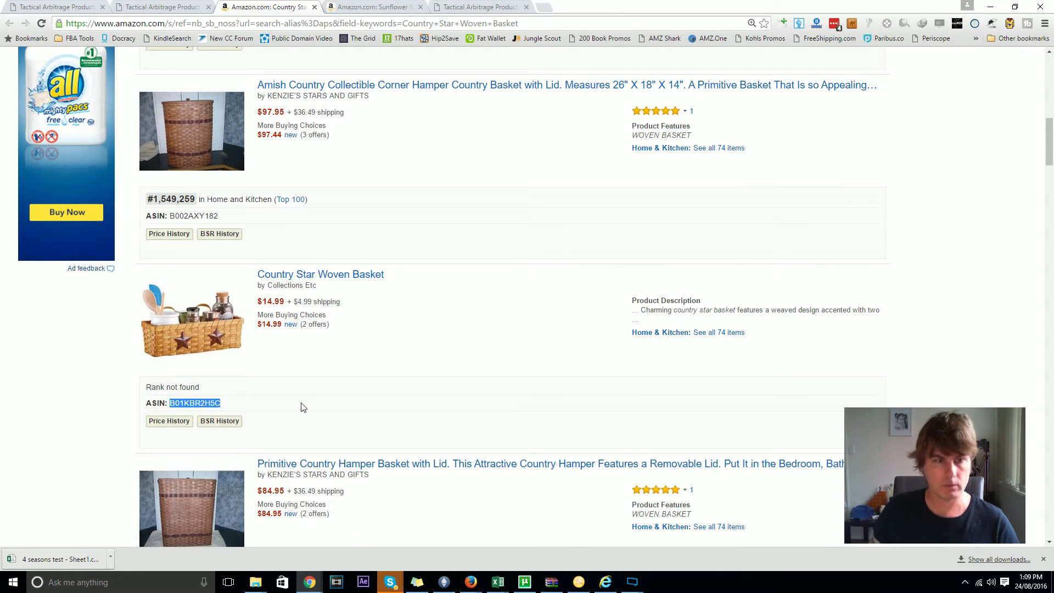
pyautogui.click(163, 6)
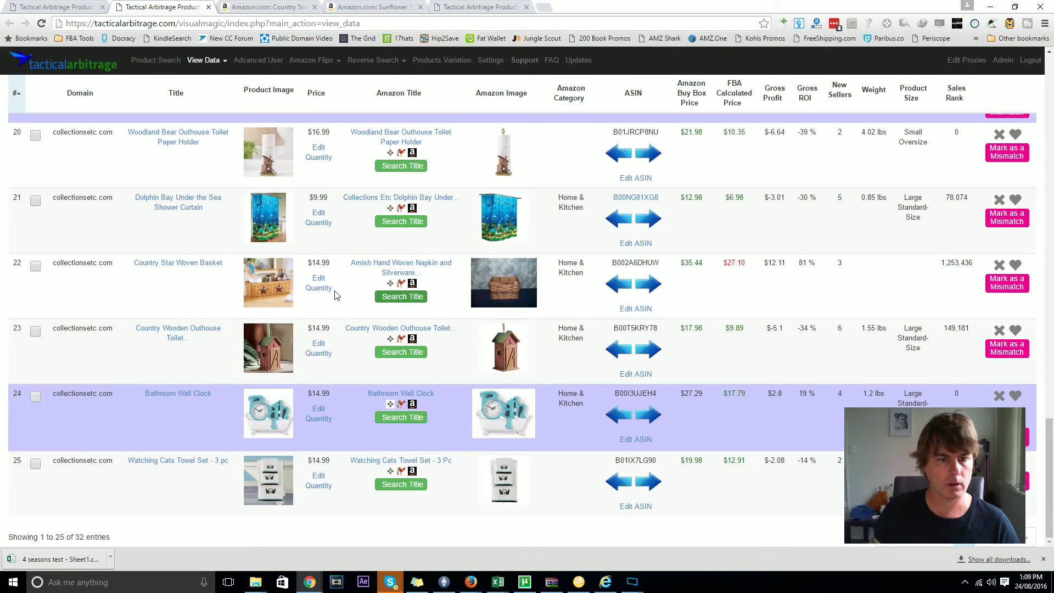
pyautogui.click(388, 297)
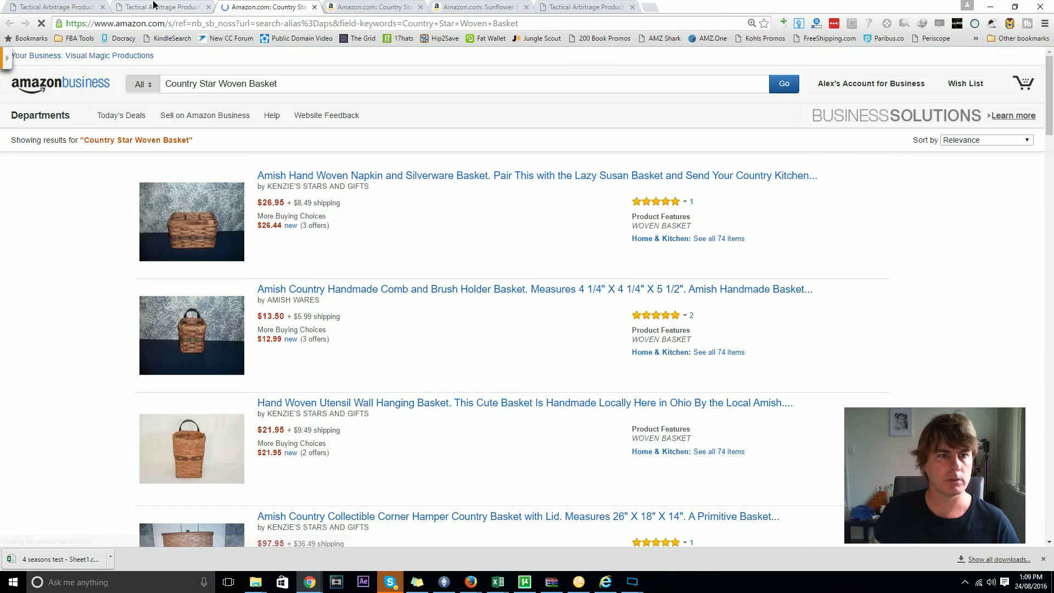
pyautogui.hotkey('ctrl', 'shift', 'Tab')
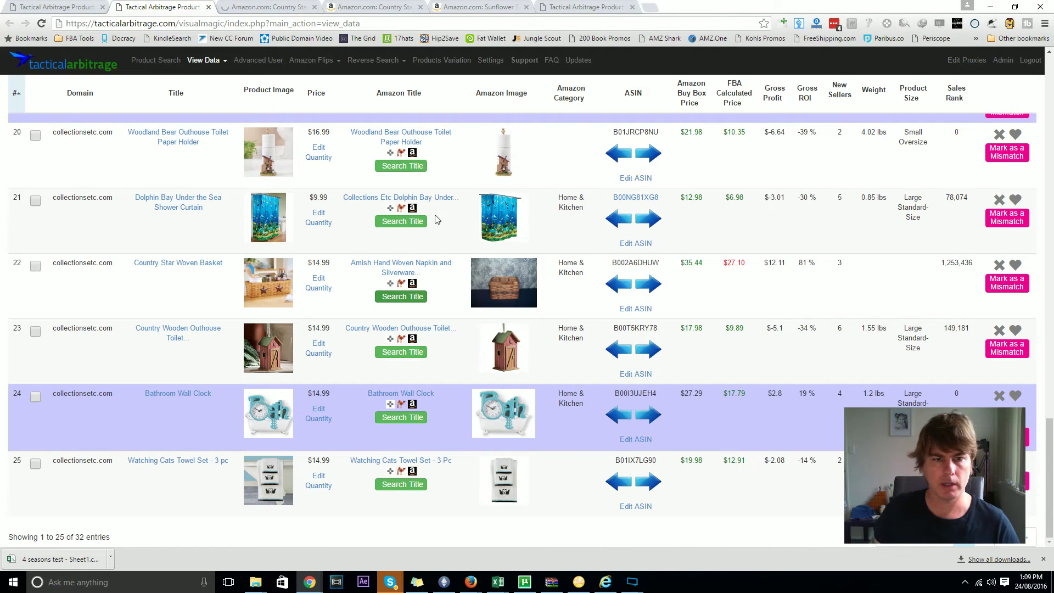
pyautogui.click(638, 308)
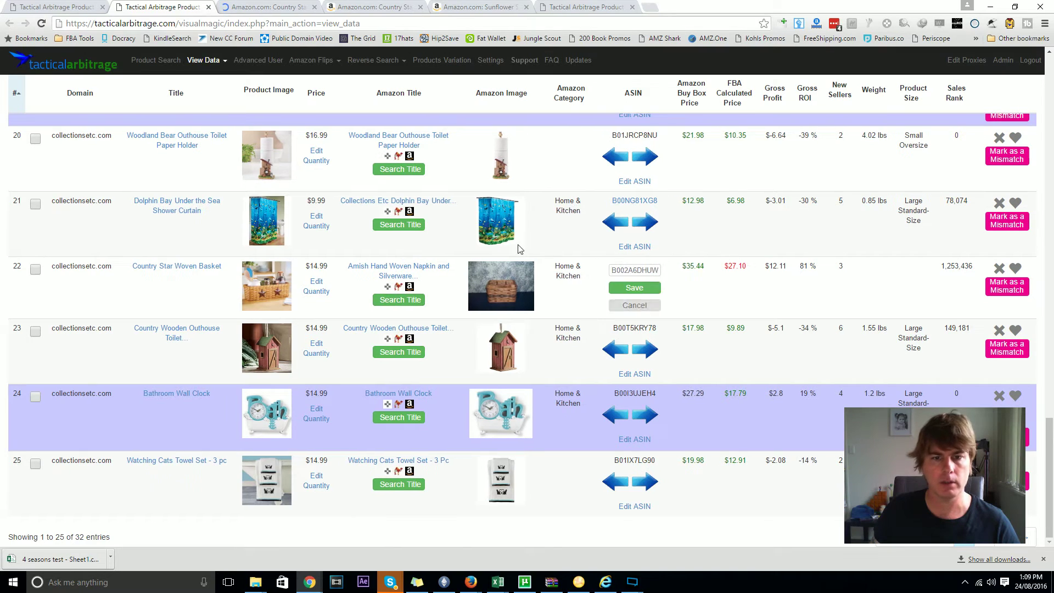
pyautogui.doubleClick(629, 271)
pyautogui.hotkey('ctrl', 'v')
pyautogui.click(634, 288)
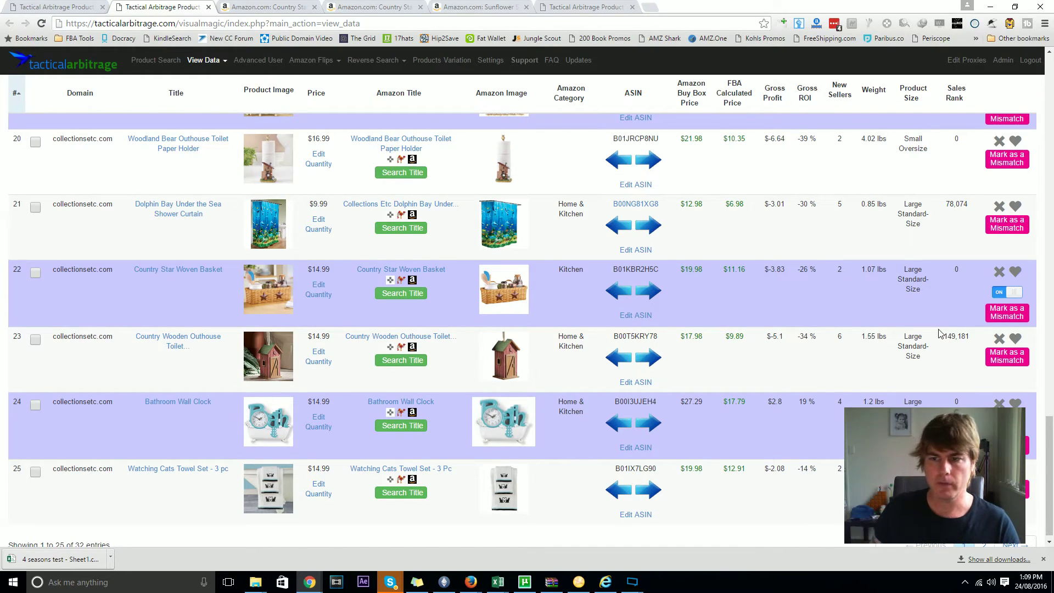
pyautogui.scroll(-1, 791, 310)
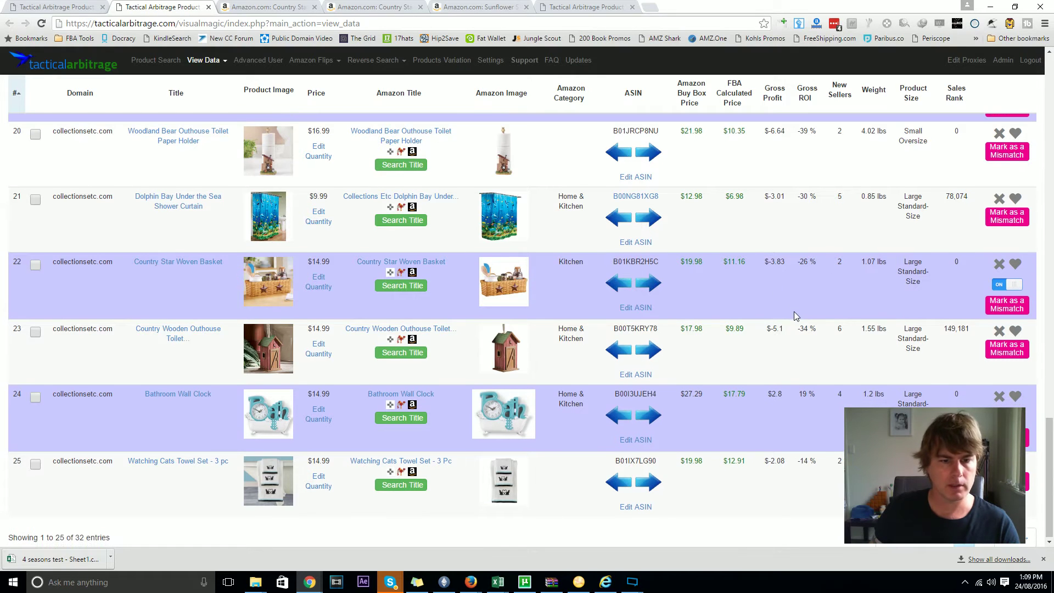
pyautogui.click(980, 545)
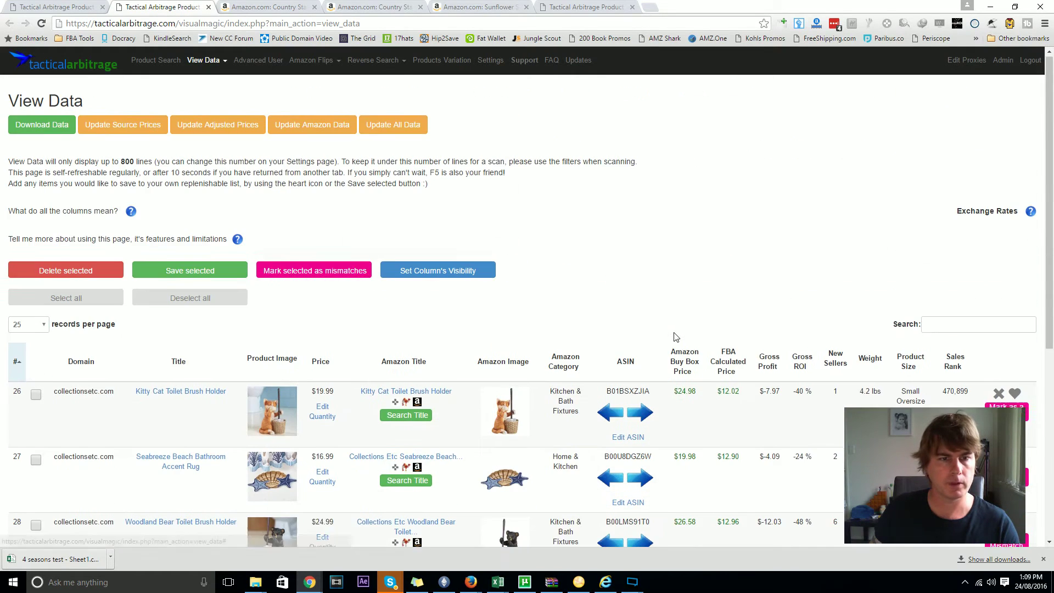
pyautogui.scroll(-4, 692, 274)
pyautogui.scroll(-2, 708, 191)
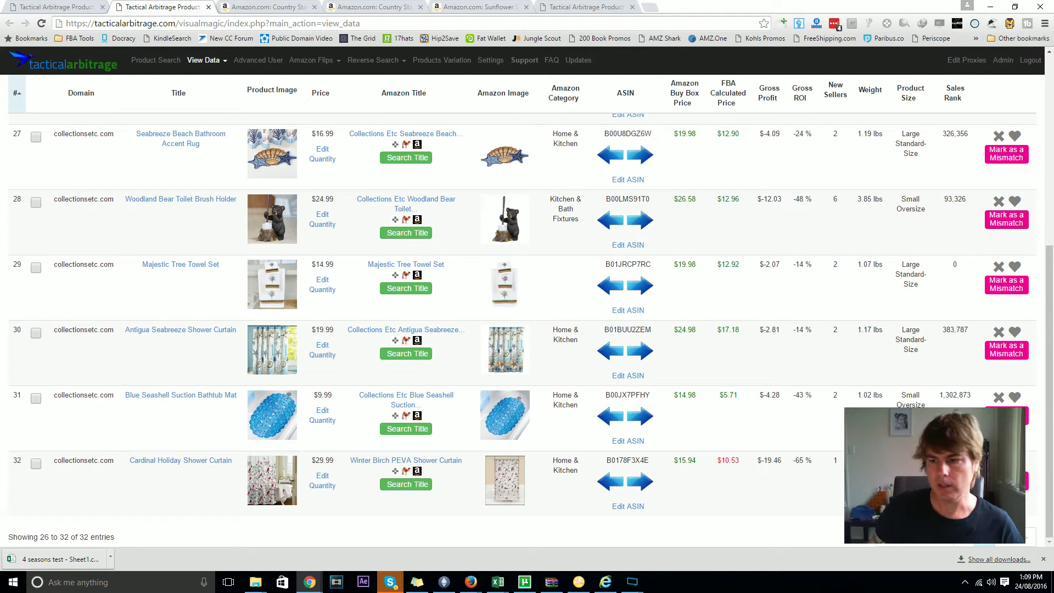
pyautogui.click(966, 546)
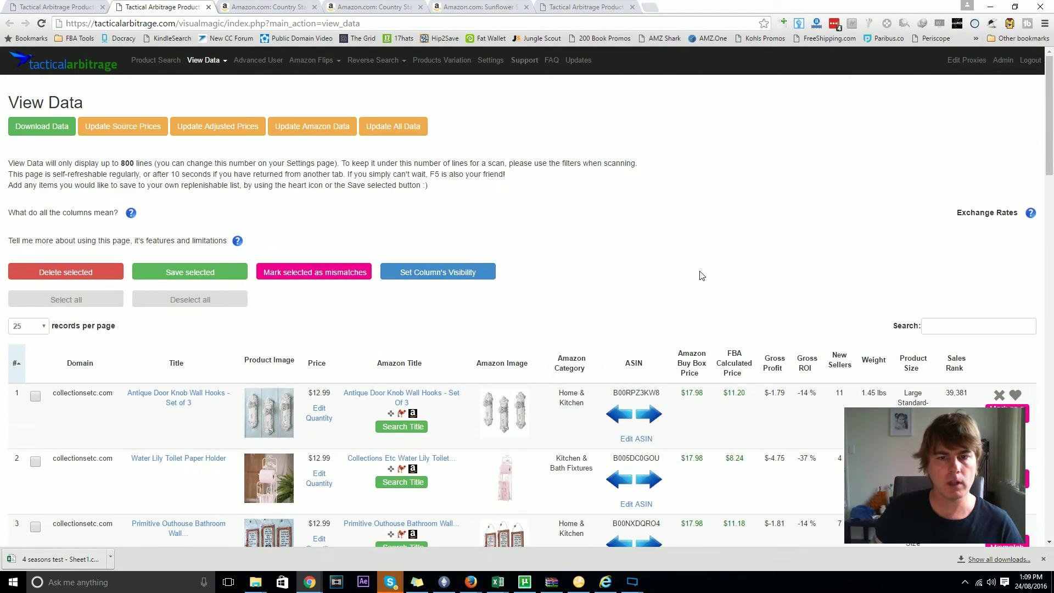
pyautogui.scroll(-3, 700, 275)
pyautogui.scroll(-5, 595, 306)
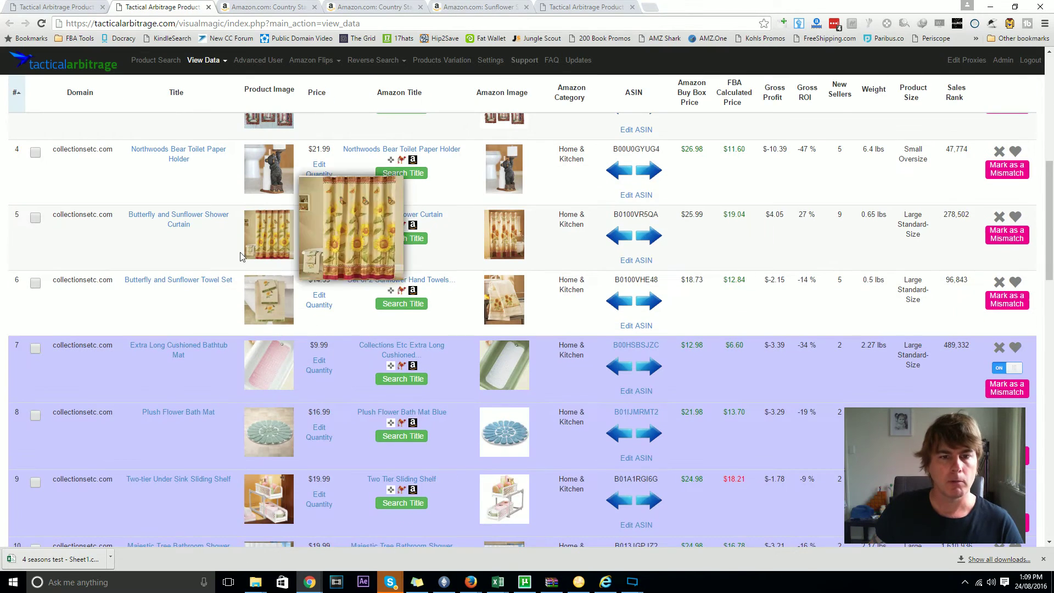
pyautogui.scroll(6, 721, 249)
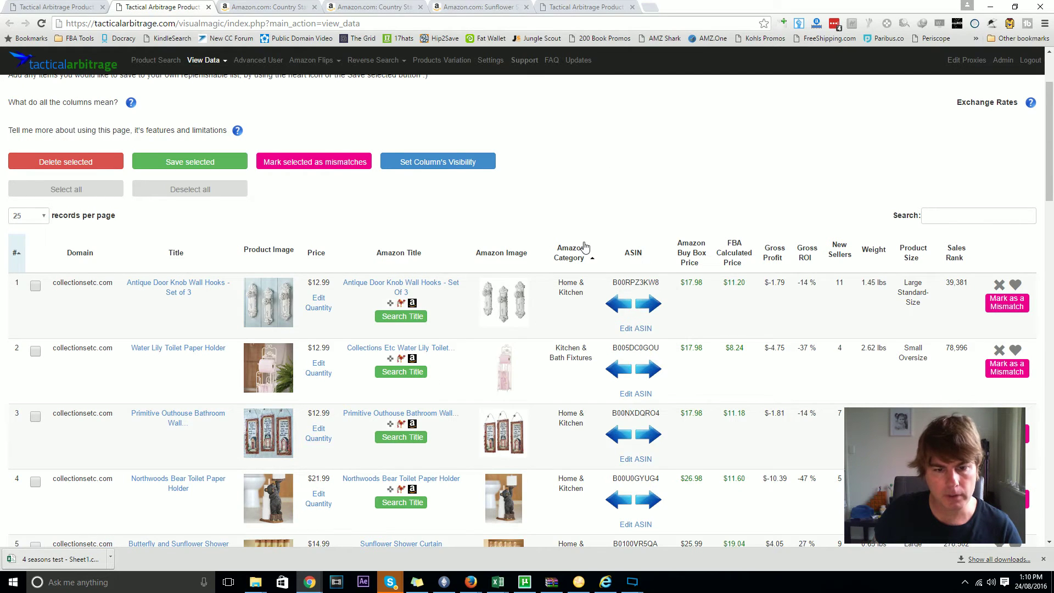
pyautogui.scroll(-6, 586, 247)
pyautogui.scroll(7, 586, 263)
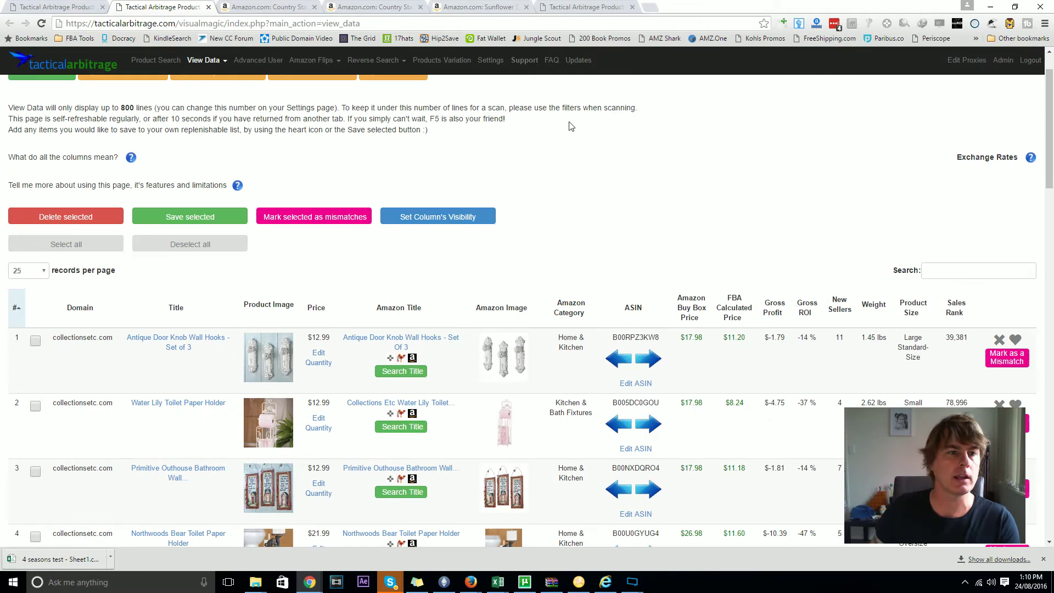
pyautogui.scroll(1, 569, 126)
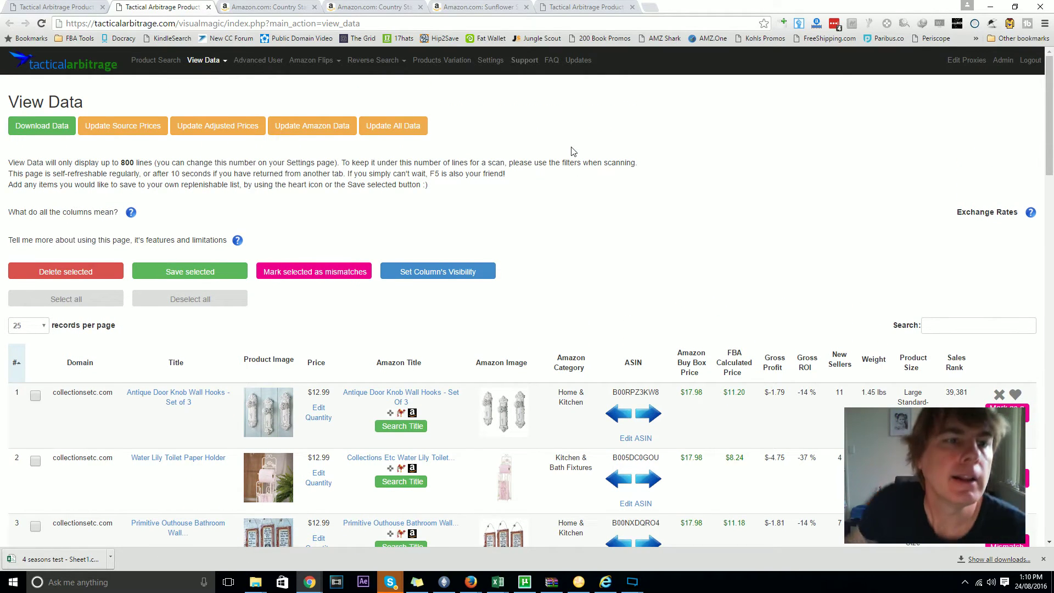
# On the Product Search page, delete the old scan data and confirm
pyautogui.click(68, 7)
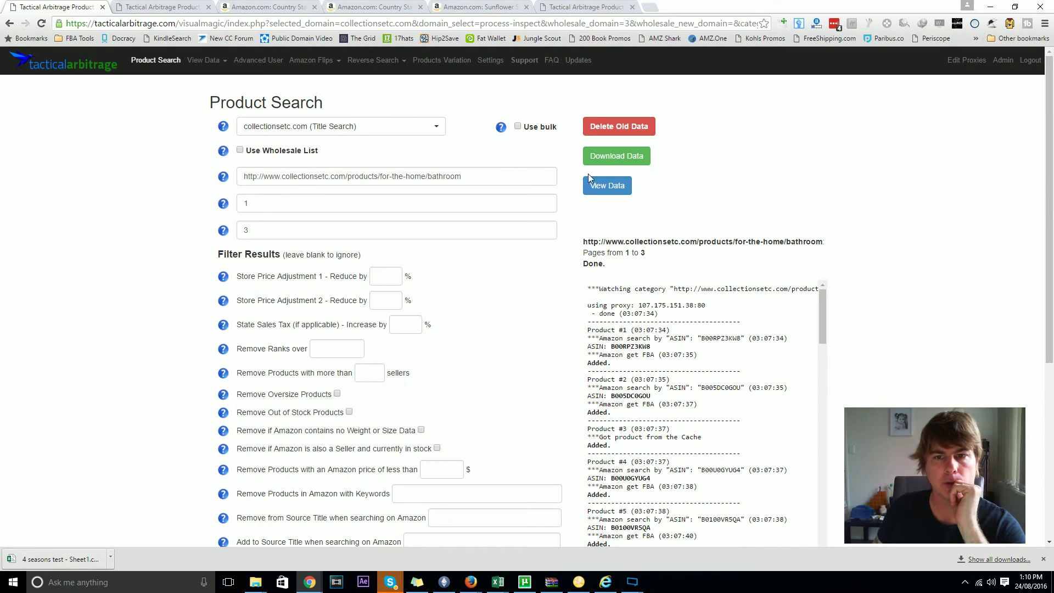
pyautogui.click(620, 129)
pyautogui.click(573, 86)
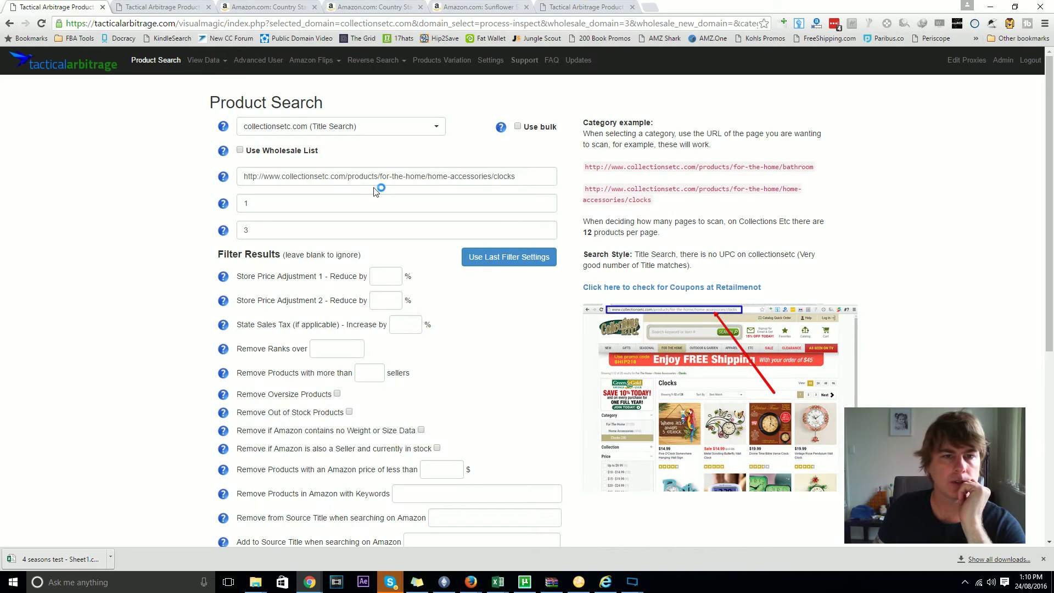
# Rerun the clocks category scan for pages 1 to 3 and view its results
pyautogui.click(270, 203)
pyautogui.doubleClick(245, 203)
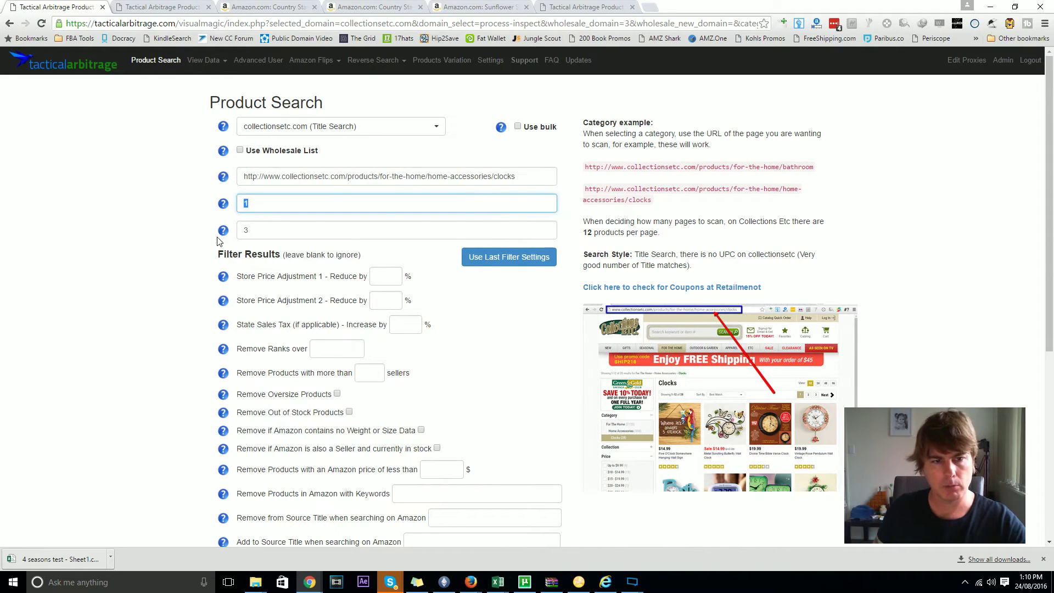
pyautogui.scroll(-6, 170, 274)
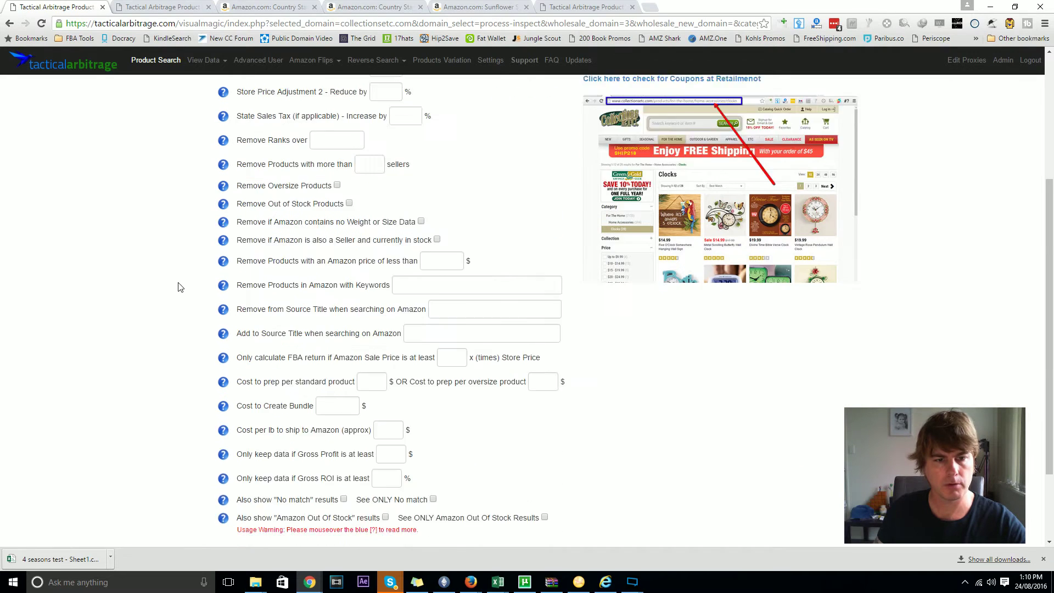
pyautogui.click(237, 455)
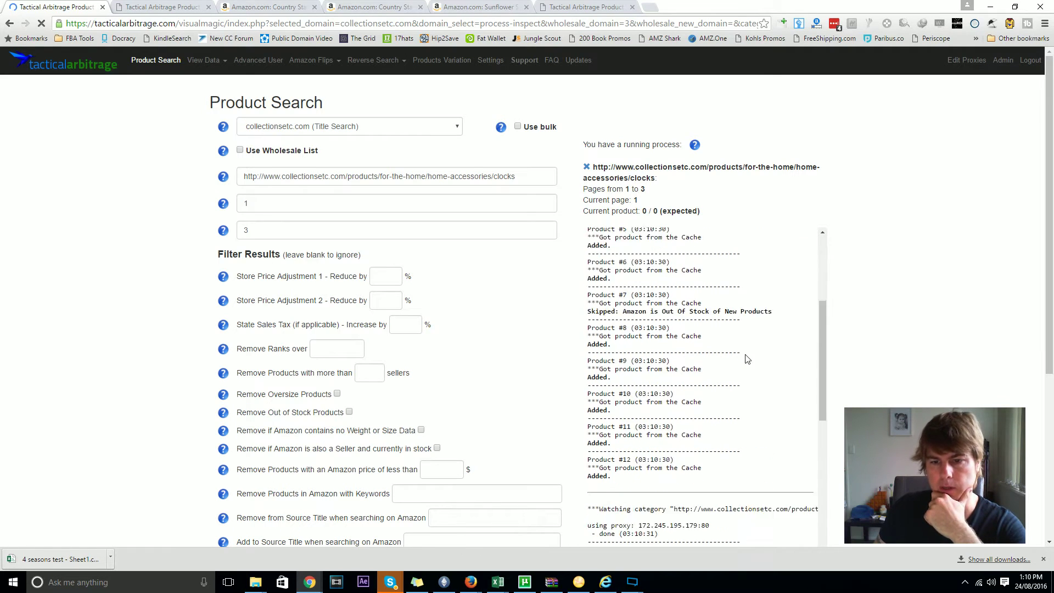
pyautogui.click(206, 60)
pyautogui.click(207, 83)
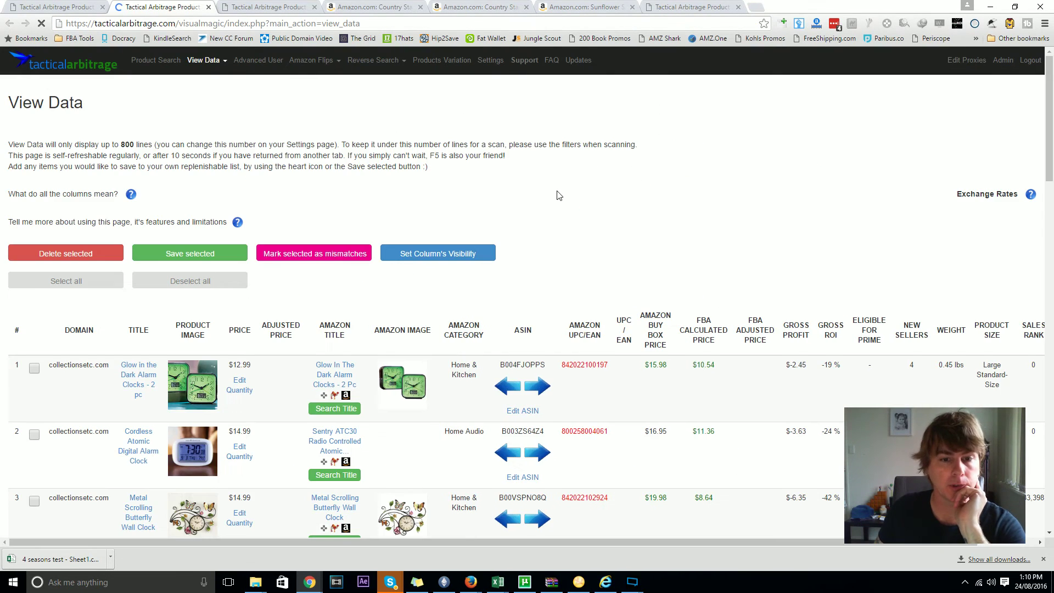
# Open row 2's matched Amazon listing and compare it with the Sentry ATC30 listing
pyautogui.scroll(-3, 604, 178)
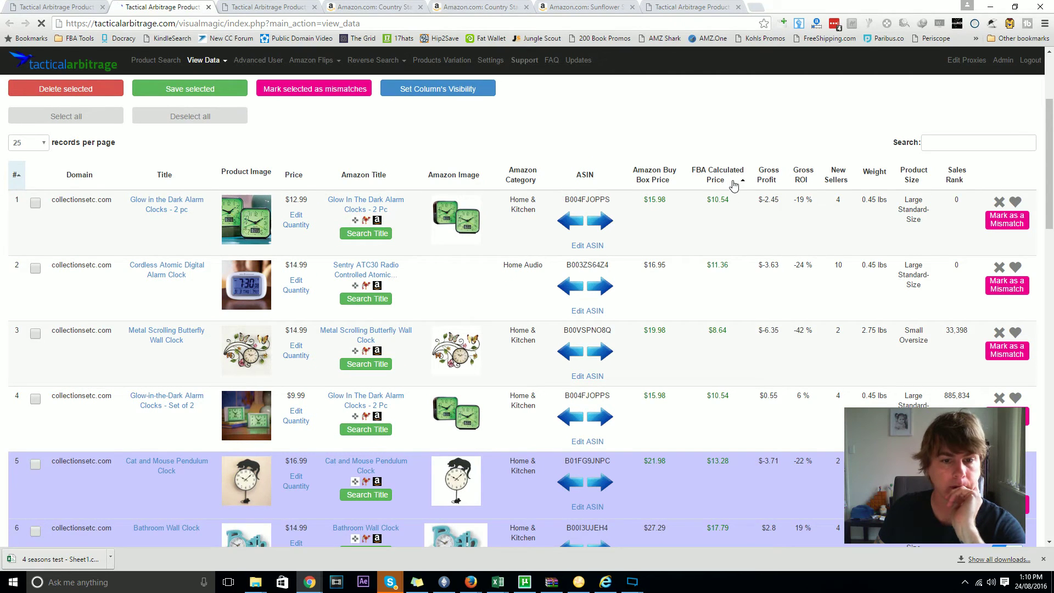
pyautogui.scroll(-5, 739, 186)
pyautogui.scroll(3, 735, 186)
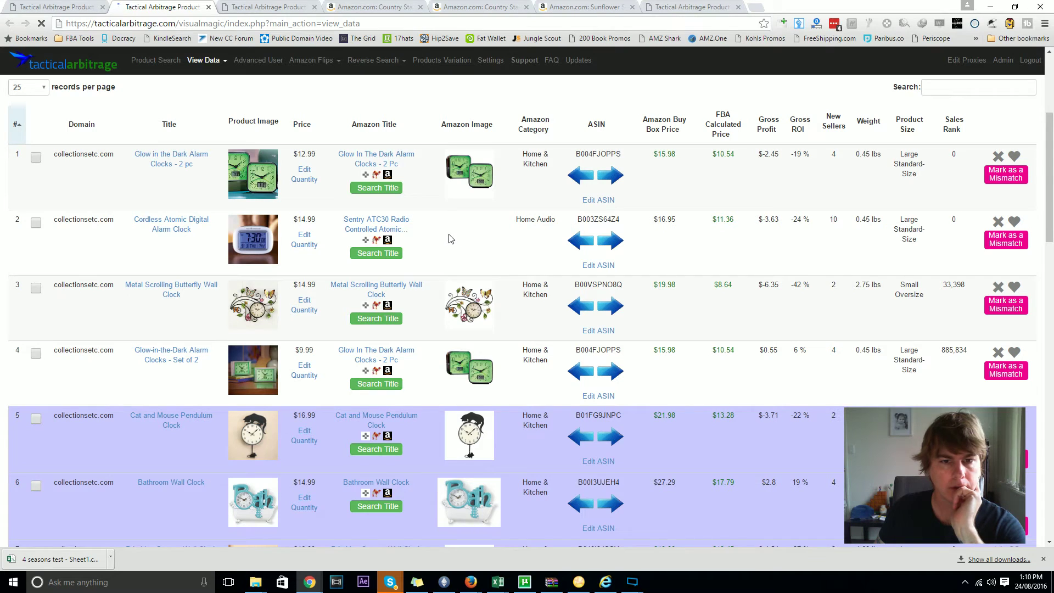
pyautogui.click(384, 224)
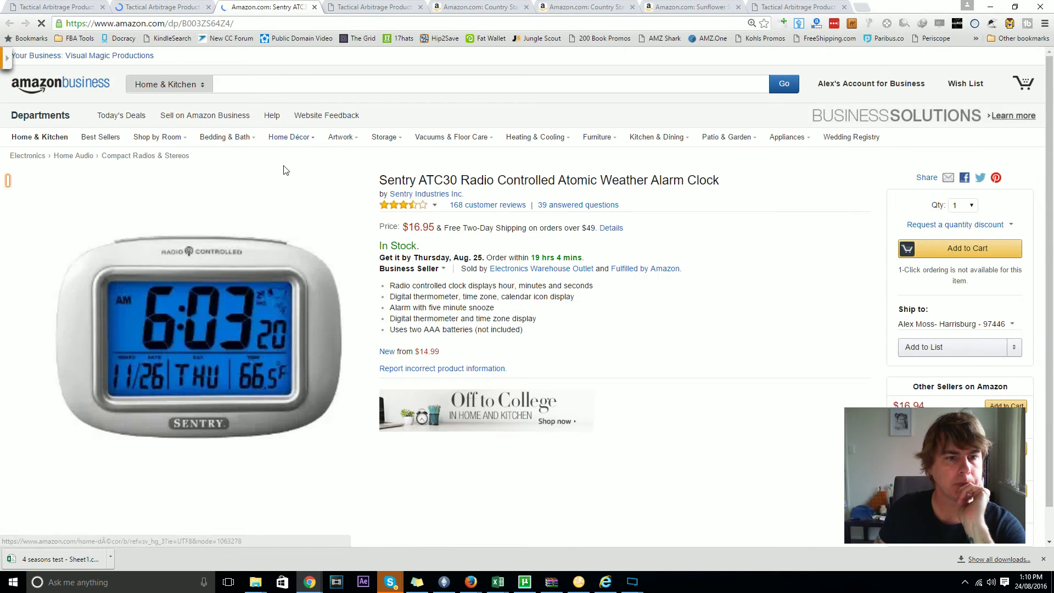
pyautogui.click(142, 5)
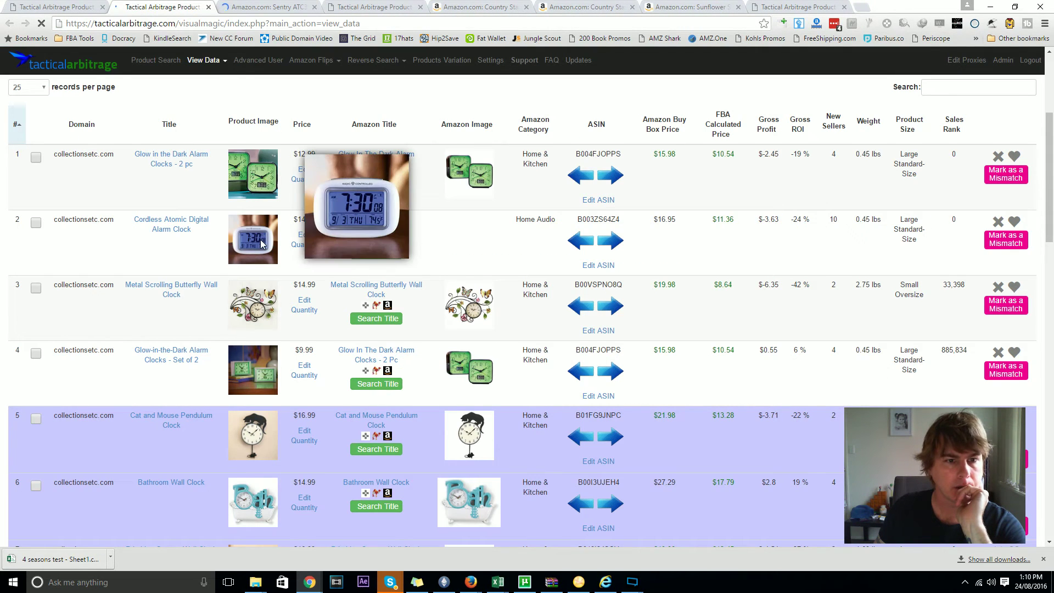
pyautogui.scroll(1, 263, 241)
pyautogui.click(289, 5)
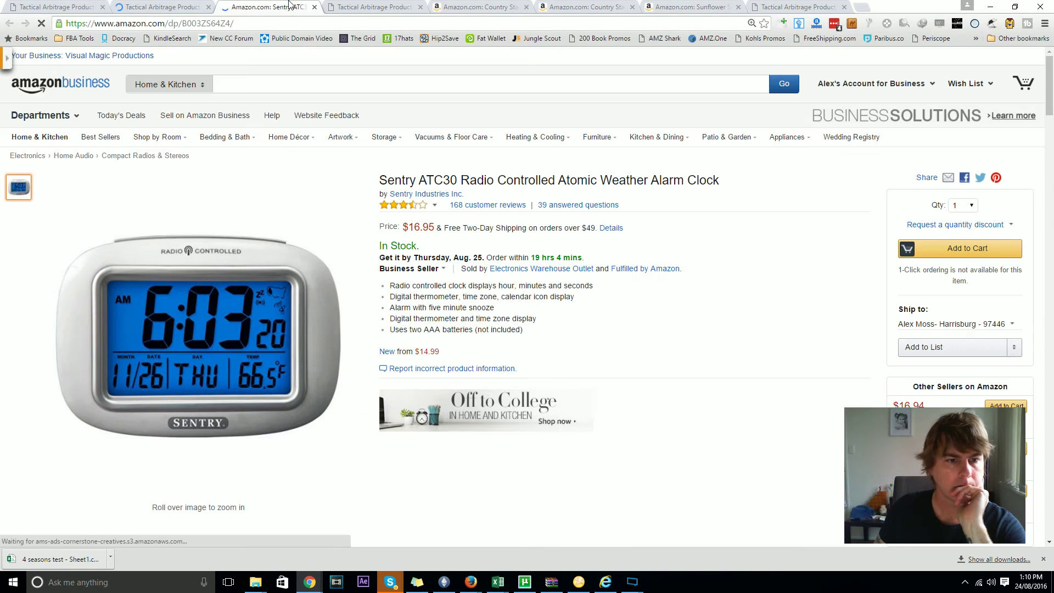
pyautogui.click(163, 6)
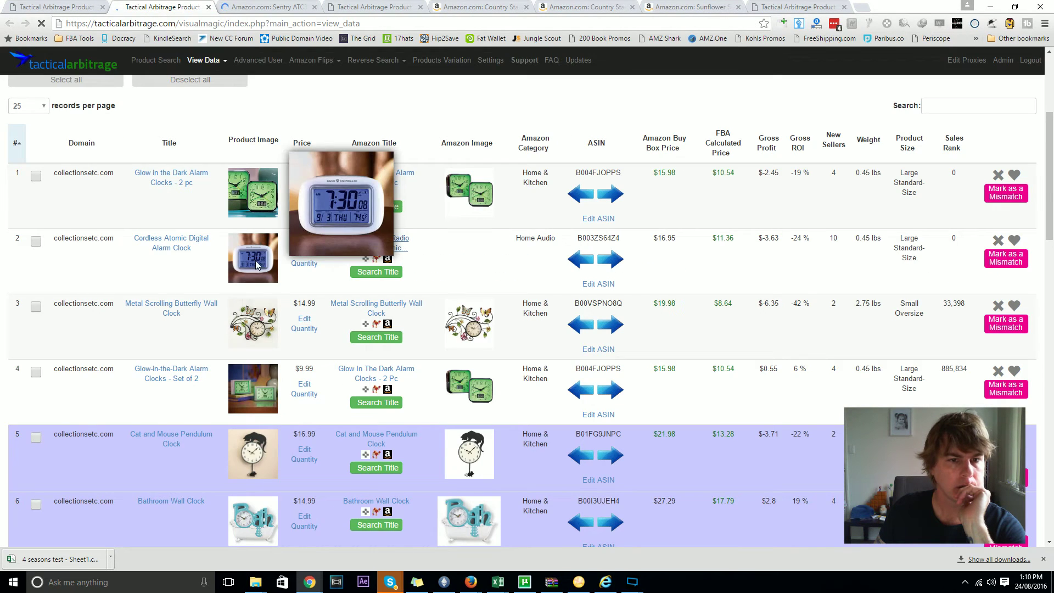
# Recheck the Amazon clock against row 2's image, then select row 2 as a mismatch
pyautogui.click(261, 7)
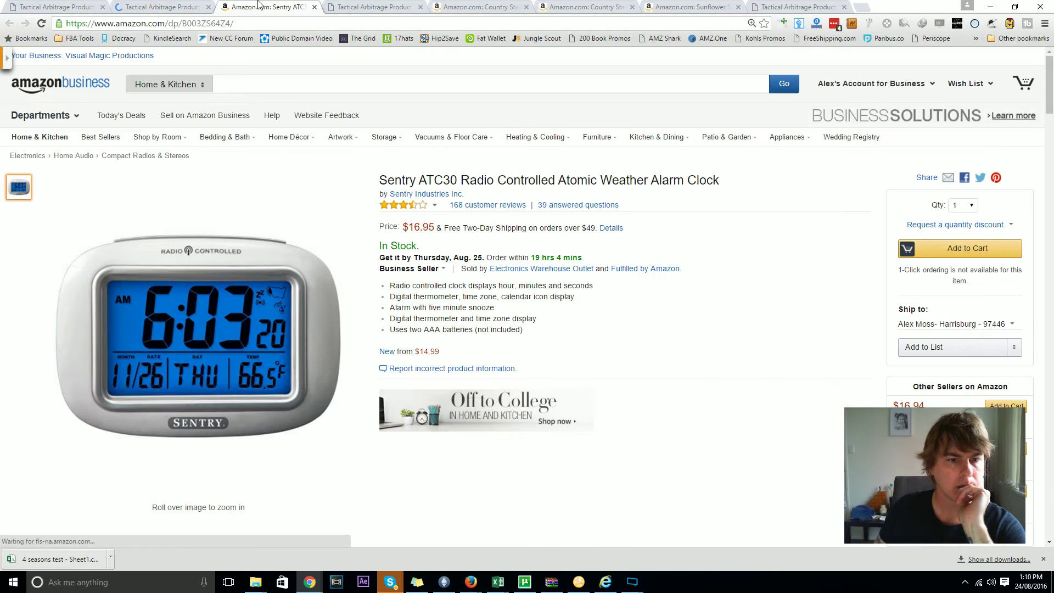
pyautogui.click(178, 7)
pyautogui.moveTo(263, 262)
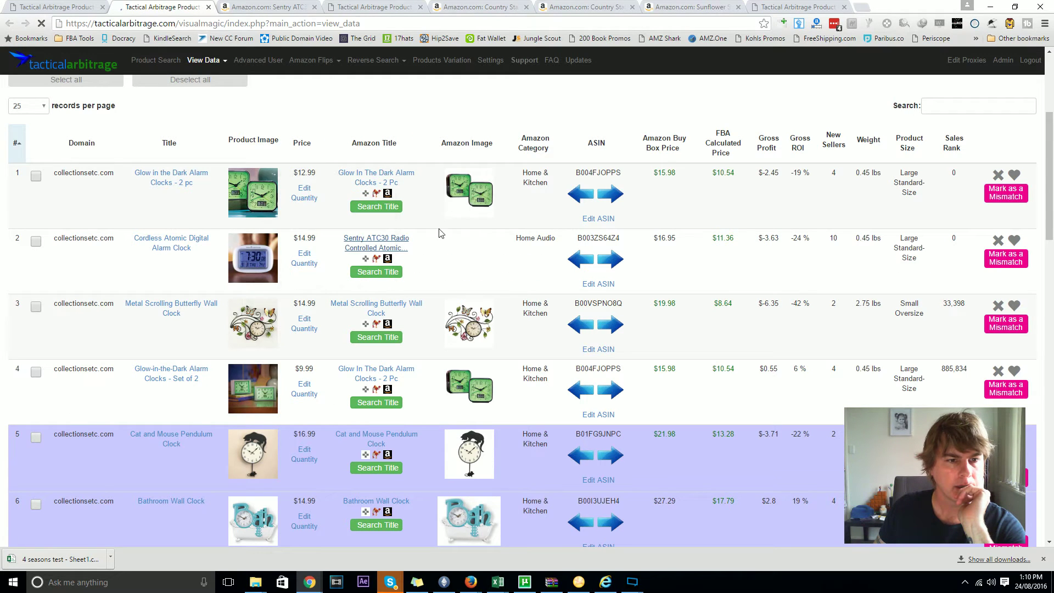
pyautogui.click(262, 7)
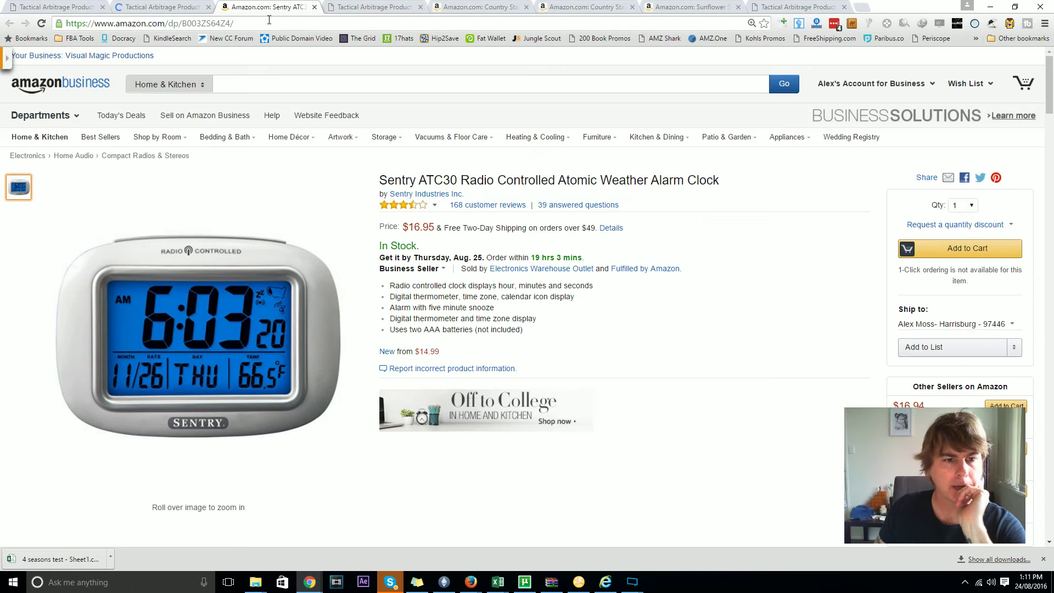
pyautogui.moveTo(214, 286)
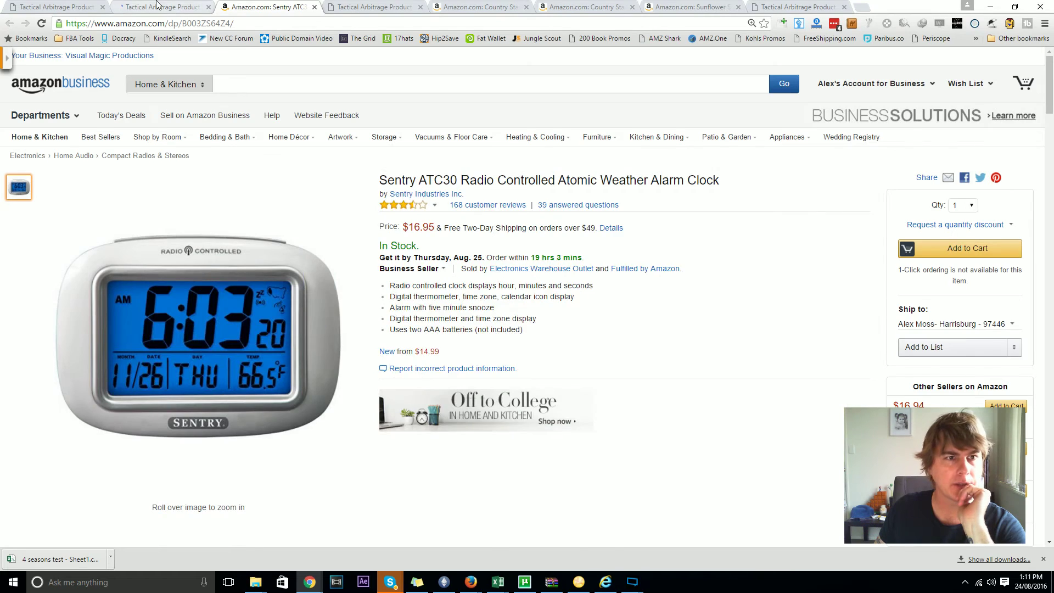
pyautogui.click(162, 7)
pyautogui.moveTo(245, 254)
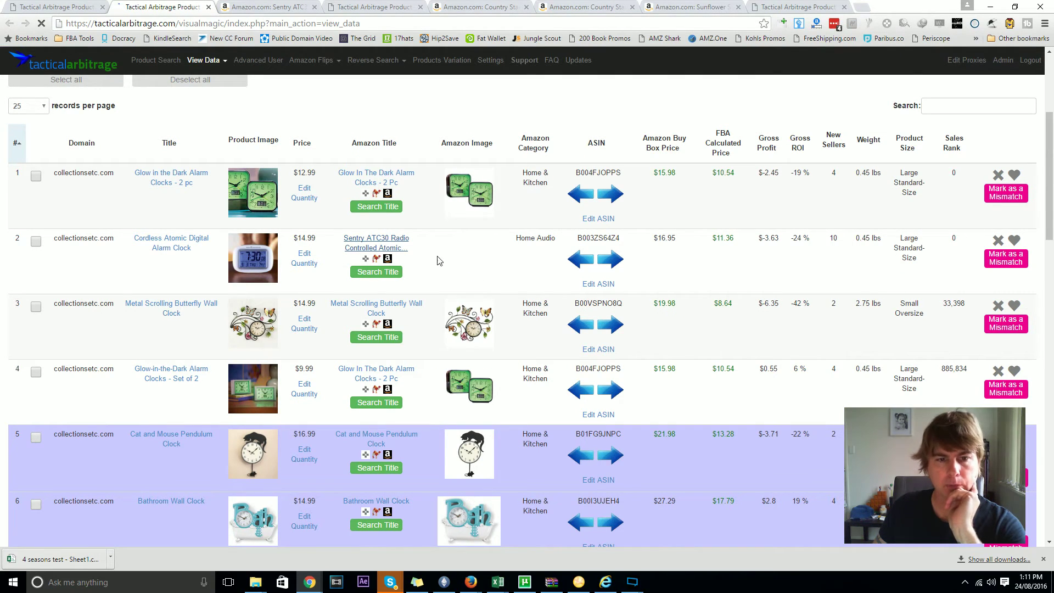
pyautogui.click(1012, 264)
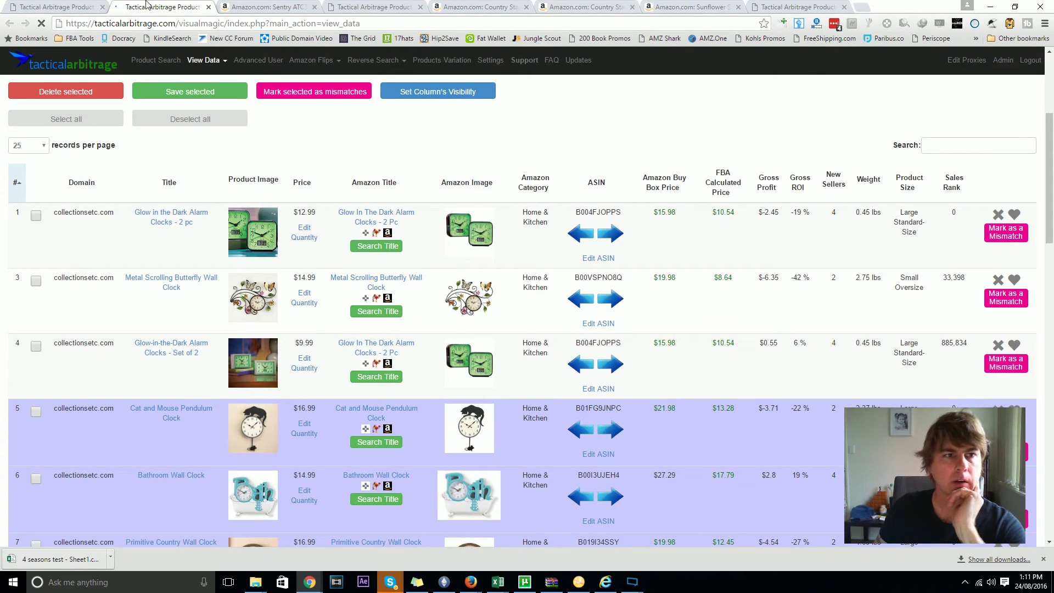
# Delete the old scan data and limit the clocks scan to page 1
pyautogui.click(74, 7)
pyautogui.click(618, 126)
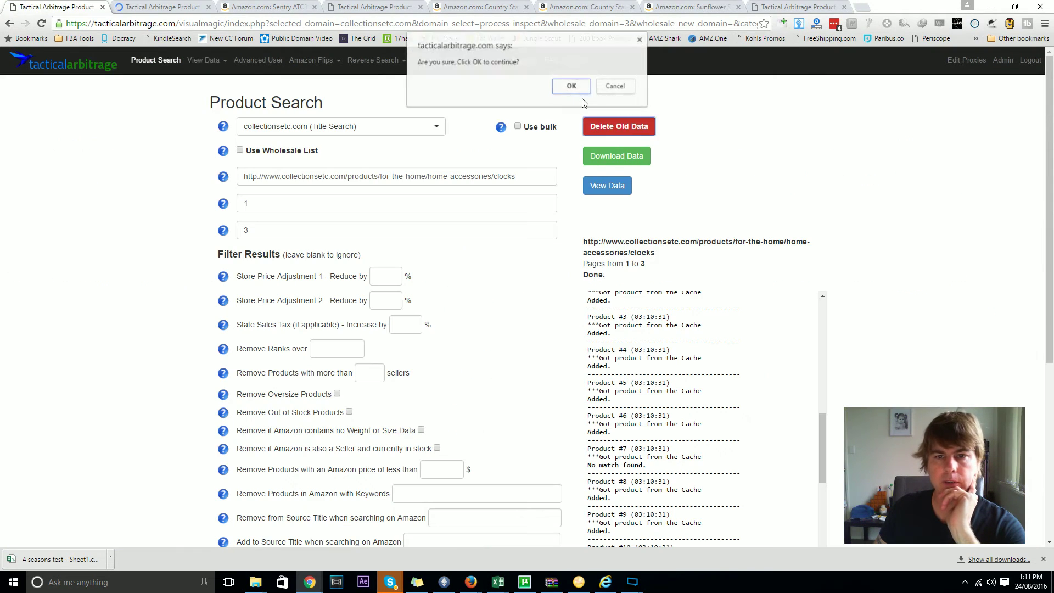
pyautogui.click(571, 86)
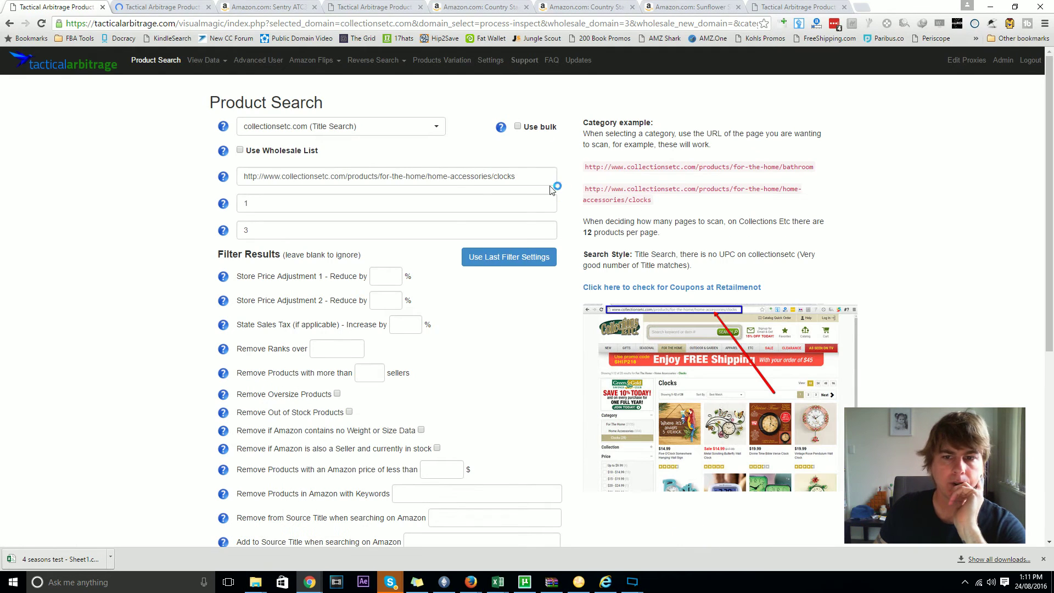
pyautogui.click(280, 230)
pyautogui.press('BackSpace')
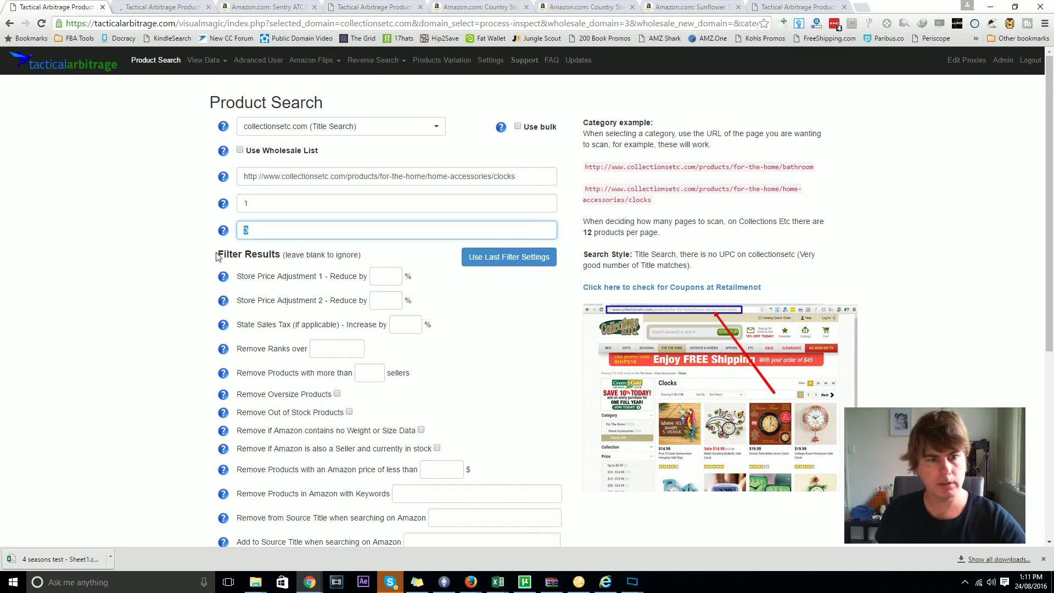
pyautogui.write('1')
pyautogui.click(174, 250)
pyautogui.scroll(-6, 176, 252)
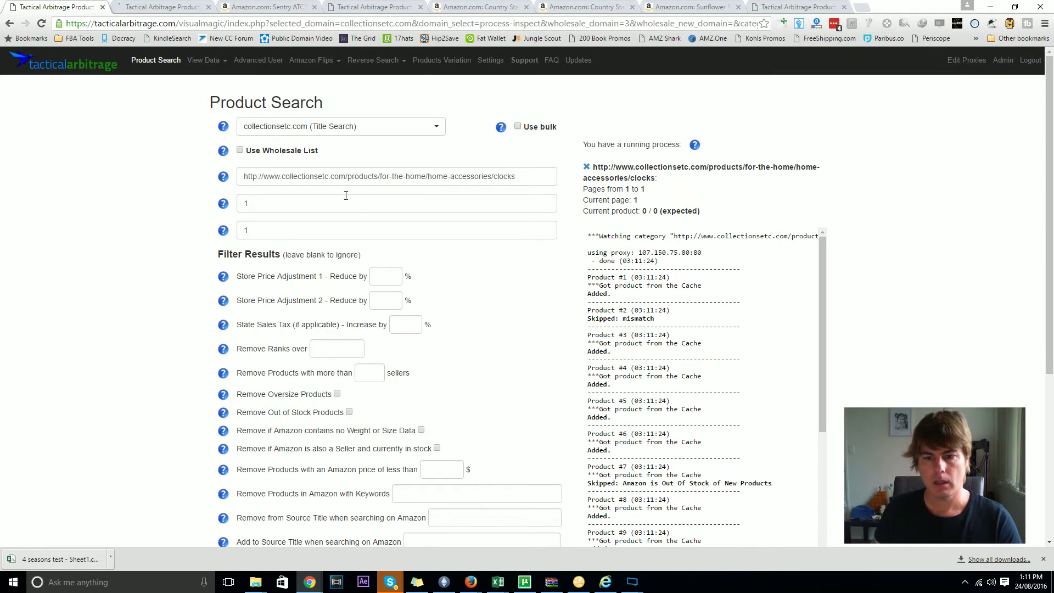
# Open the new clock scan results in a new tab and browse them
pyautogui.click(207, 62)
pyautogui.click(204, 84)
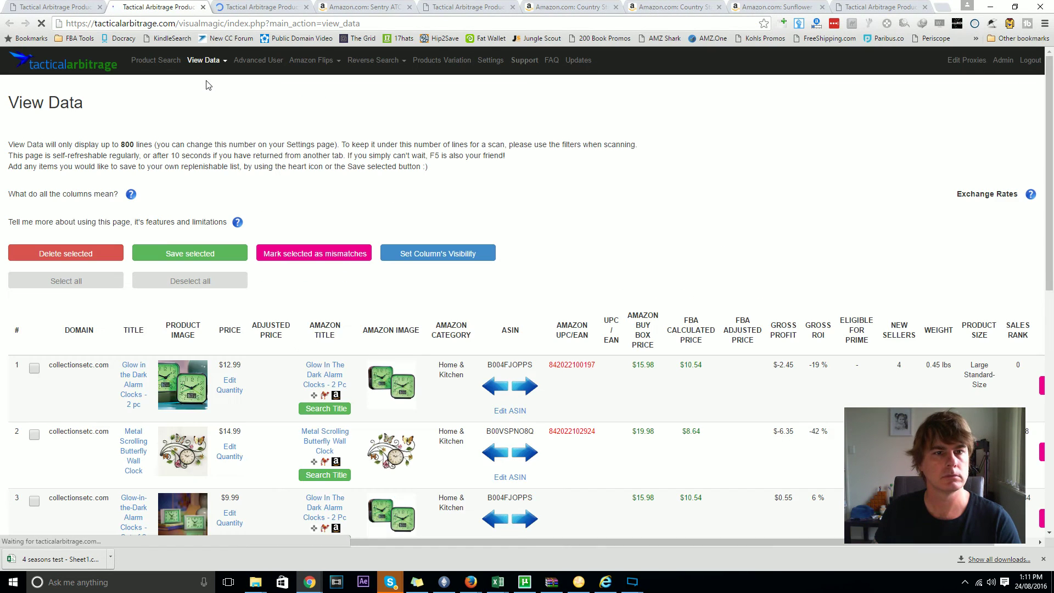
pyautogui.scroll(-1, 573, 211)
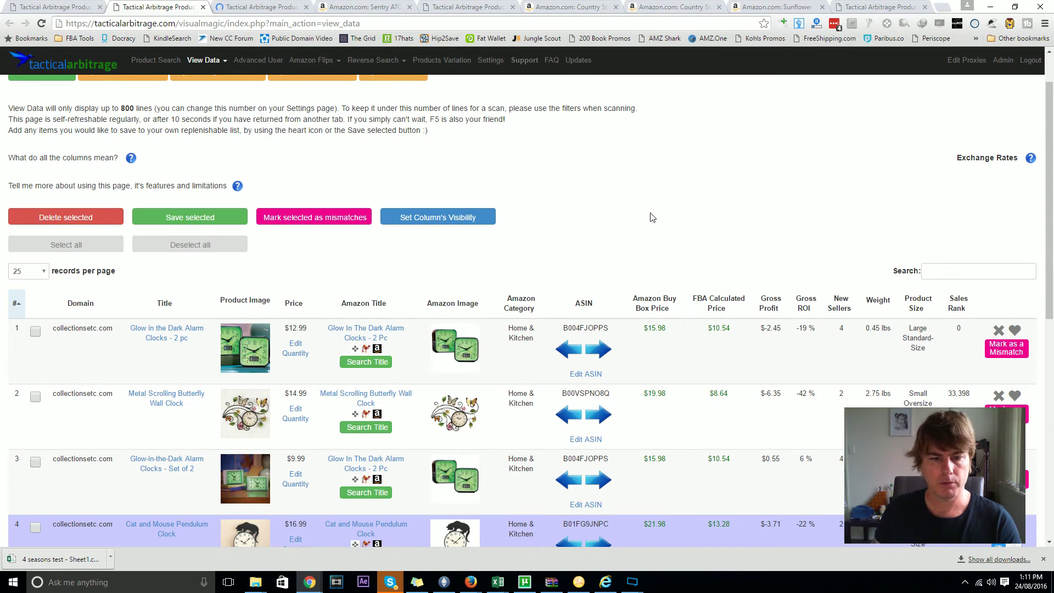
pyautogui.scroll(-2, 666, 190)
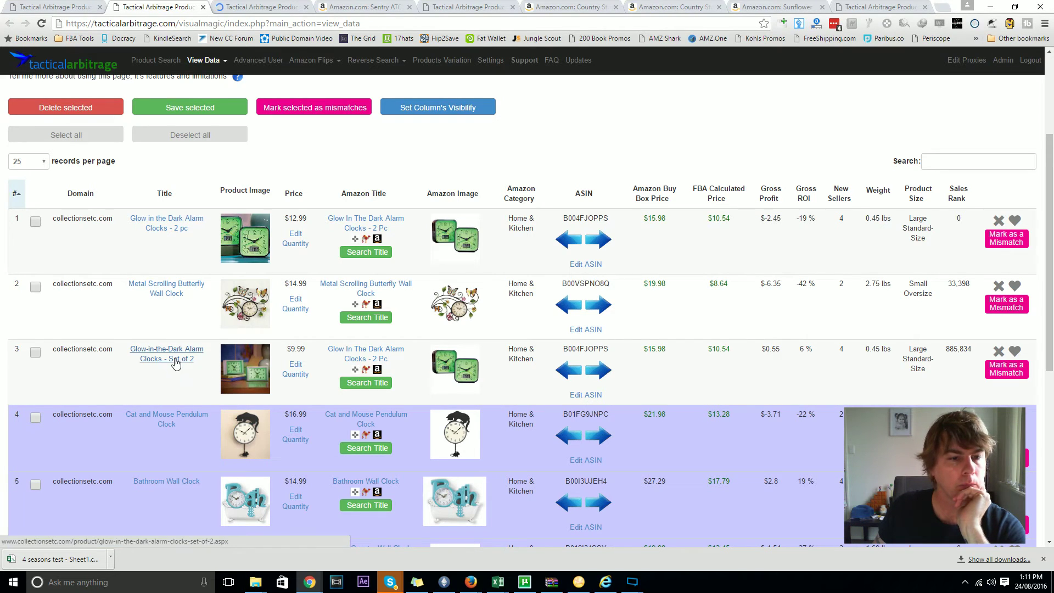
# Search Amazon for row 3's clock title and browse the results
pyautogui.click(347, 384)
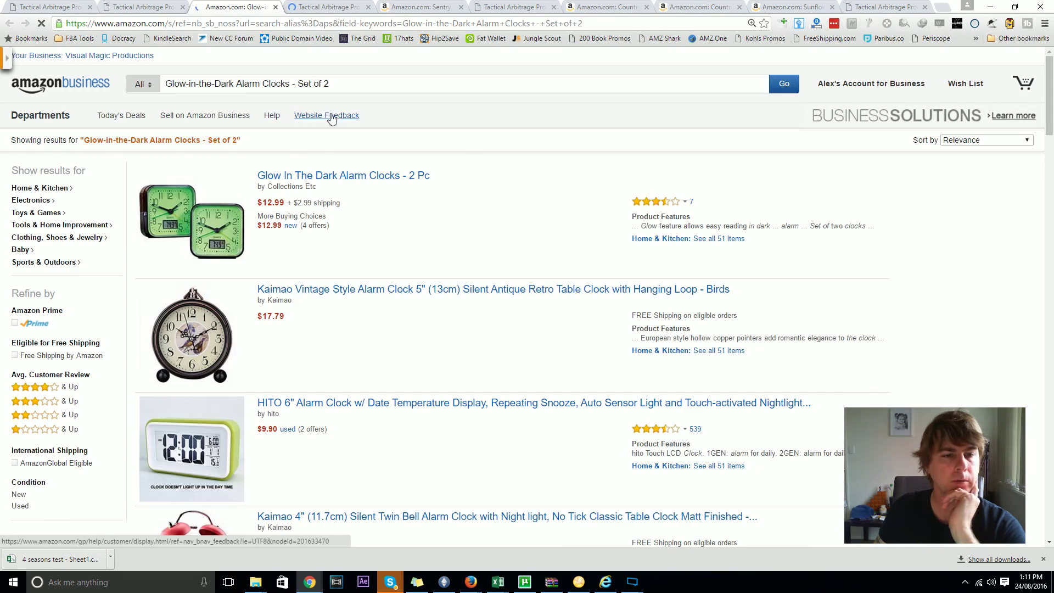
pyautogui.scroll(-6, 450, 203)
pyautogui.scroll(-20, 448, 198)
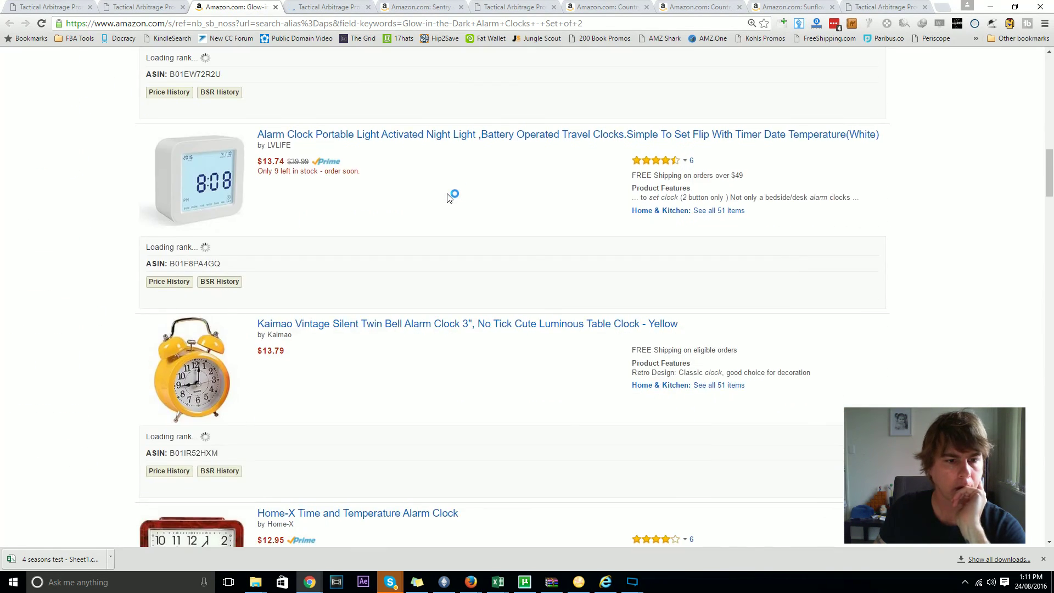
pyautogui.scroll(-20, 448, 193)
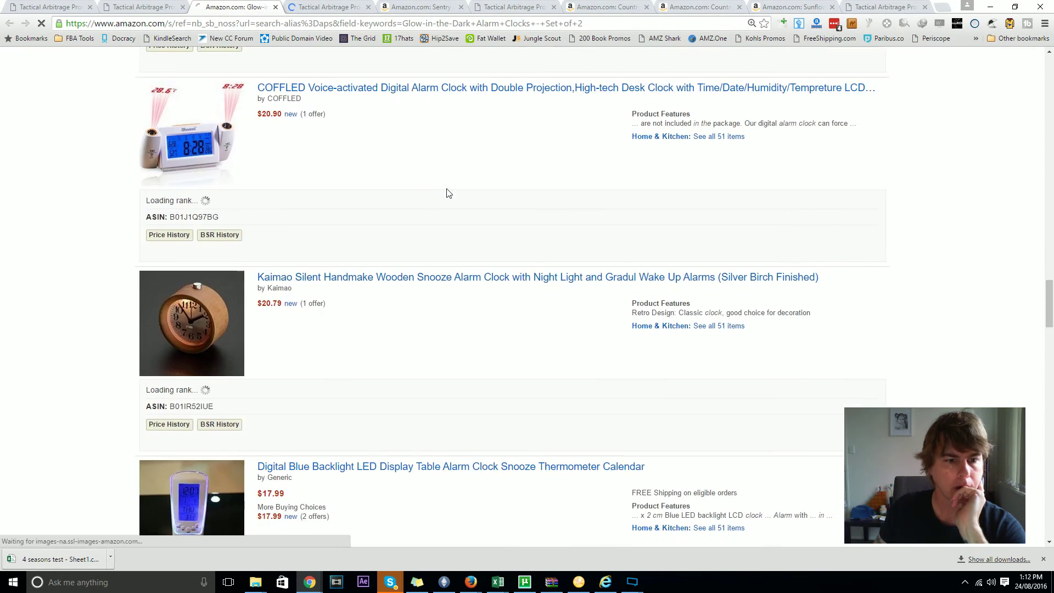
pyautogui.scroll(-20, 447, 192)
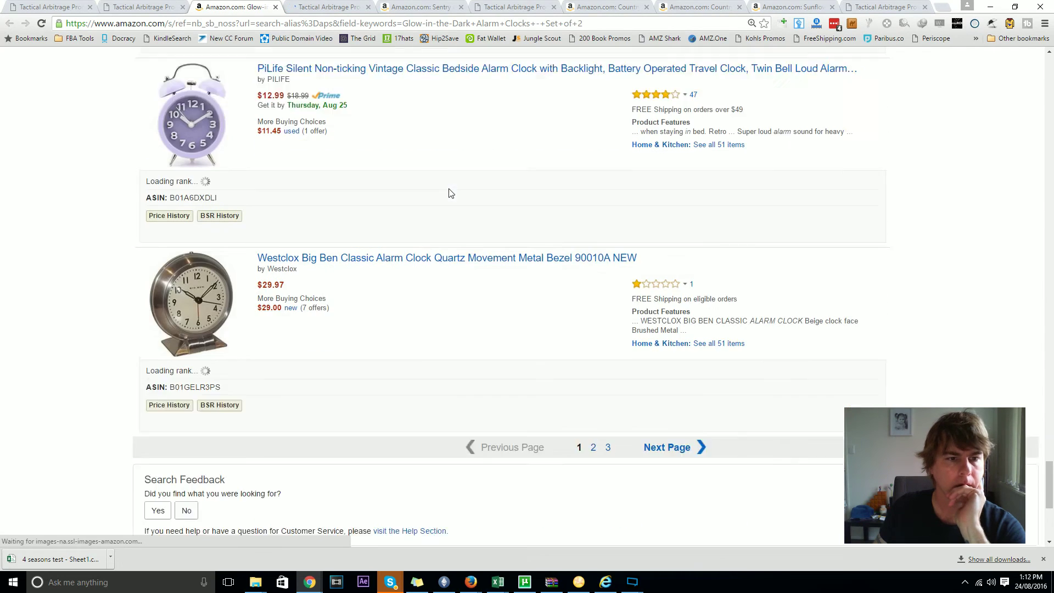
pyautogui.click(131, 4)
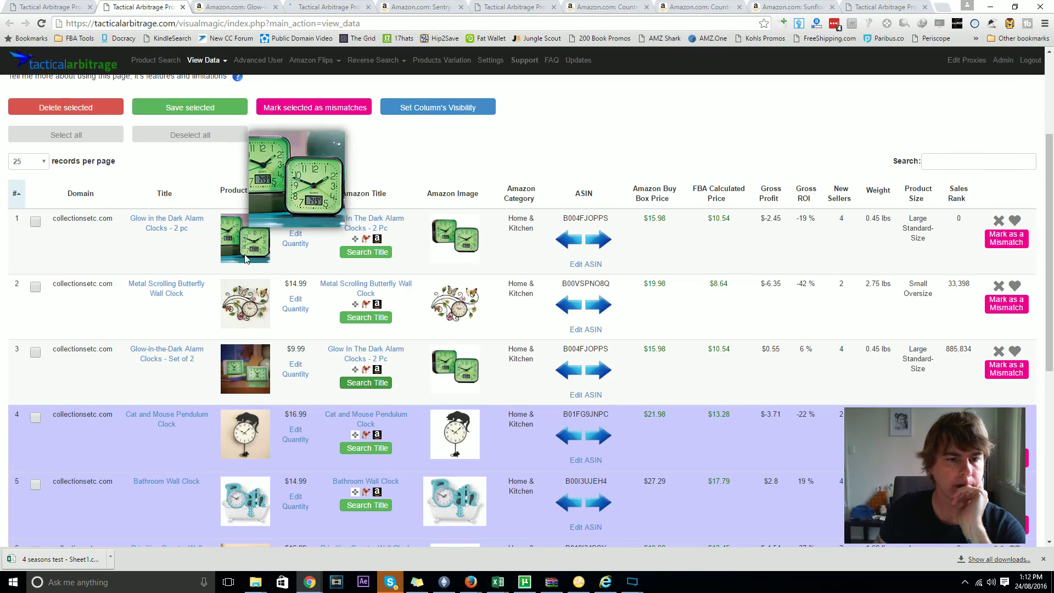
# Reverse-search row 3's clock image on Google, narrowed to site:amazon.com
pyautogui.rightClick(243, 373)
pyautogui.click(321, 431)
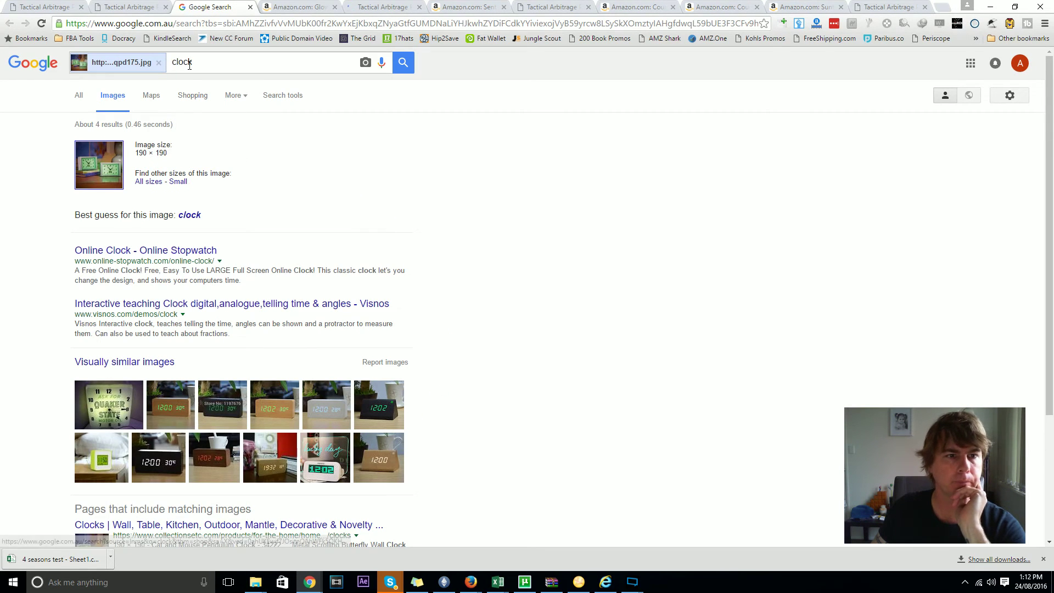
pyautogui.doubleClick(184, 63)
pyautogui.write('site:')
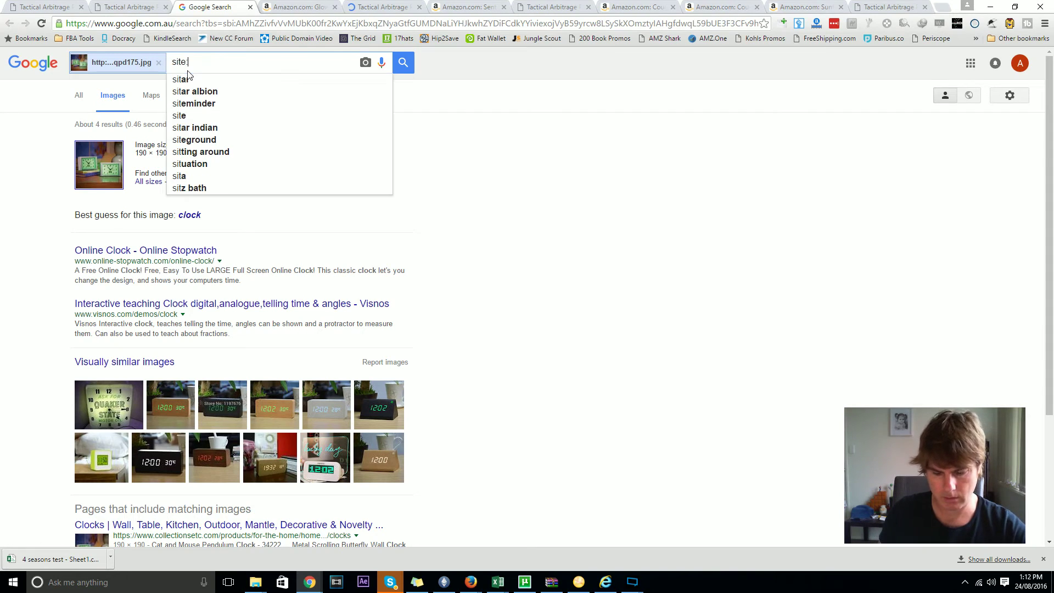
pyautogui.write('amazon.com')
pyautogui.press('Return')
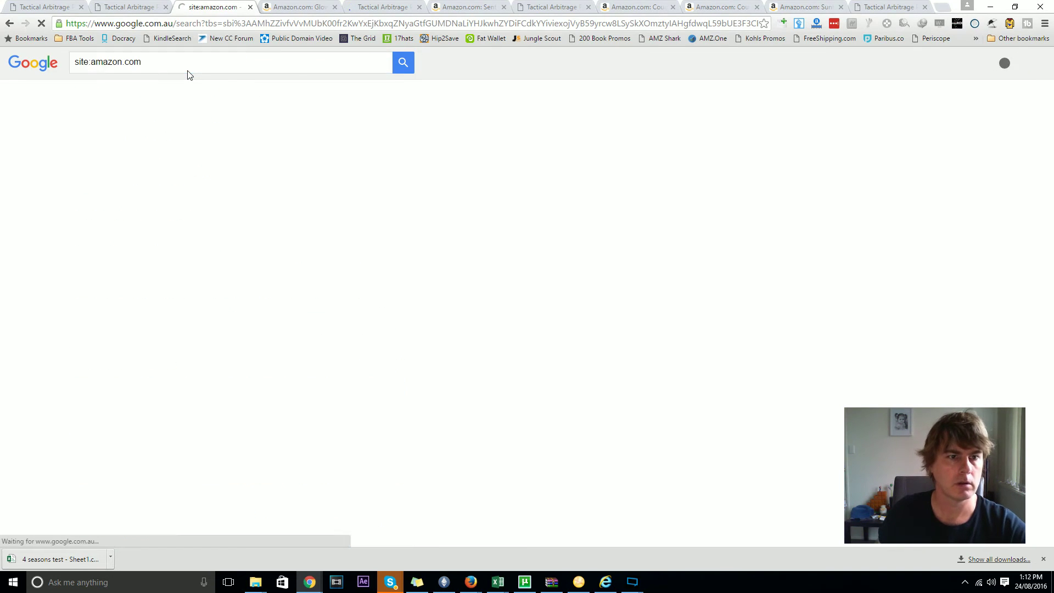
pyautogui.scroll(-1, 280, 158)
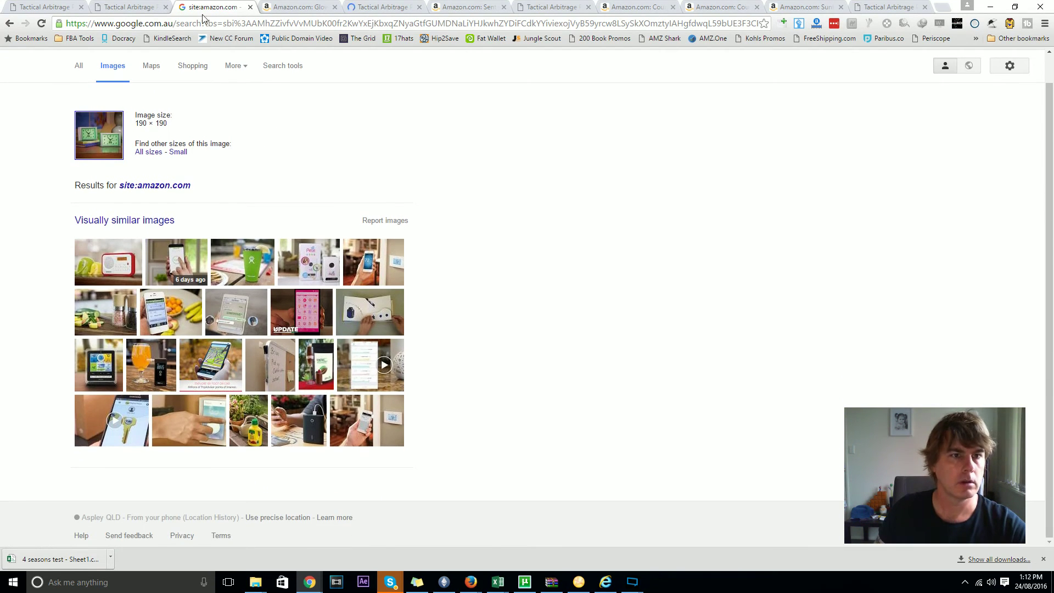
pyautogui.click(136, 6)
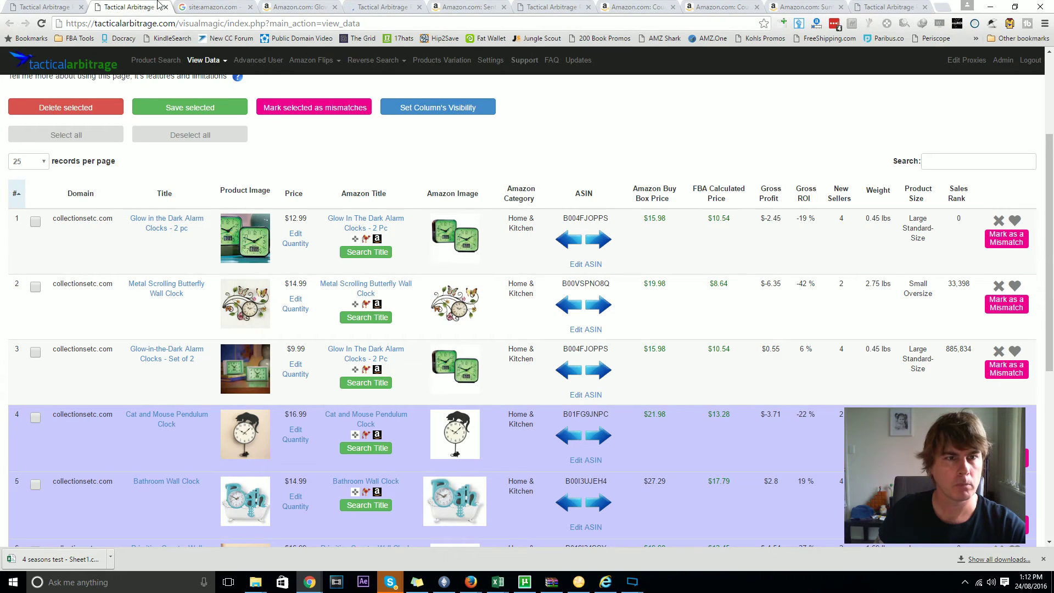
# Mark row 3, the Glow-in-the-Dark Alarm Clocks - Set of 2, as a mismatch
pyautogui.scroll(-1, 928, 295)
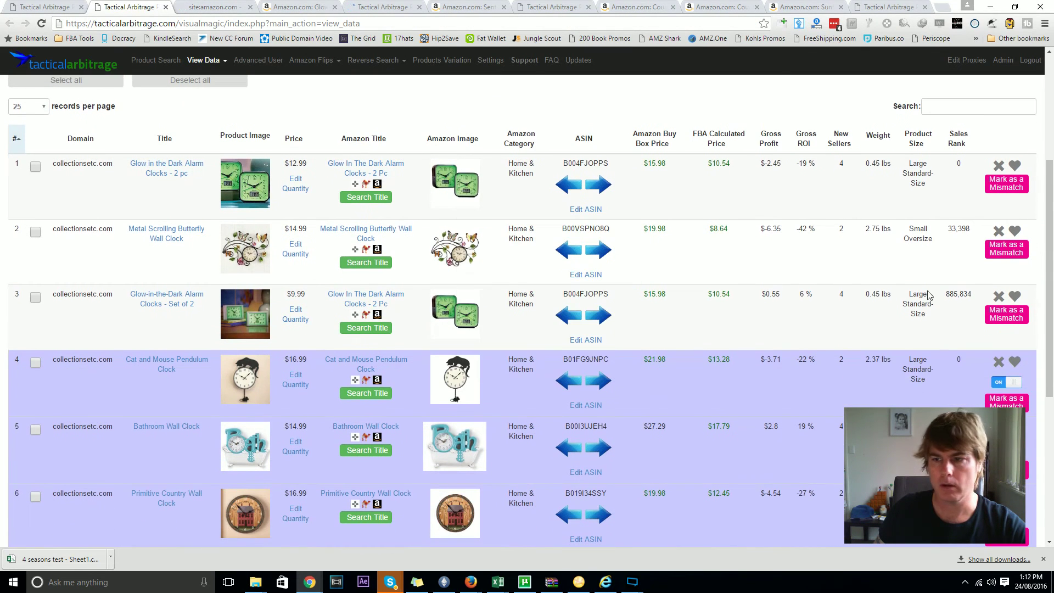
pyautogui.click(1006, 313)
pyautogui.scroll(-3, 573, 242)
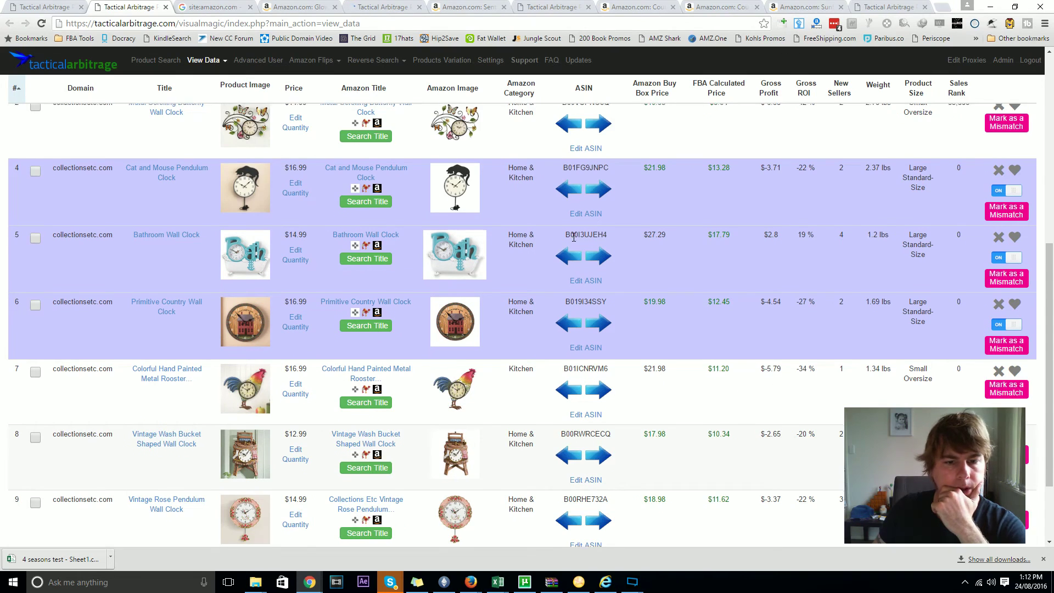
pyautogui.scroll(-2, 571, 236)
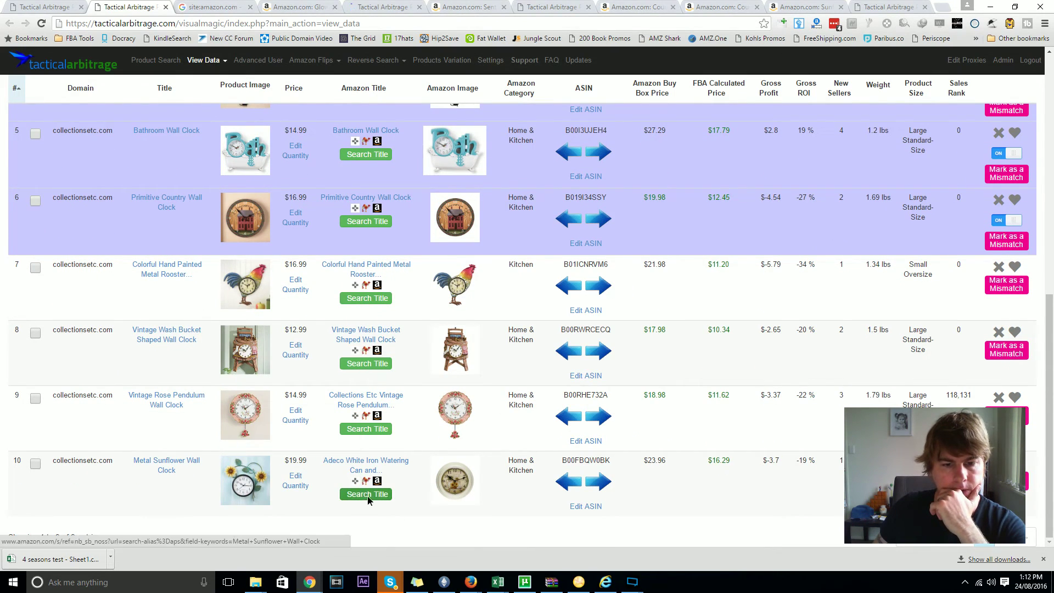
# Search Amazon for the Metal Sunflower Wall Clock title and browse the results
pyautogui.click(367, 496)
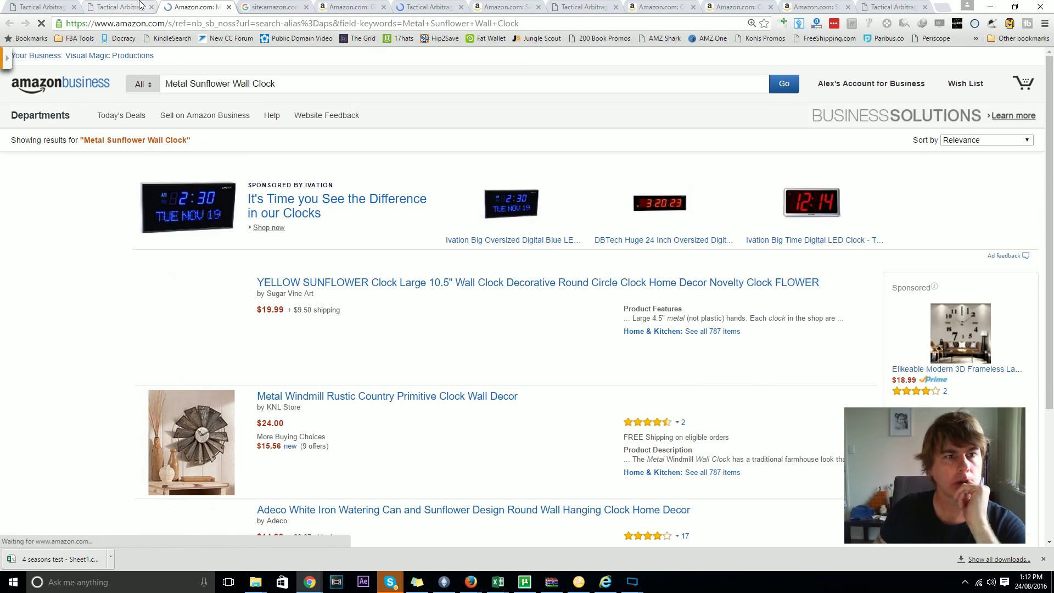
pyautogui.scroll(-5, 353, 263)
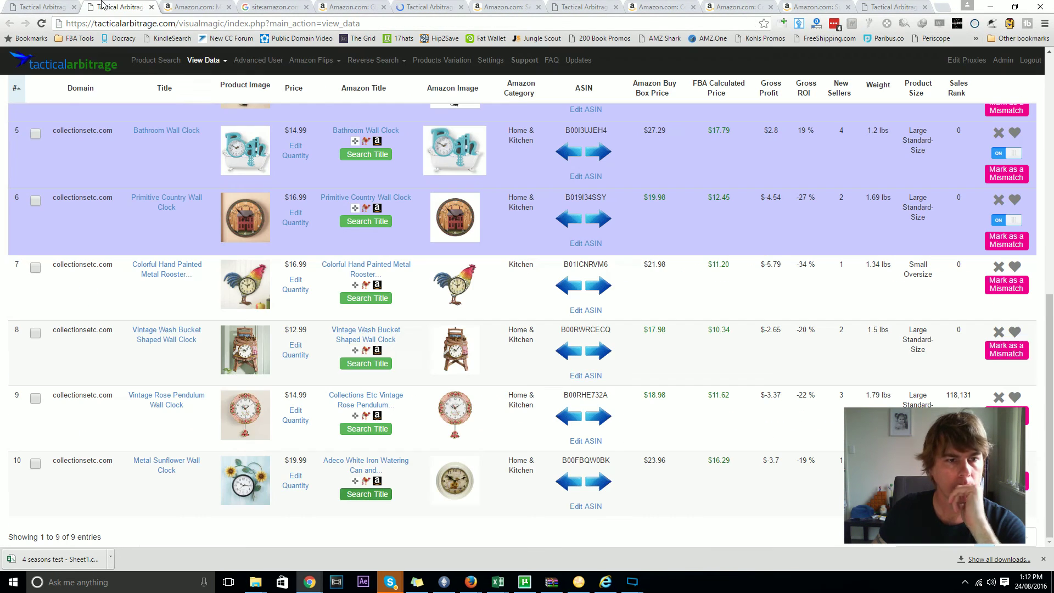
pyautogui.click(89, 6)
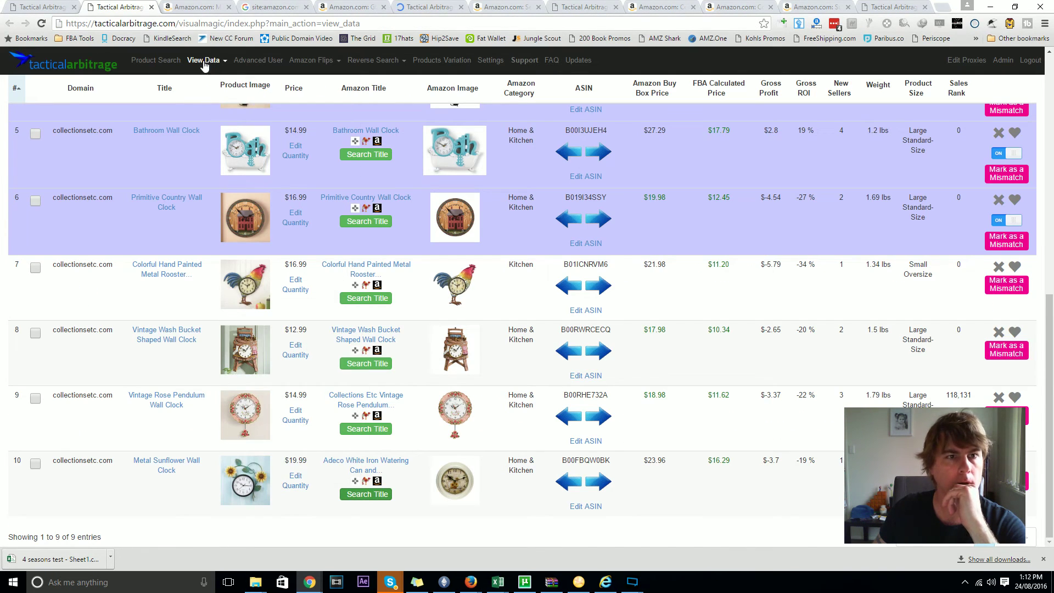
pyautogui.click(197, 7)
pyautogui.scroll(-12, 427, 283)
pyautogui.scroll(-20, 428, 282)
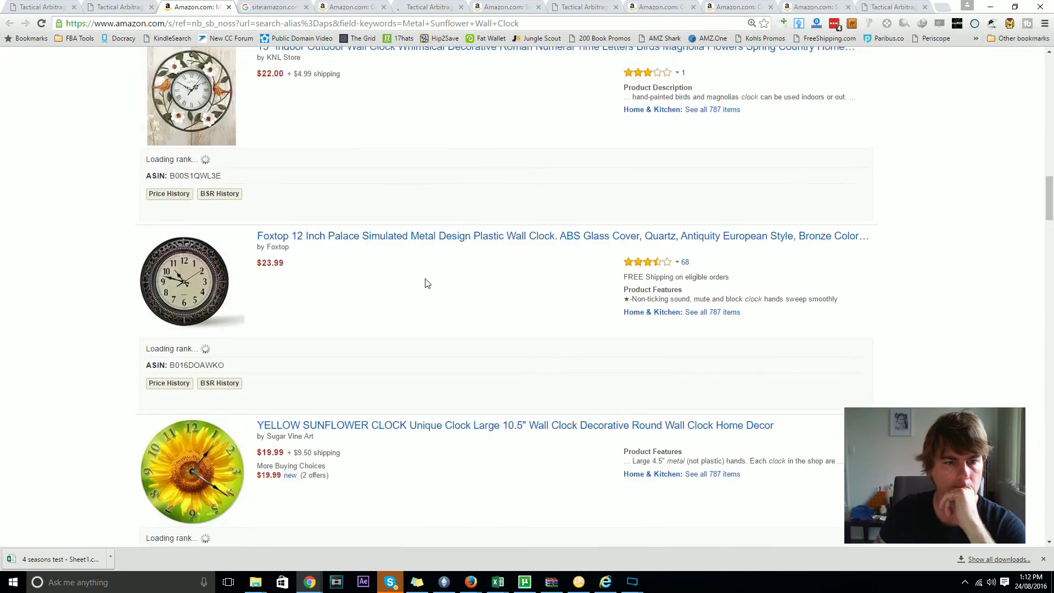
pyautogui.scroll(-4, 426, 275)
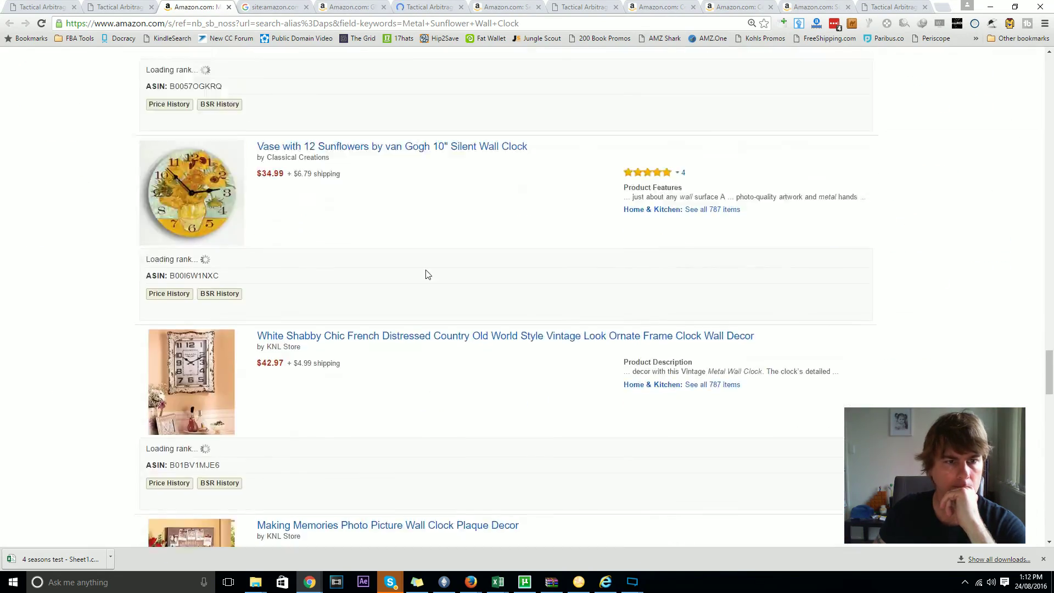
pyautogui.scroll(10, 318, 148)
pyautogui.click(126, 6)
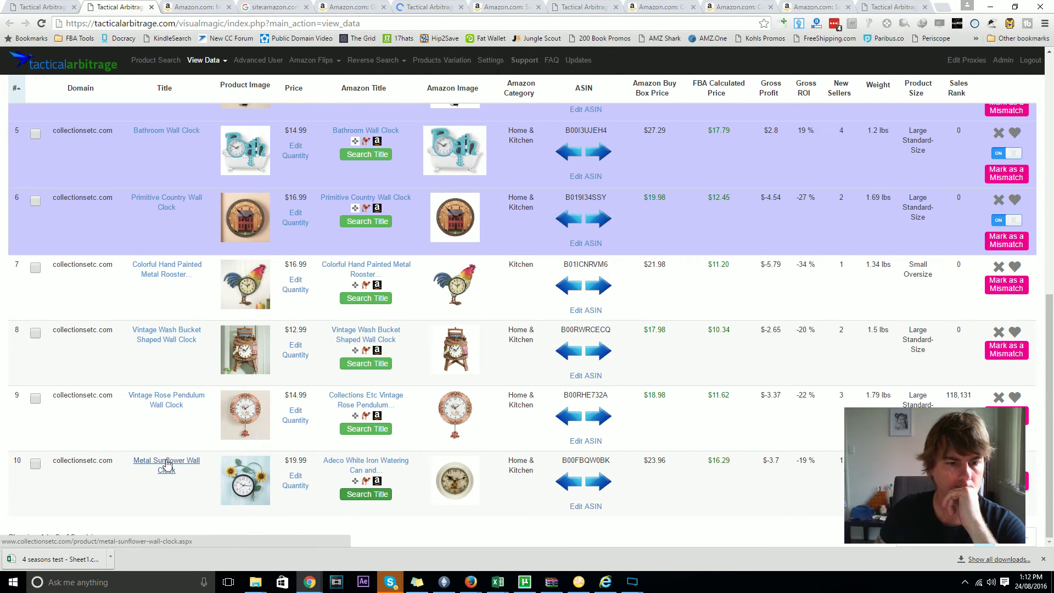
# Reverse-search the sunflower clock picture on Google Images
pyautogui.rightClick(243, 479)
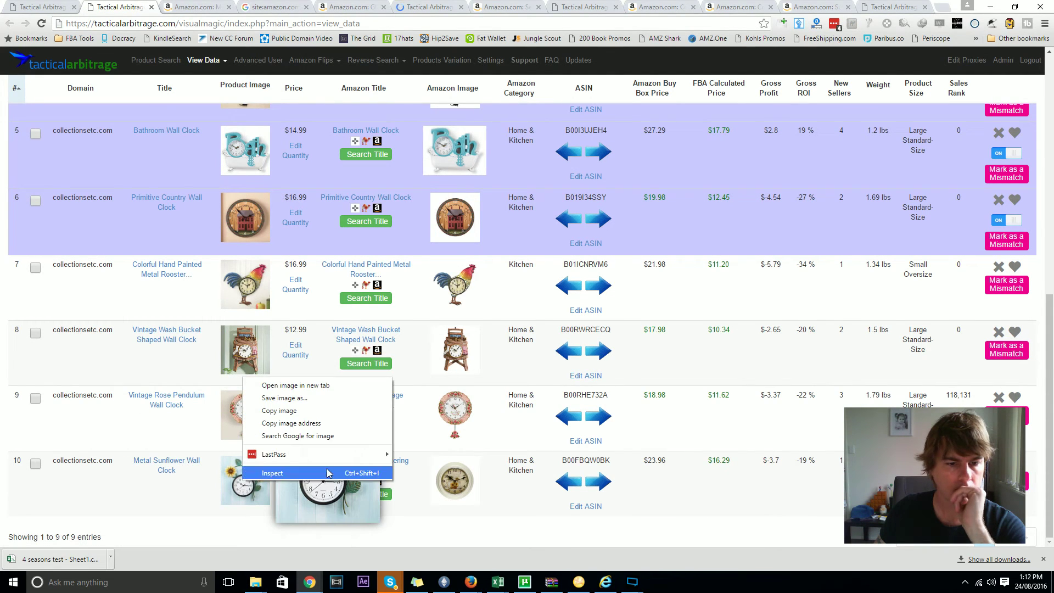
pyautogui.click(316, 436)
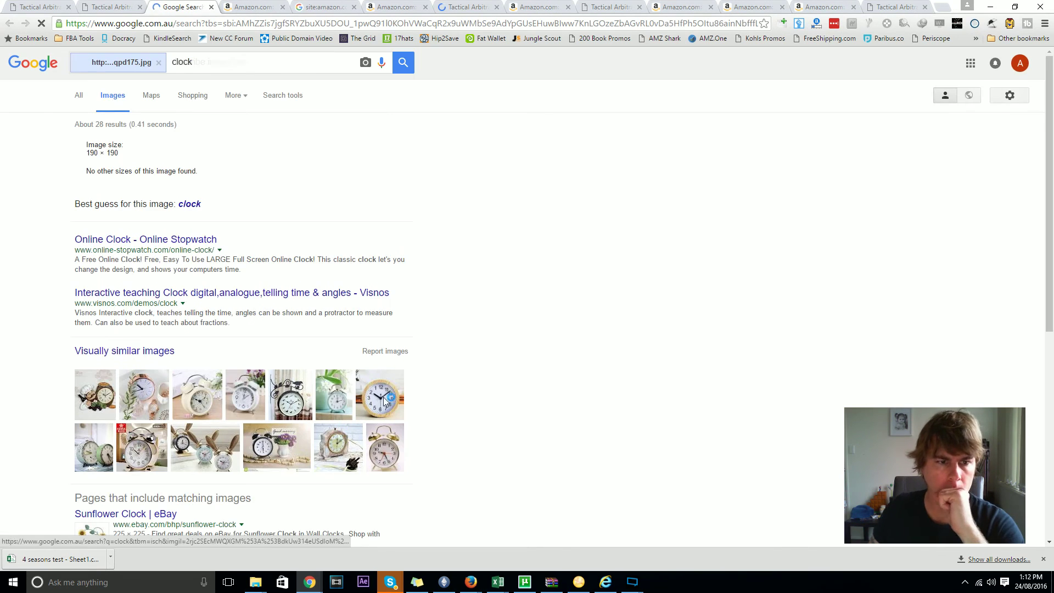
pyautogui.scroll(-8, 296, 191)
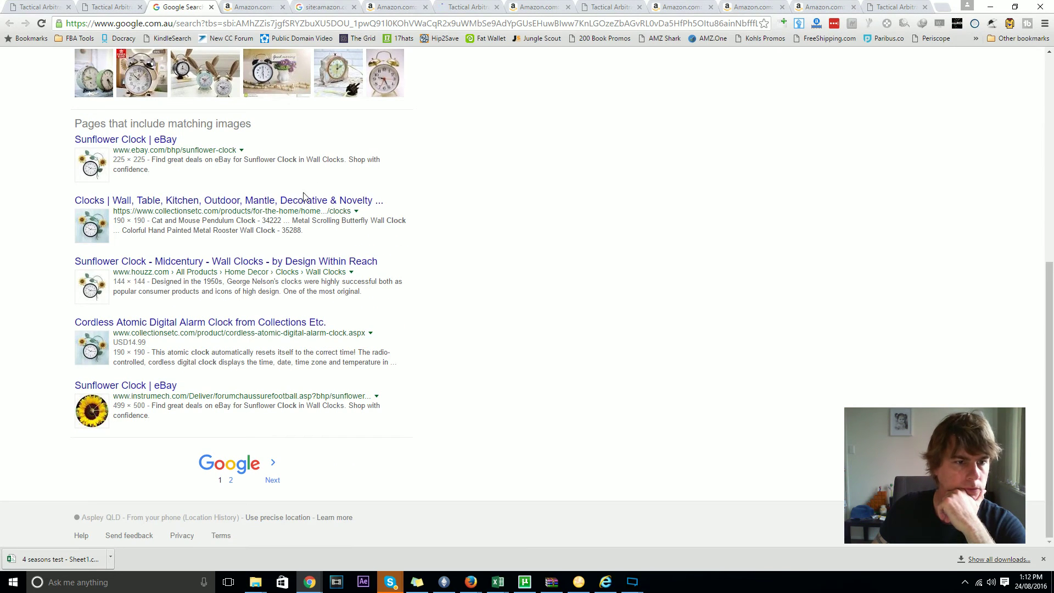
pyautogui.scroll(7, 172, 108)
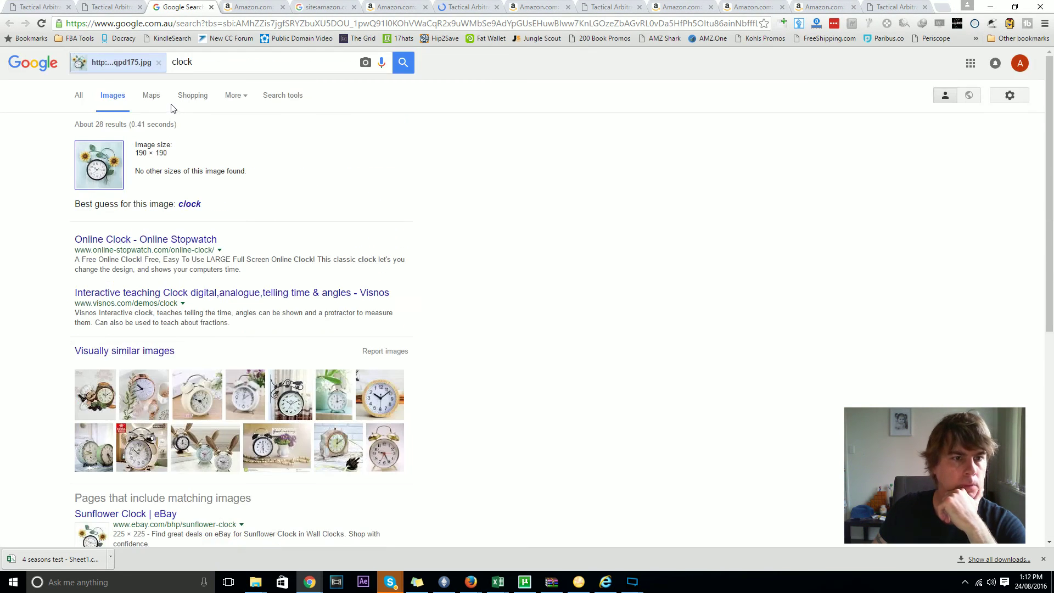
# Review the 8-entry clock table in Tactical Arbitrage and open the View Data pages list
pyautogui.click(106, 5)
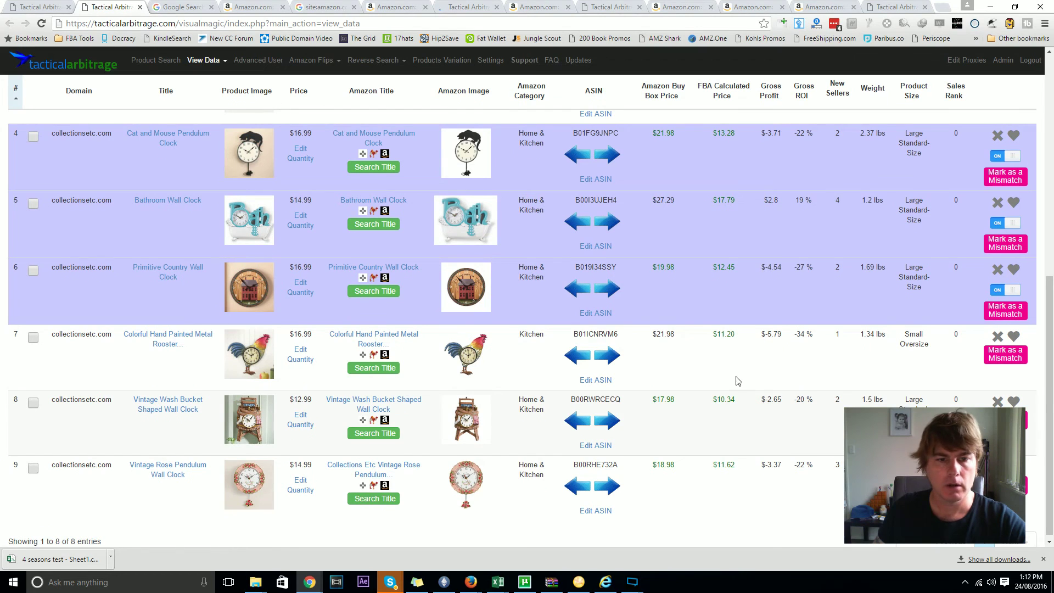
pyautogui.scroll(5, 737, 378)
pyautogui.scroll(-5, 630, 212)
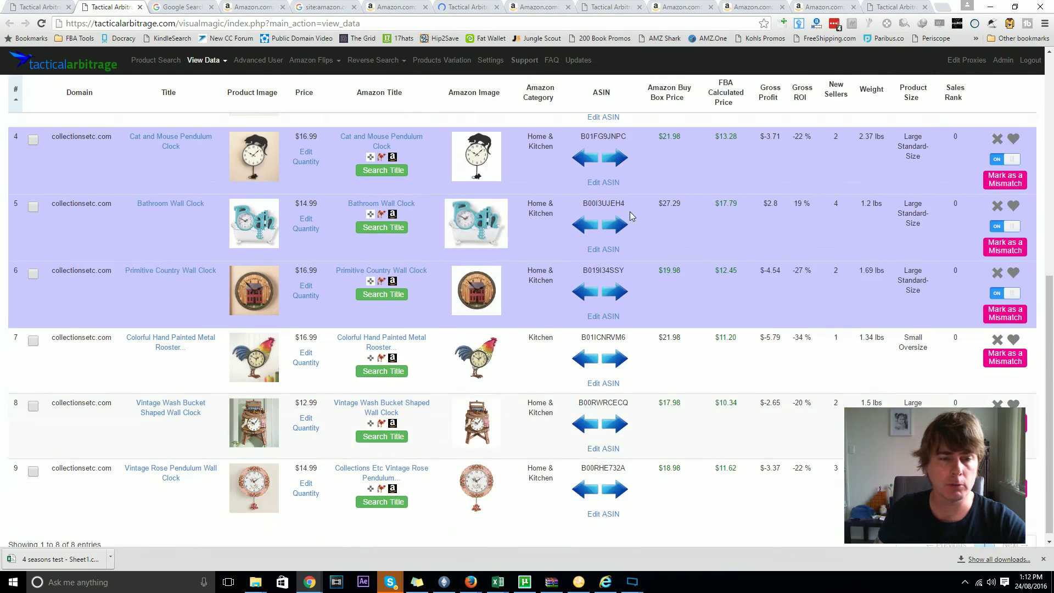
pyautogui.scroll(3, 630, 213)
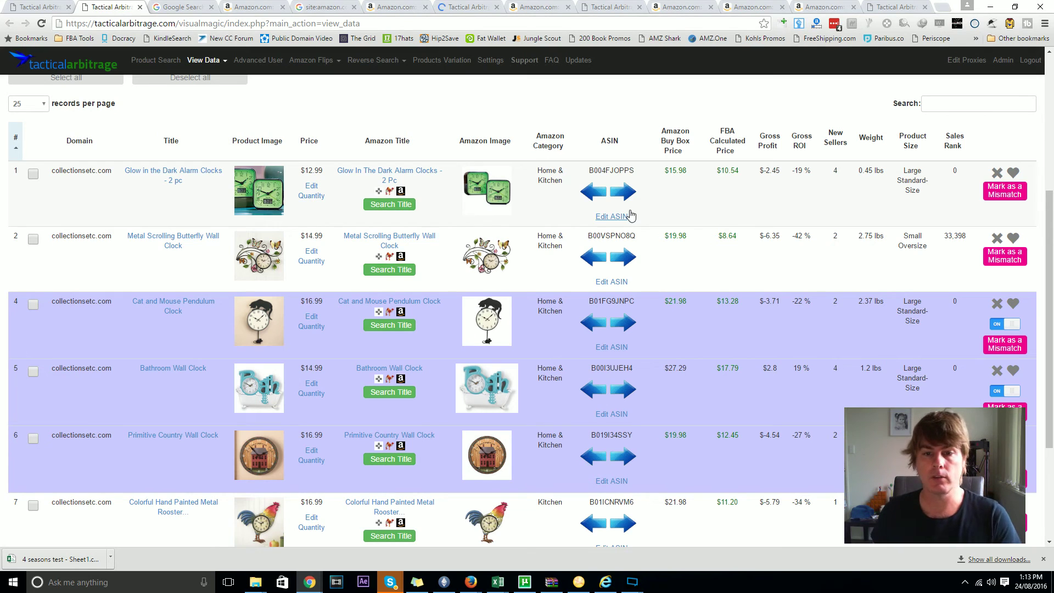
pyautogui.scroll(-3, 542, 274)
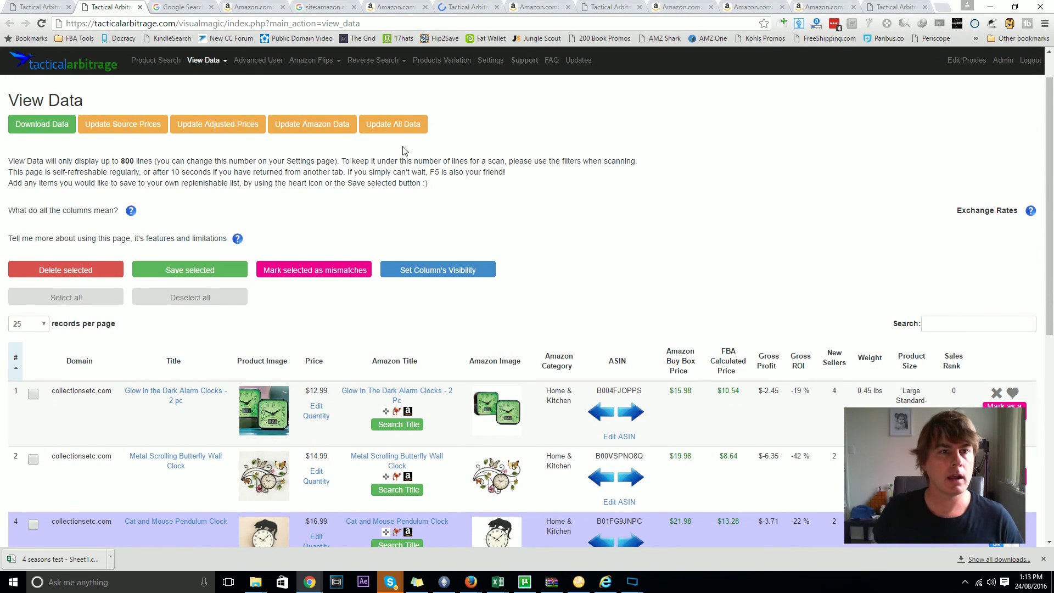
pyautogui.click(205, 60)
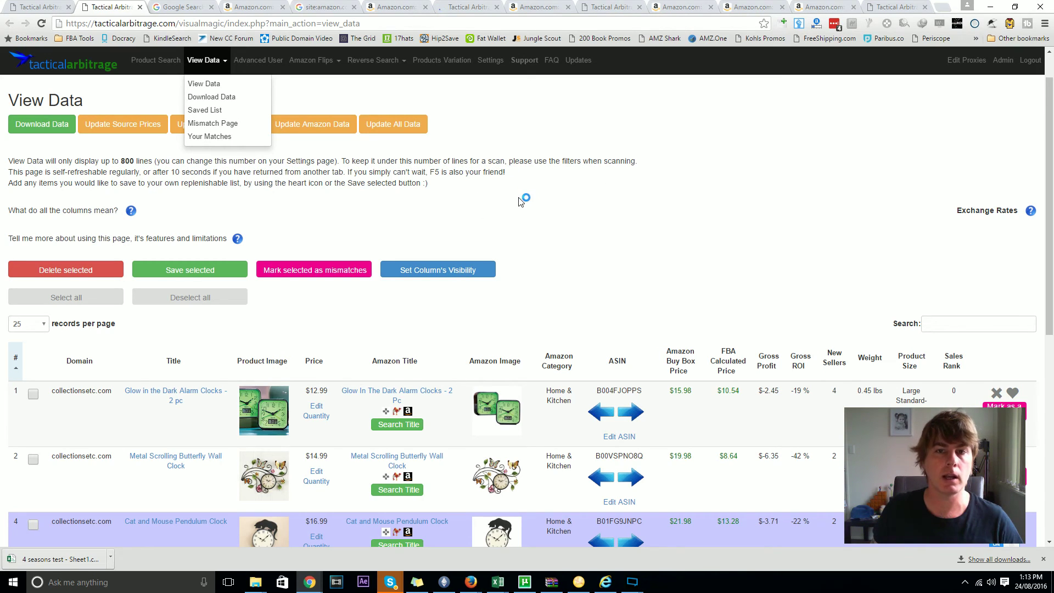
# Open the FAQ page and highlight July's above the Global Matching August 2016 rebates
pyautogui.click(551, 61)
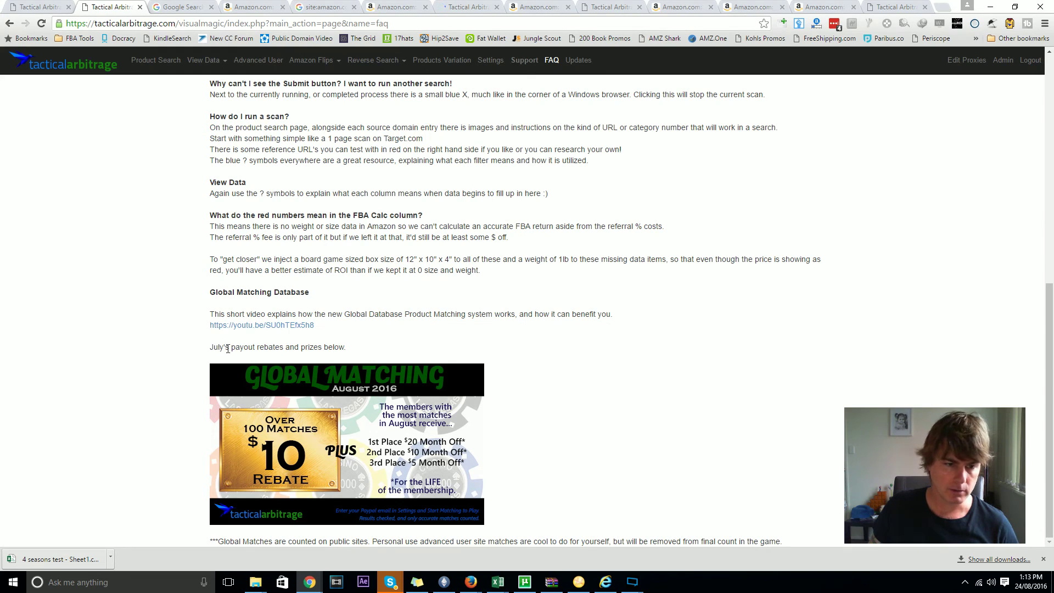
pyautogui.doubleClick(230, 346)
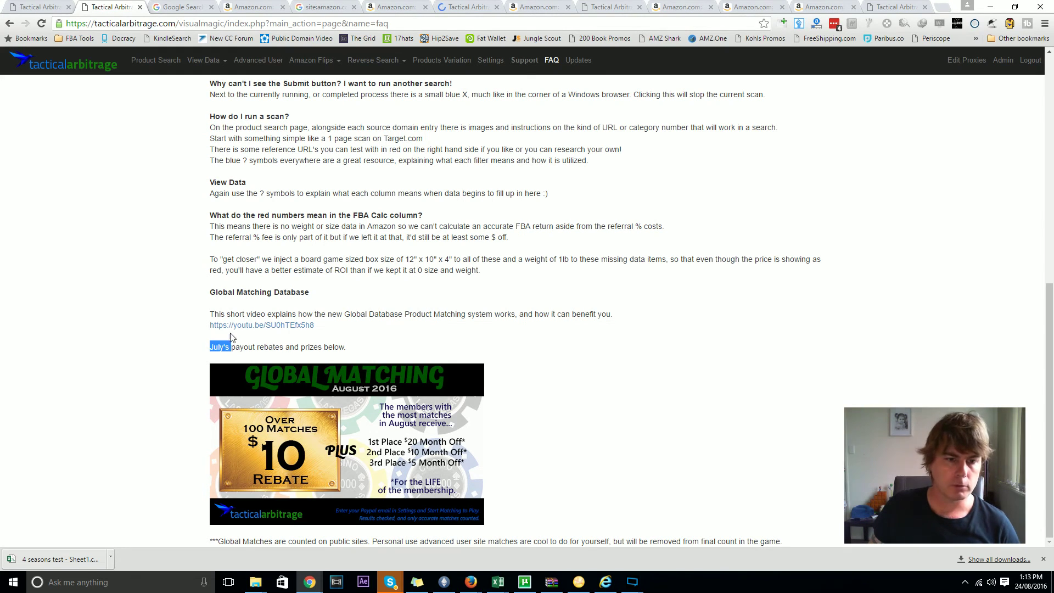
pyautogui.click(249, 345)
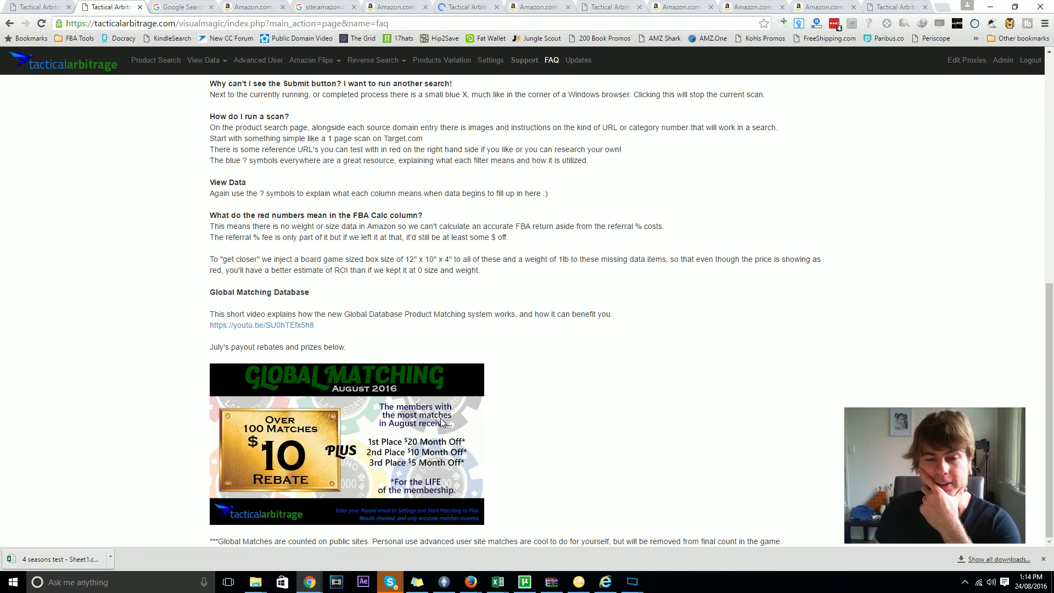
pyautogui.scroll(8, 642, 428)
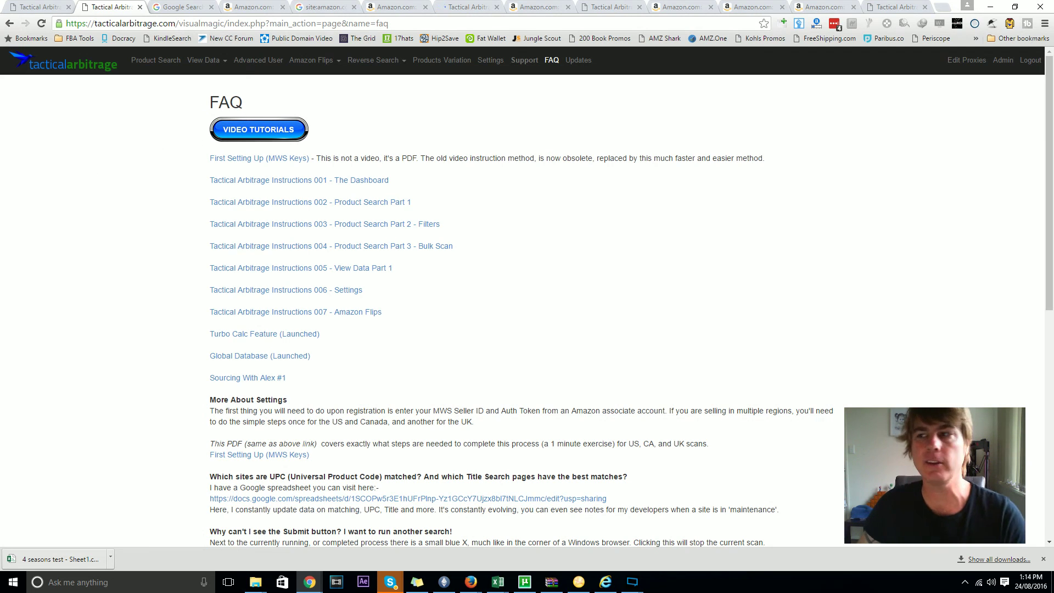
pyautogui.press('F10')
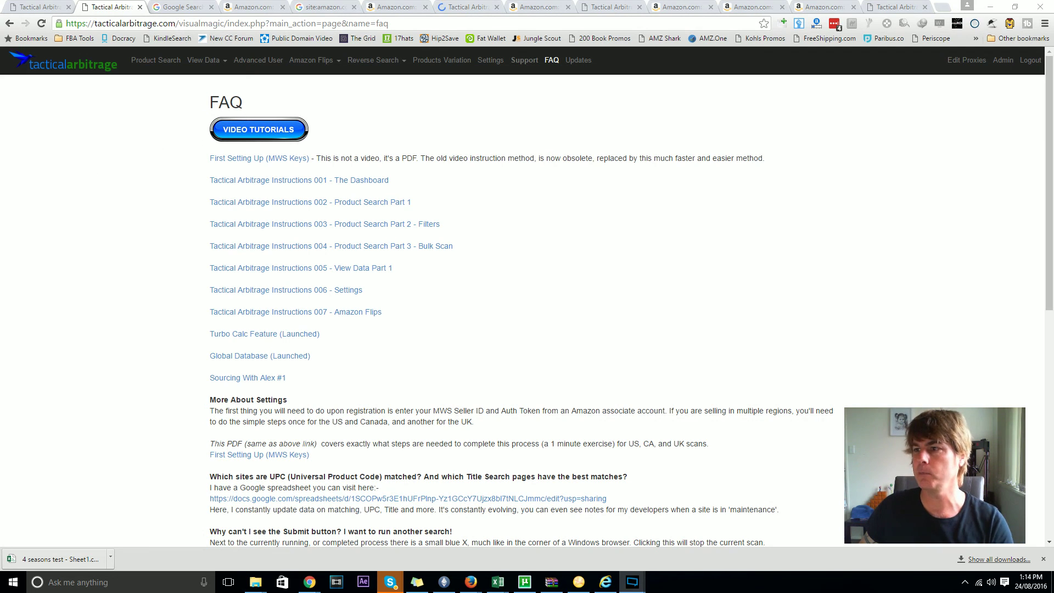